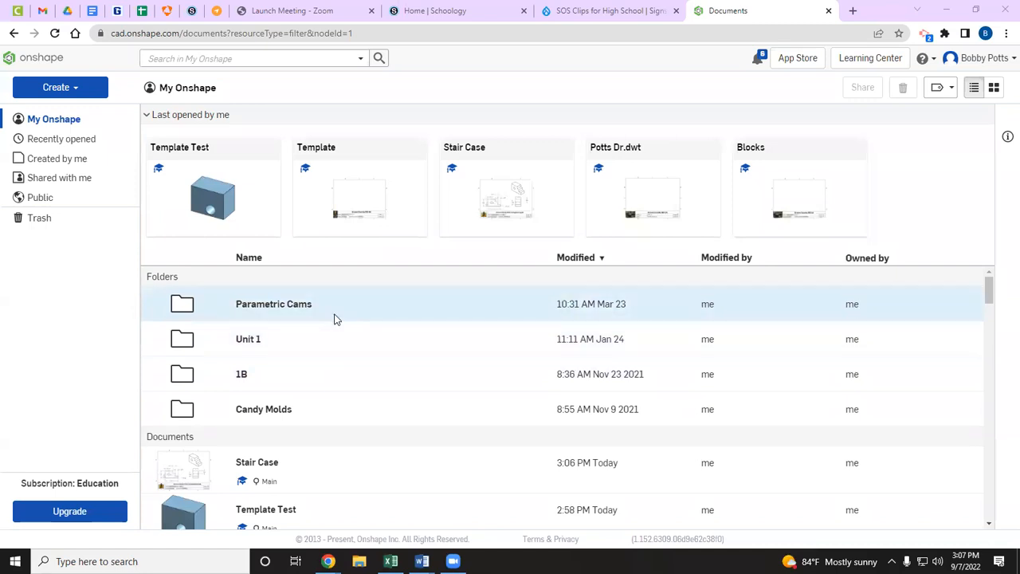
Step: Switch to the Stair Case drawing window and examine its sheet layout and custom title block
{"action": "key", "text": "alt+Tab"}
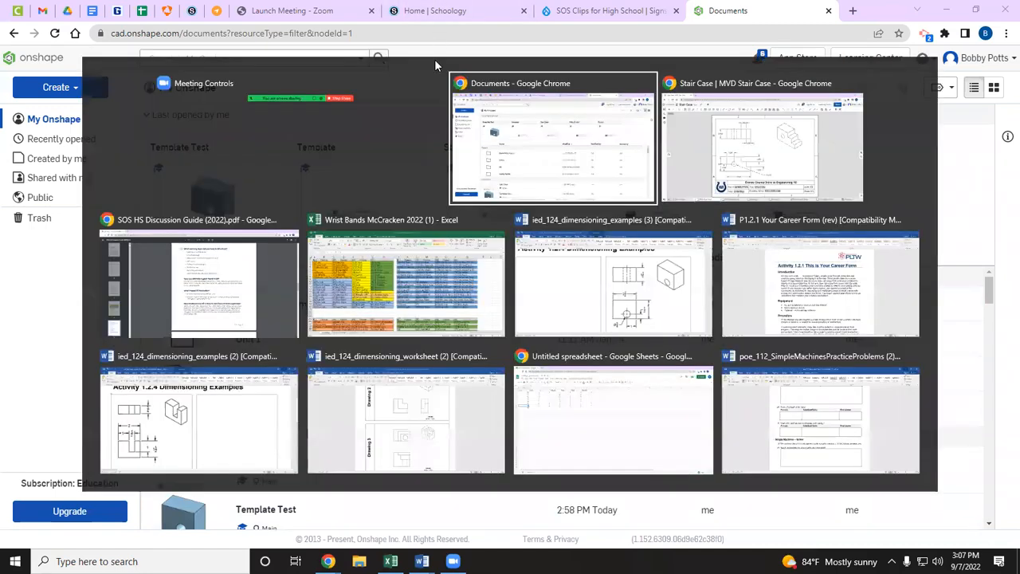
{"action": "key", "text": "alt+Tab"}
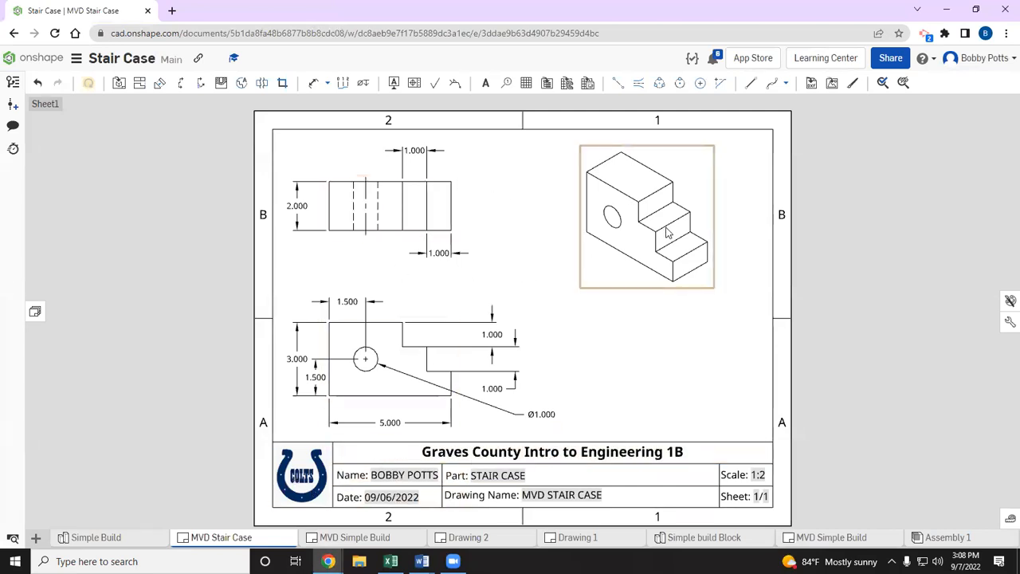
{"action": "left_click", "coordinate": [464, 255]}
{"action": "left_click", "coordinate": [418, 296]}
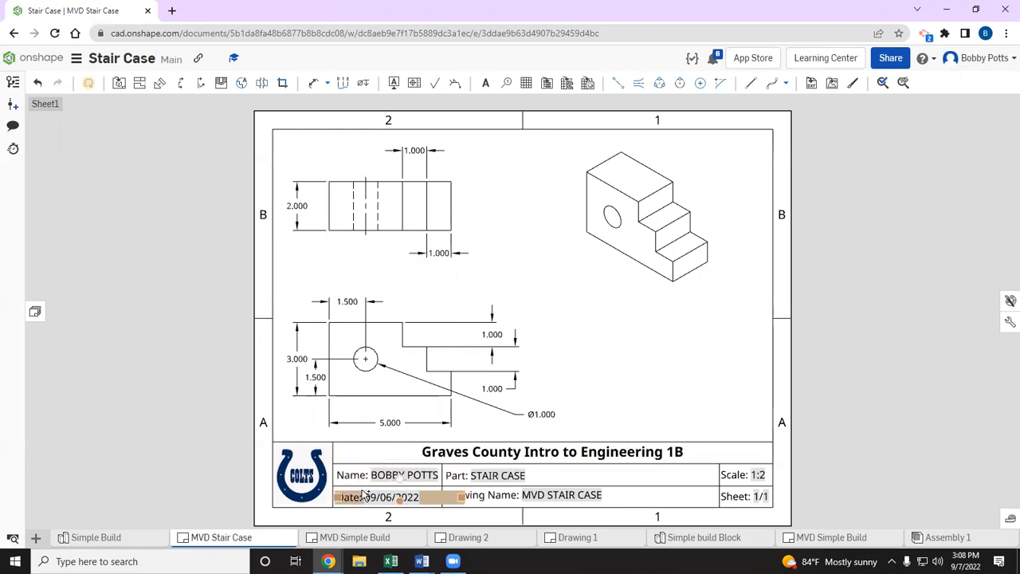
Step: Return to the Onshape documents list and create a new document named Drawing Template
{"action": "key", "text": "alt+Tab"}
{"action": "left_click", "coordinate": [76, 87]}
{"action": "left_click", "coordinate": [78, 115]}
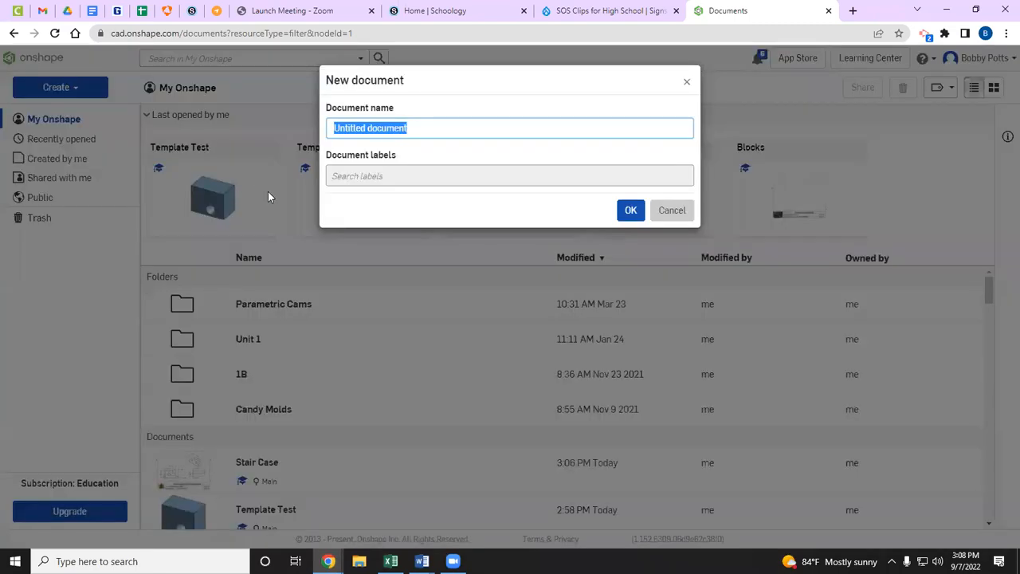
{"action": "key", "text": "BackSpace"}
{"action": "type", "text": "Dro"}
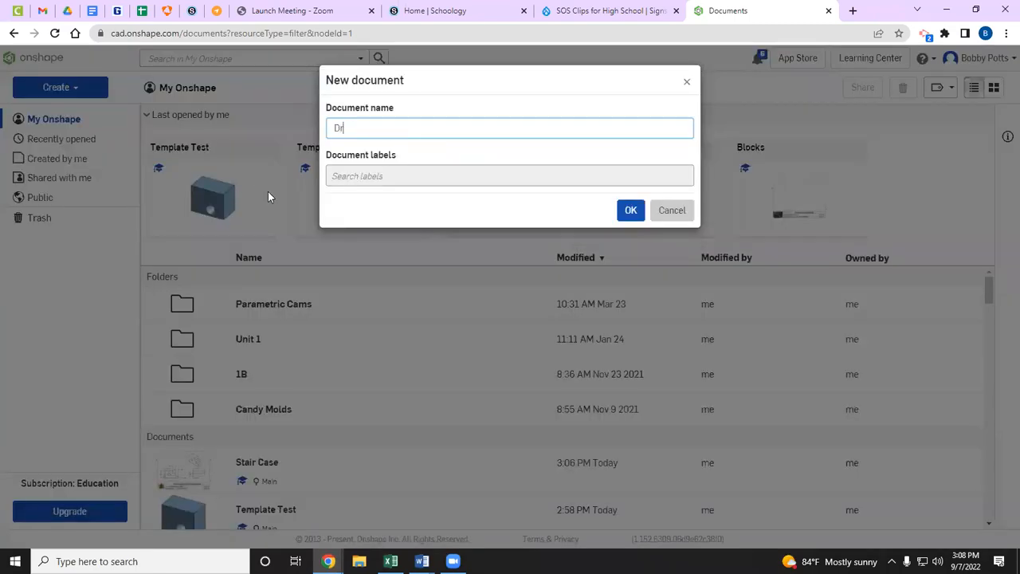
{"action": "key", "text": "BackSpace"}
{"action": "key", "text": "BackSpace"}
{"action": "type", "text": "rawing Template"}
{"action": "left_click", "coordinate": [631, 211]}
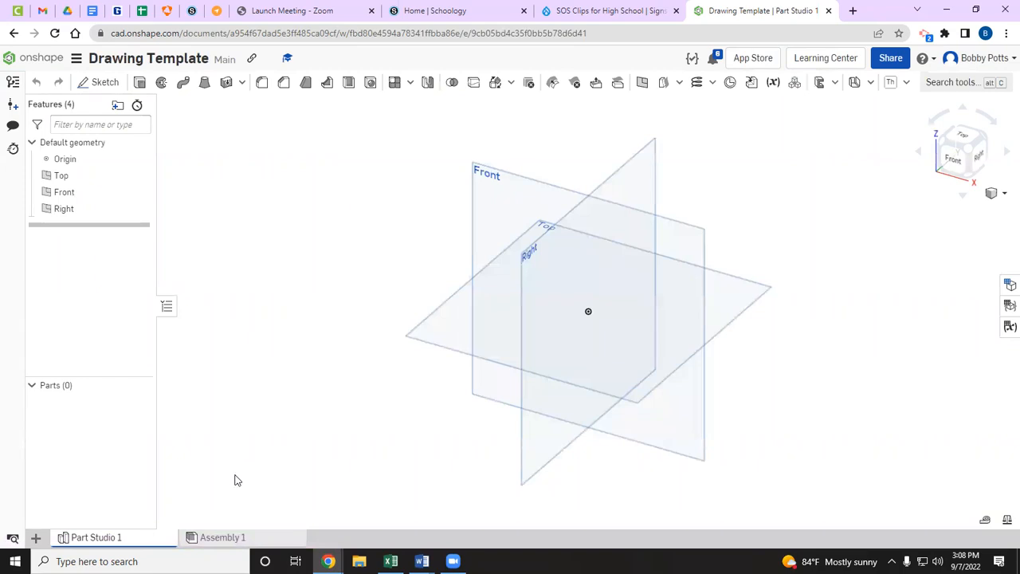
Step: Create a drawing from the ANSI_A_INCH.dwt template with no views, and dismiss the view insertion
{"action": "left_click", "coordinate": [37, 539]}
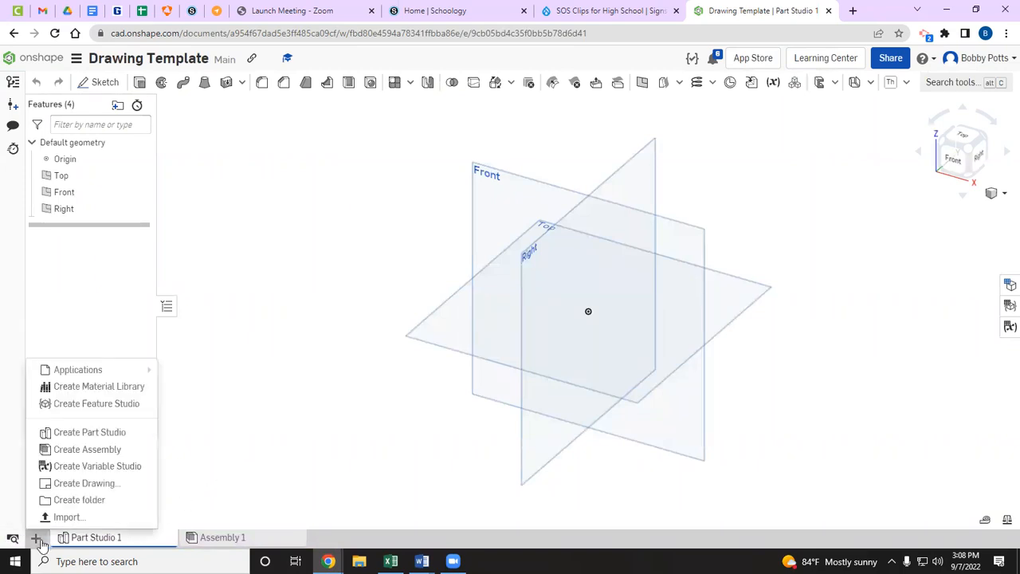
{"action": "left_click", "coordinate": [72, 487]}
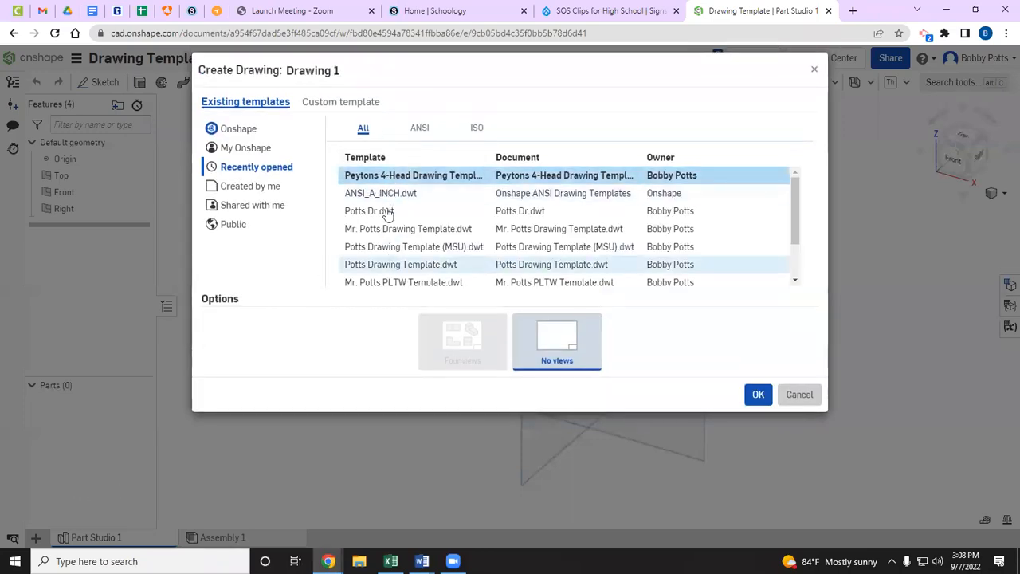
{"action": "left_click", "coordinate": [417, 129]}
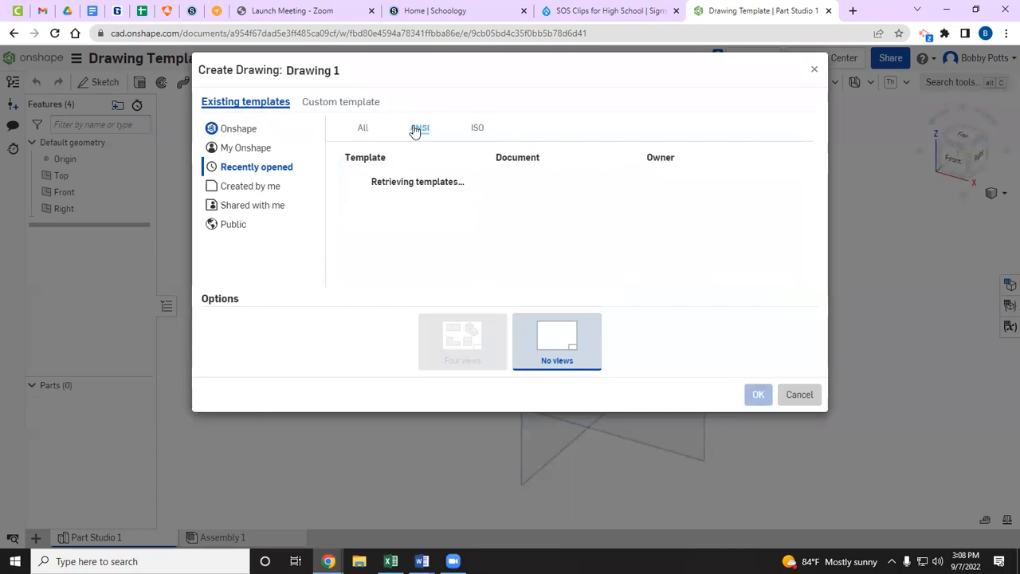
{"action": "left_click", "coordinate": [376, 180]}
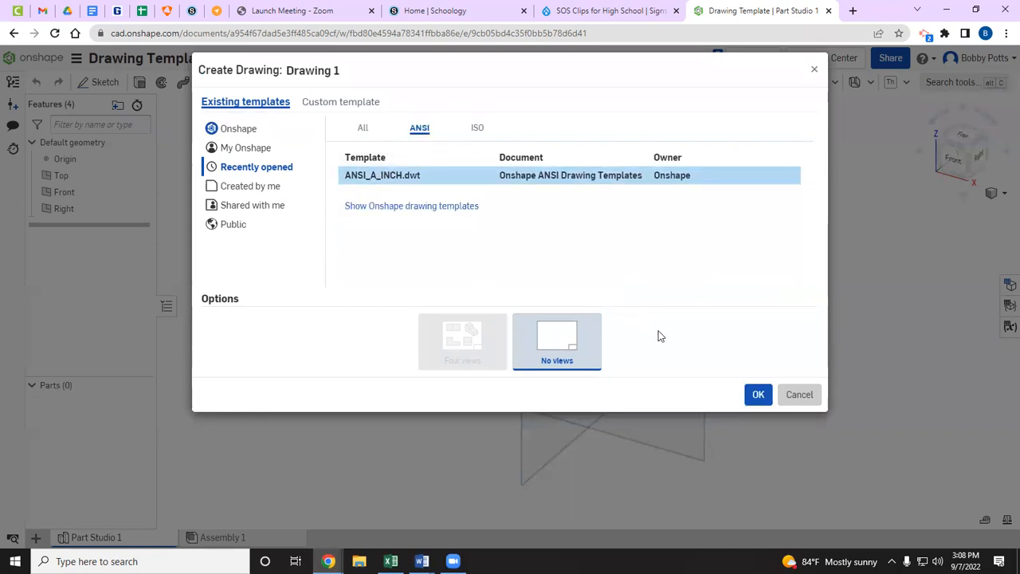
{"action": "left_click", "coordinate": [759, 399]}
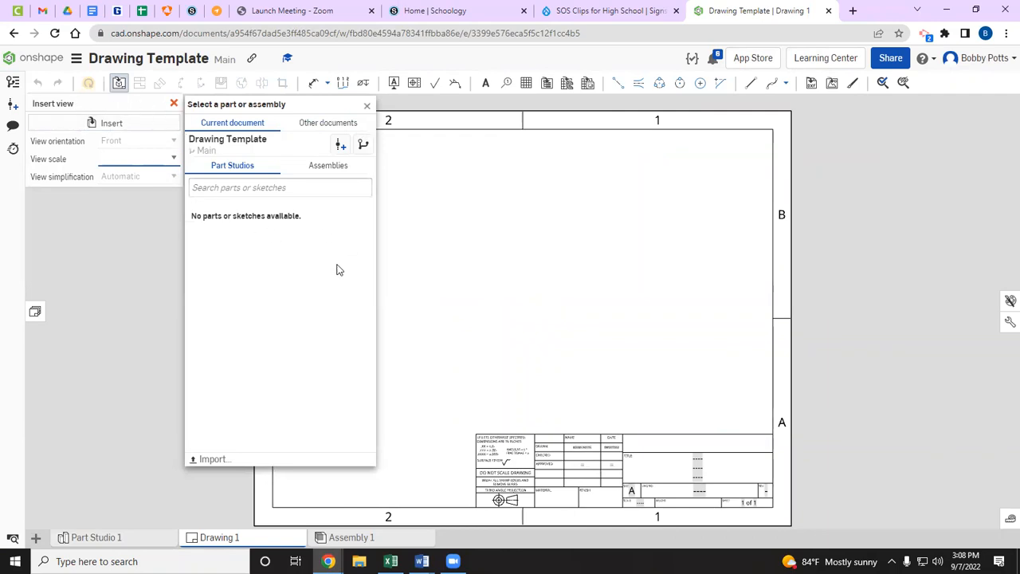
{"action": "key", "text": "Escape"}
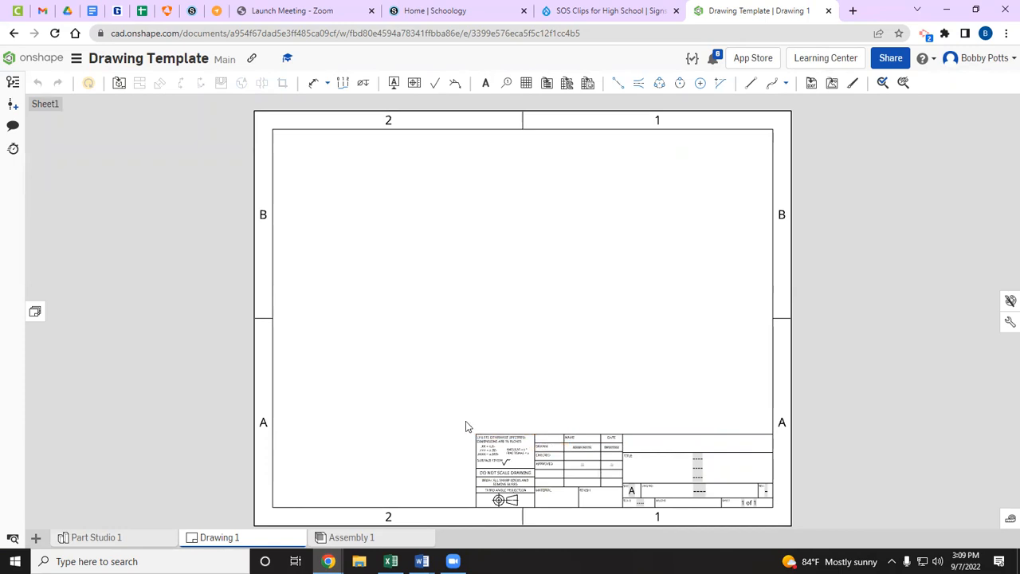
Step: Delete the entire default title block and undo the deletion
{"action": "left_click_drag", "start_coordinate": [465, 421], "coordinate": [777, 513]}
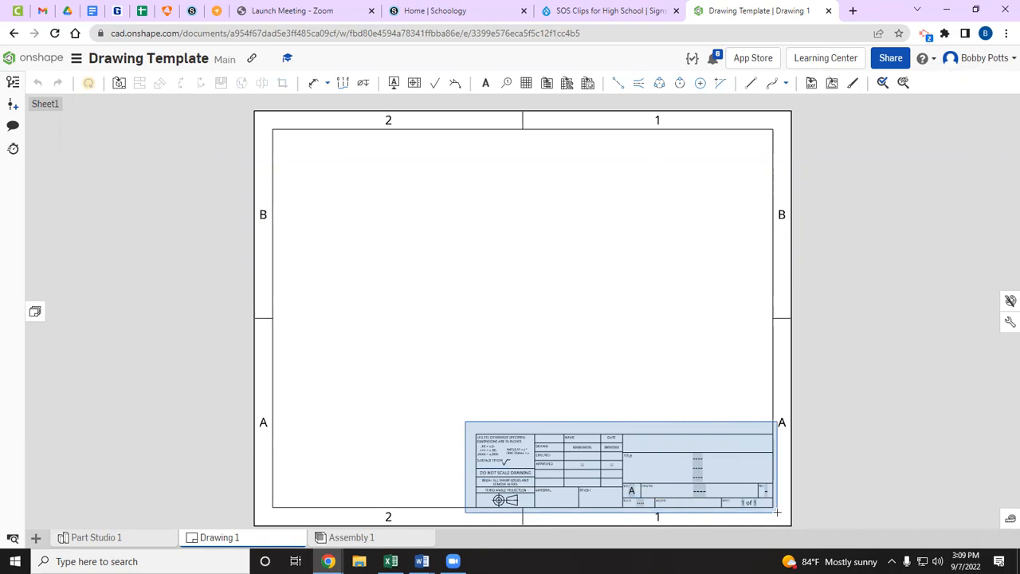
{"action": "left_click_drag", "start_coordinate": [777, 512], "coordinate": [777, 513]}
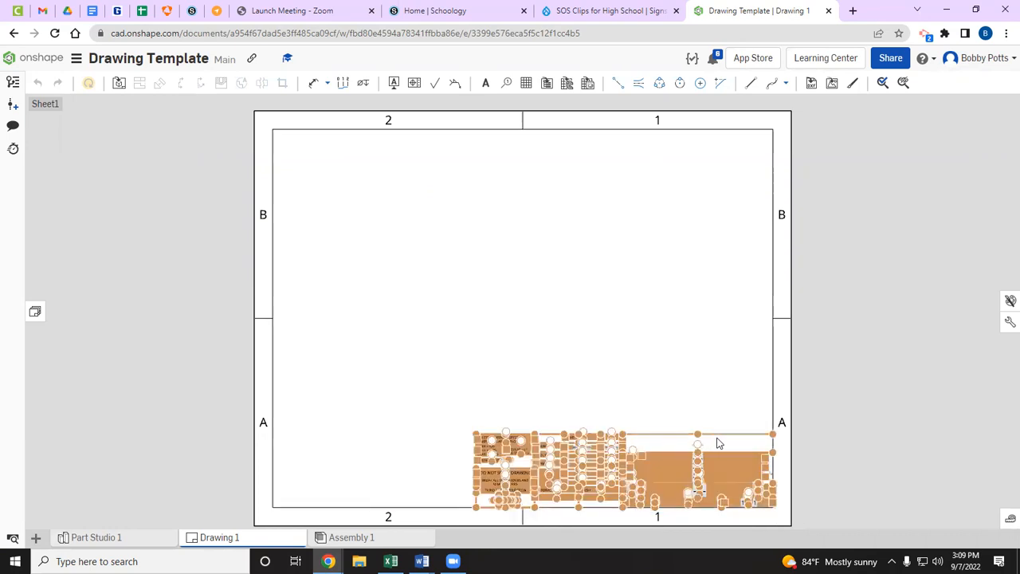
{"action": "key", "text": "Delete"}
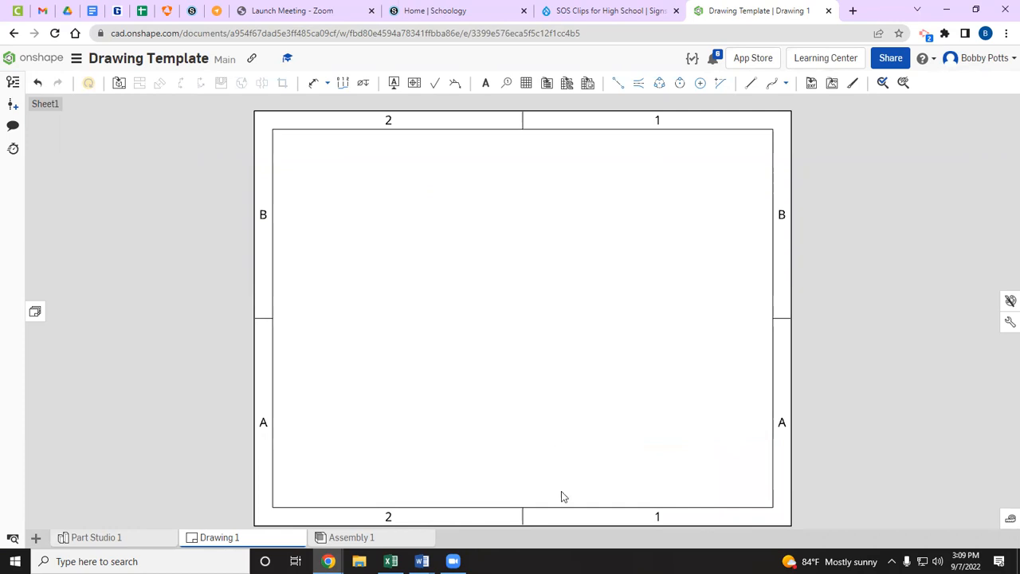
{"action": "left_click", "coordinate": [38, 83]}
Step: Delete all the text, lines and symbols of the default title block, leaving only the sheet border
{"action": "left_click_drag", "start_coordinate": [459, 420], "coordinate": [769, 504]}
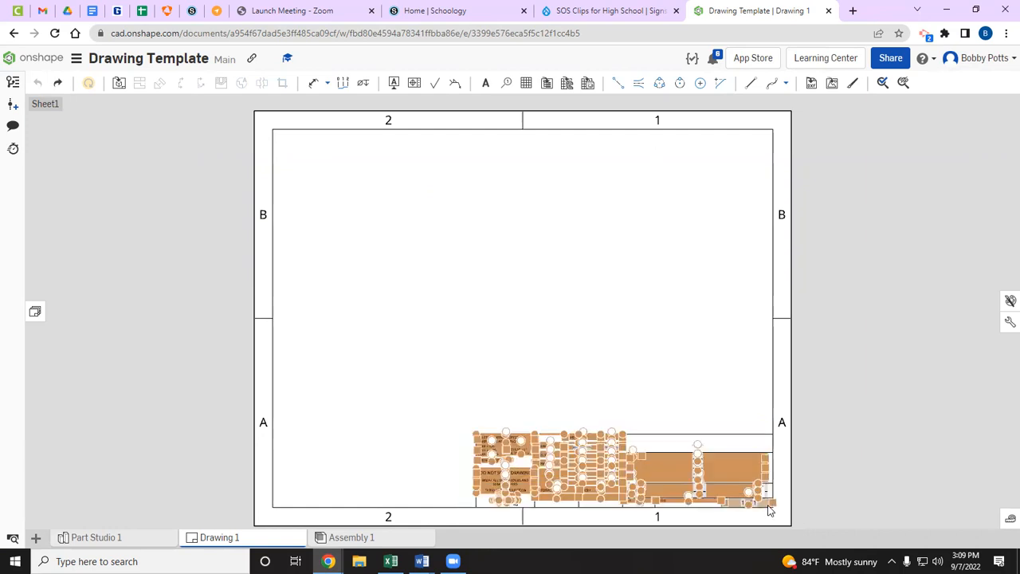
{"action": "key", "text": "Delete"}
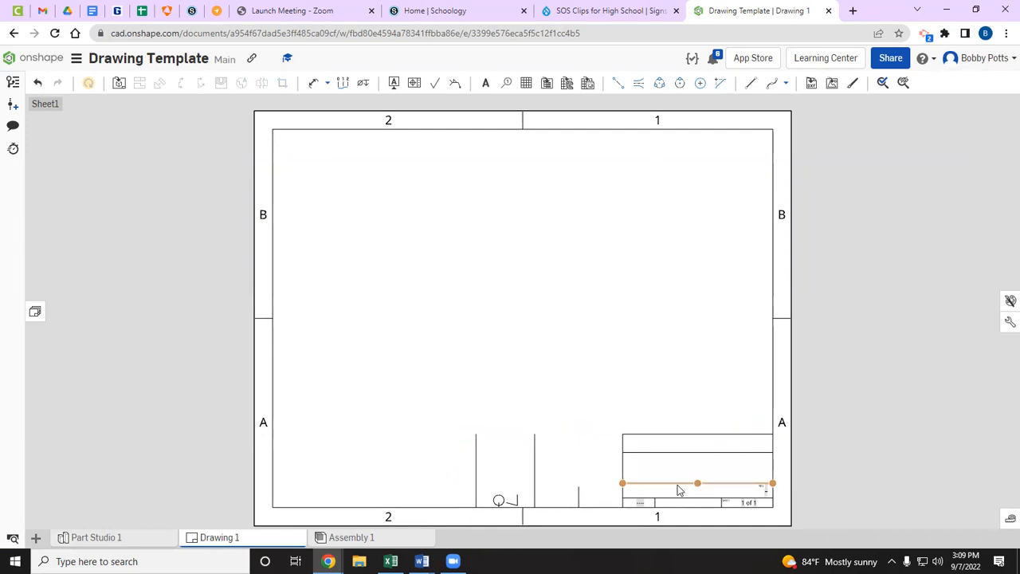
{"action": "left_click", "coordinate": [678, 486]}
{"action": "key", "text": "Delete"}
{"action": "left_click", "coordinate": [676, 453]}
{"action": "key", "text": "Delete"}
{"action": "left_click", "coordinate": [679, 436]}
{"action": "key", "text": "Delete"}
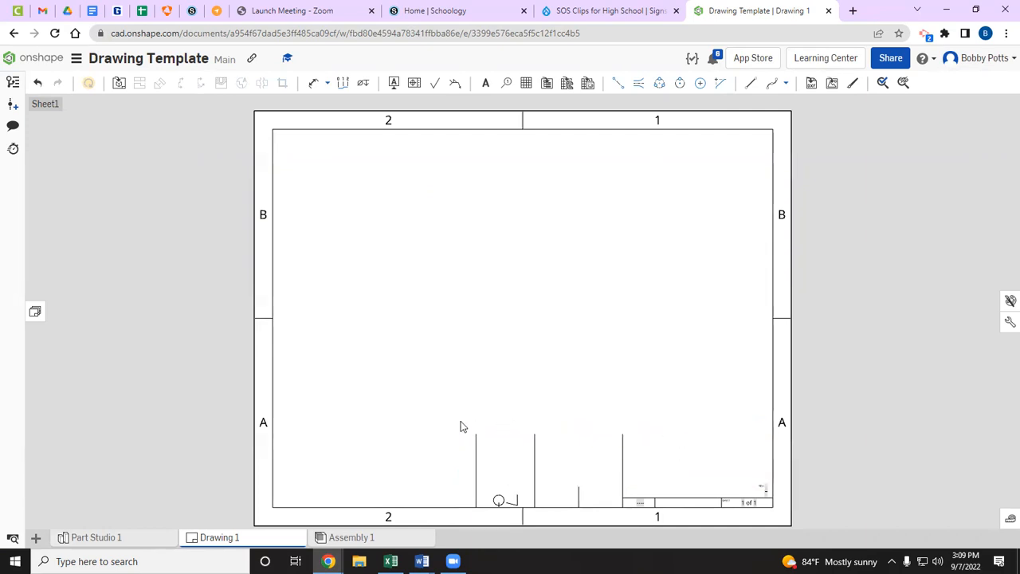
{"action": "left_click_drag", "start_coordinate": [453, 416], "coordinate": [781, 518]}
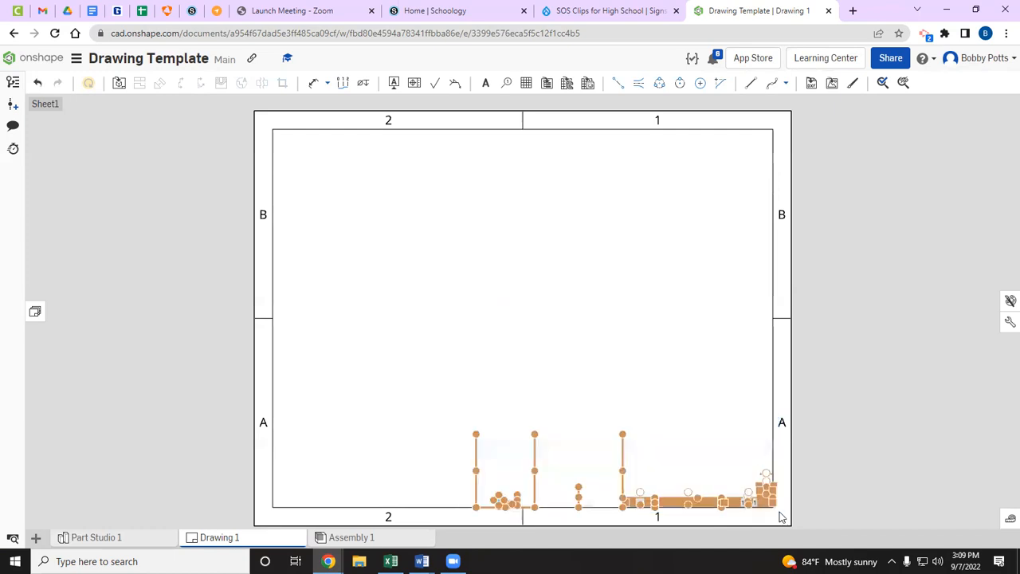
{"action": "key", "text": "Delete"}
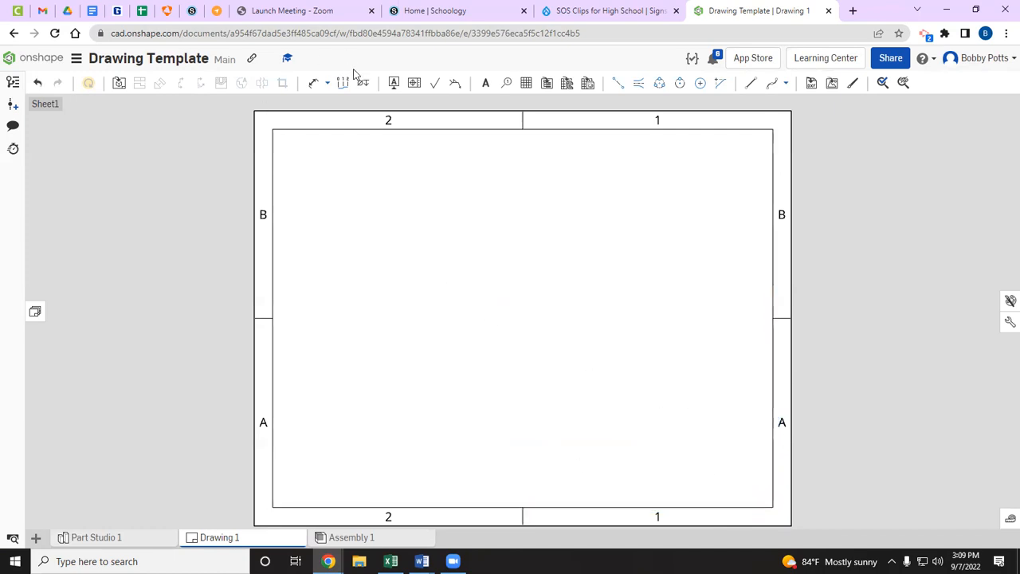
Step: Check the Stair Case title block and draw a matching horizontal line across the lower sheet between the side borders
{"action": "key", "text": "alt+Tab"}
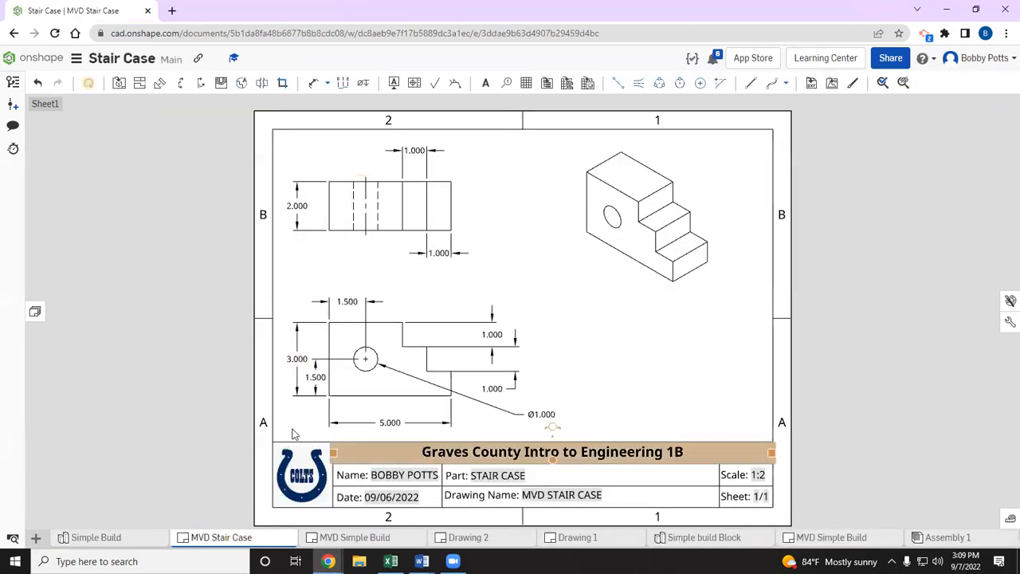
{"action": "key", "text": "alt+Tab"}
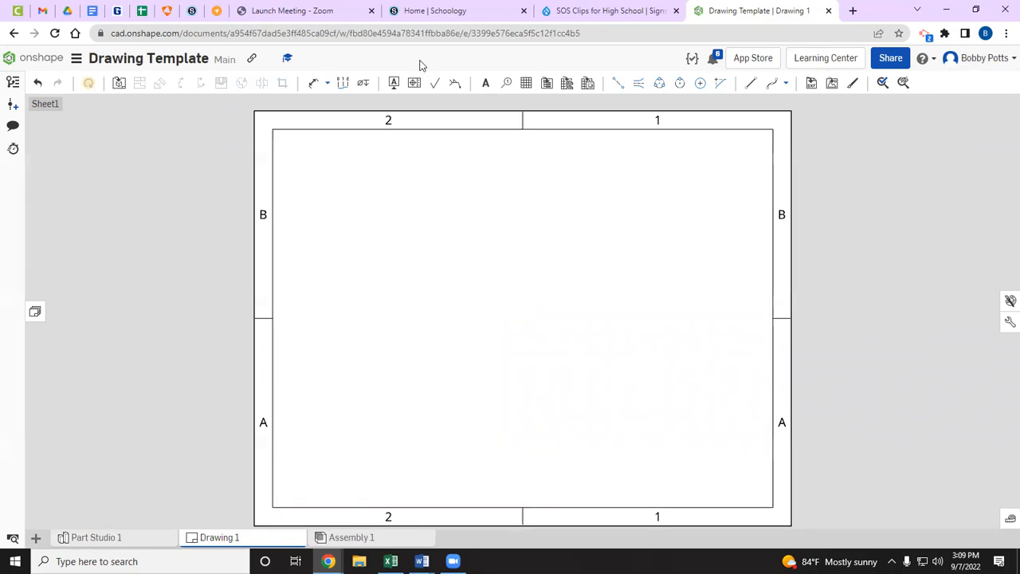
{"action": "left_click", "coordinate": [752, 84]}
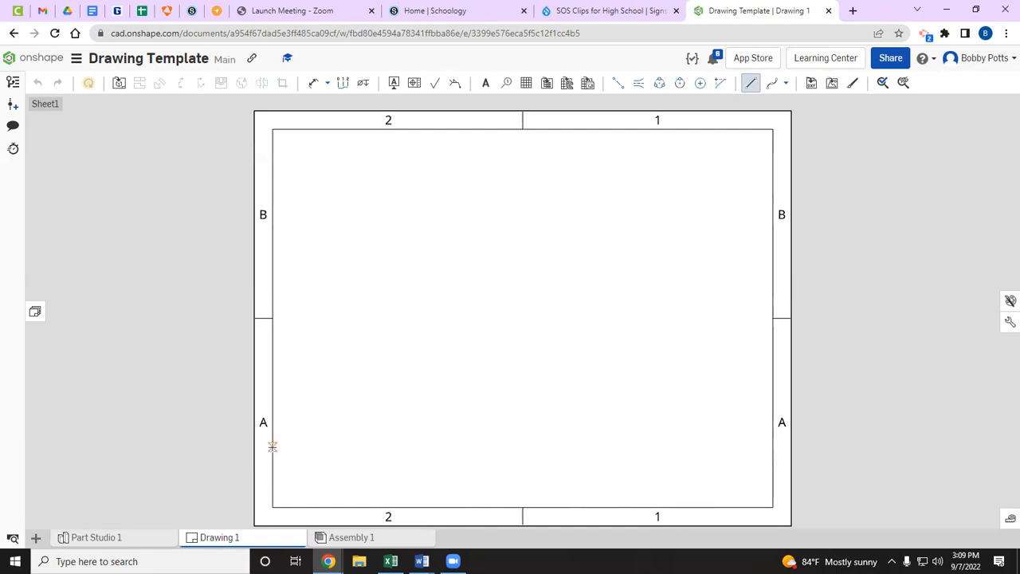
{"action": "left_click", "coordinate": [771, 447]}
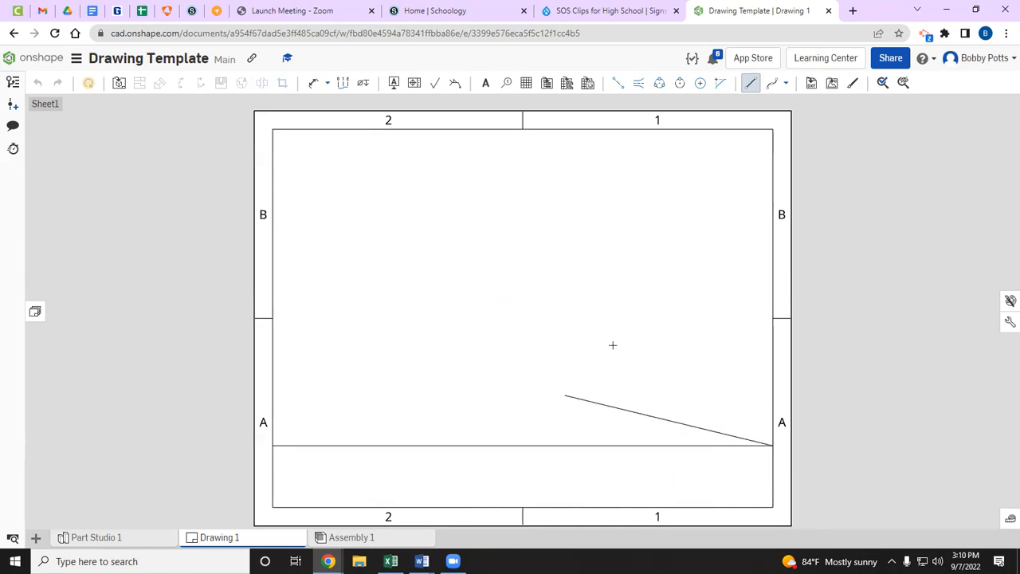
{"action": "key", "text": "Escape"}
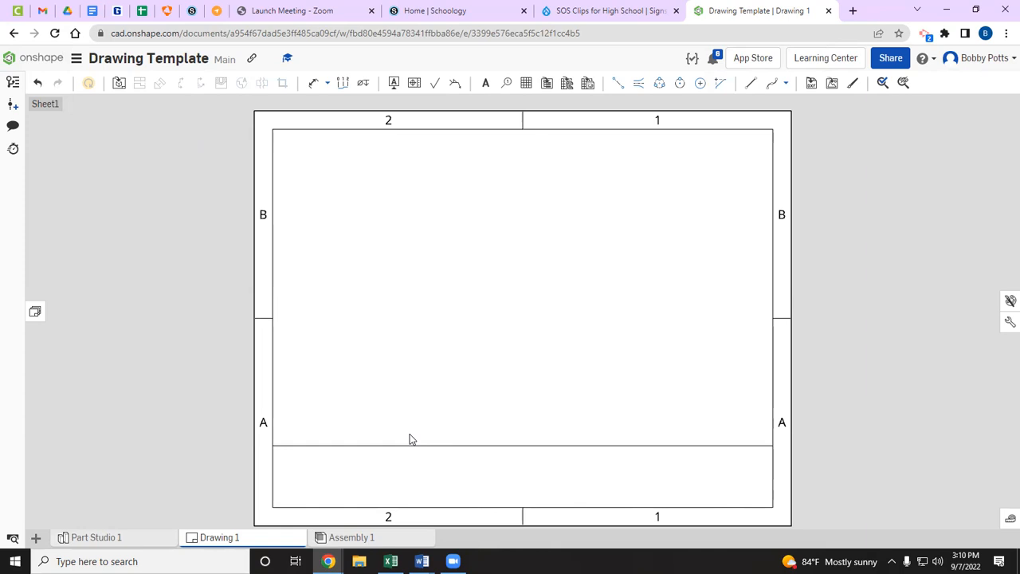
Step: Switch to the Stair Case drawing and open the image selection for inserting a picture
{"action": "key", "text": "alt+Tab"}
{"action": "key", "text": "alt+Tab"}
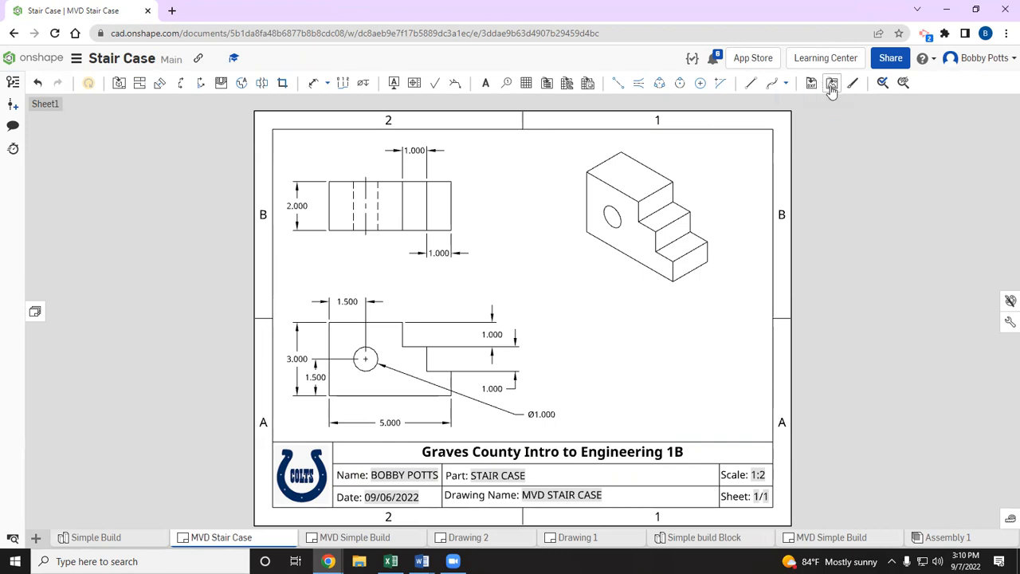
{"action": "left_click", "coordinate": [831, 85]}
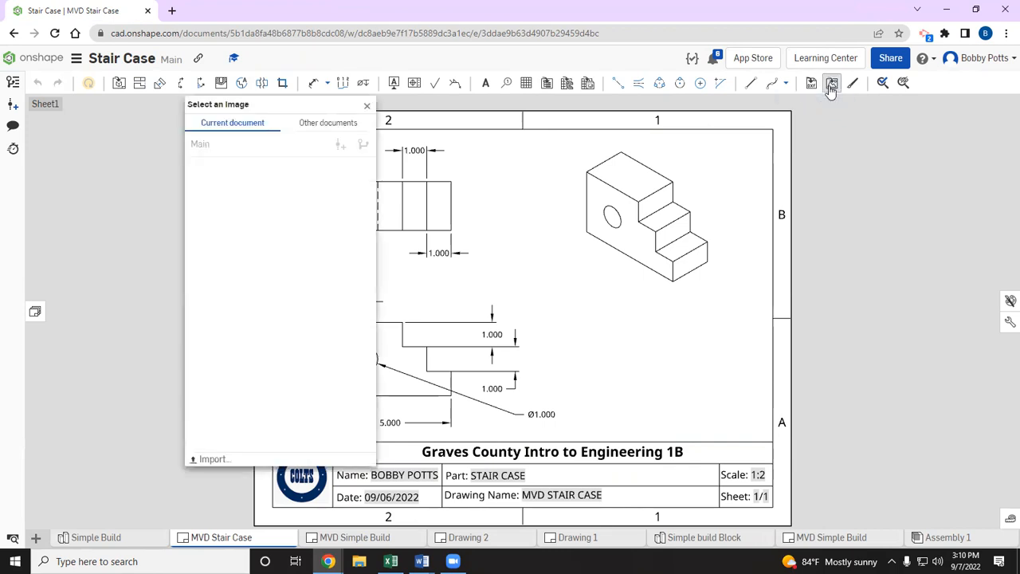
Step: Search Google for nashville predators in a new browser tab and show the image results
{"action": "left_click", "coordinate": [171, 11]}
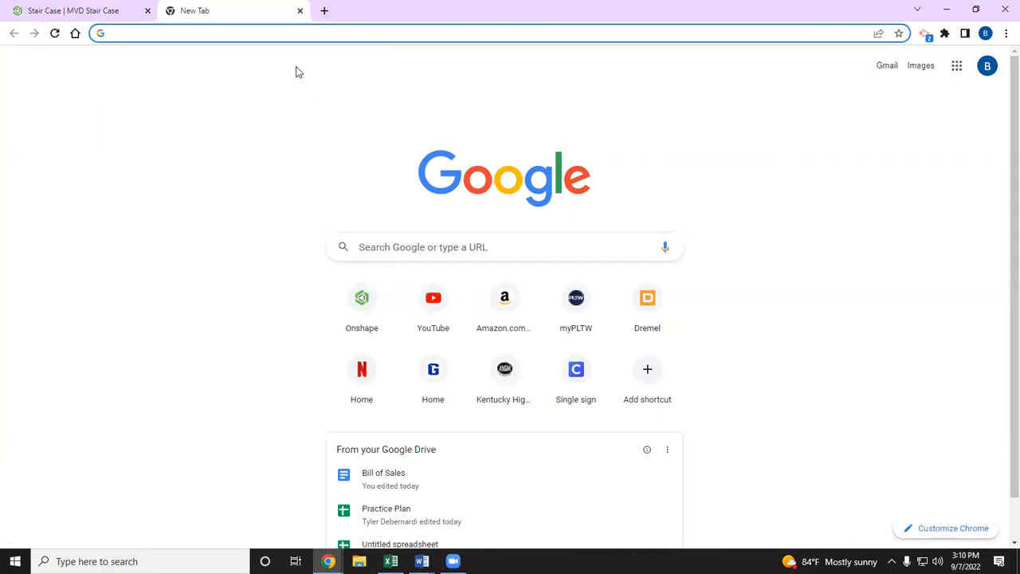
{"action": "type", "text": "Nash"}
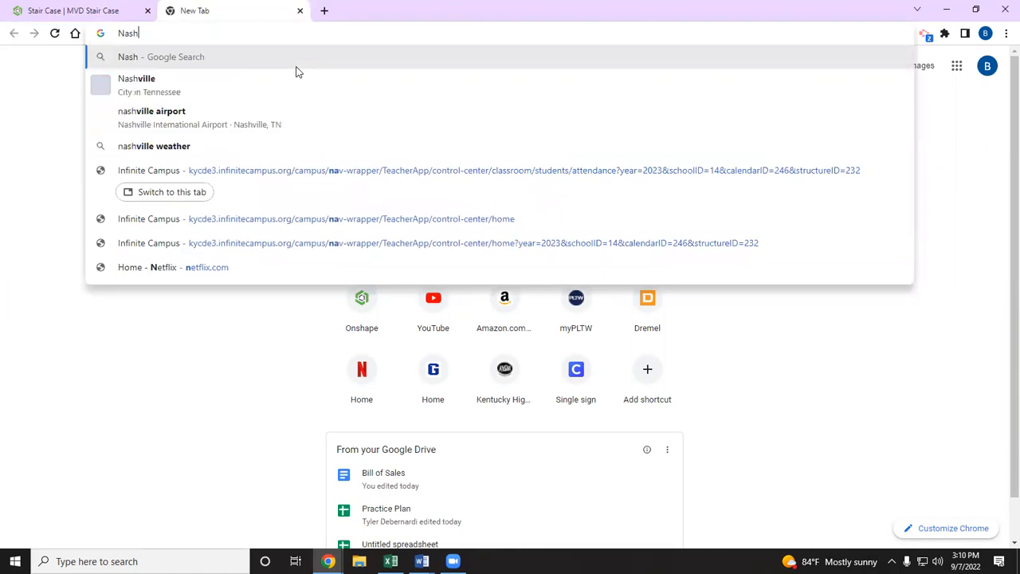
{"action": "type", "text": "iville Pre"}
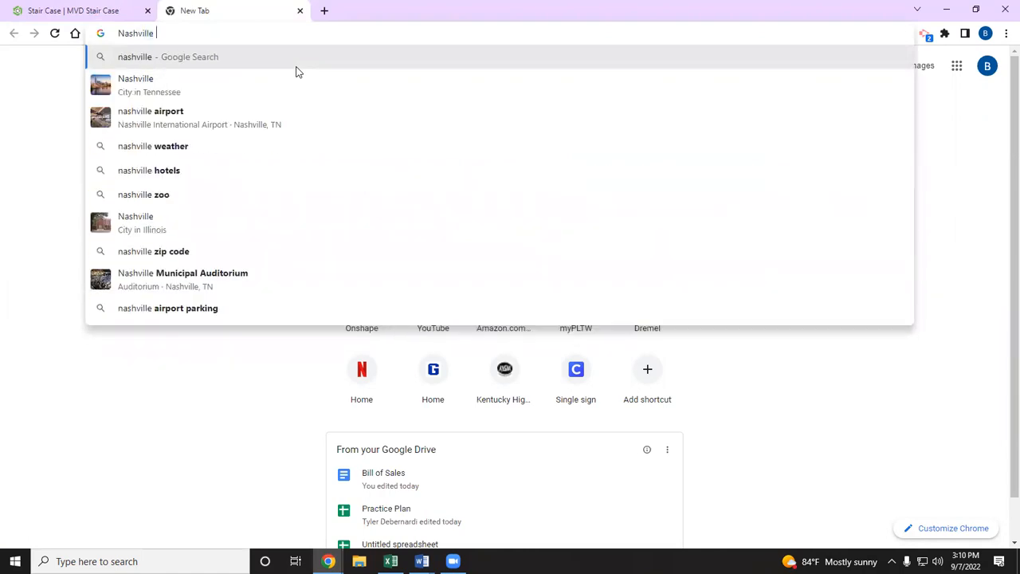
{"action": "key", "text": "Return"}
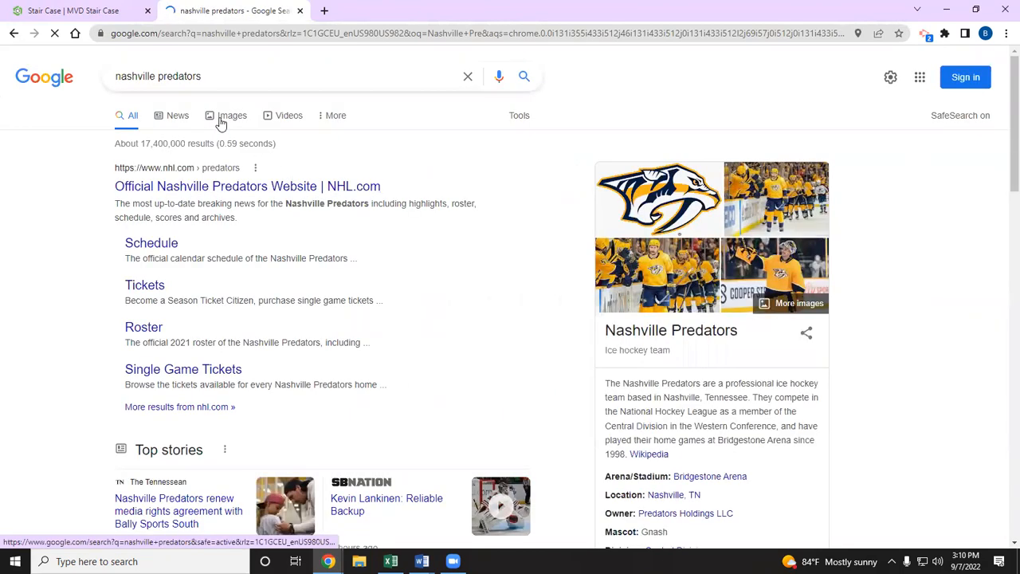
{"action": "left_click", "coordinate": [223, 121]}
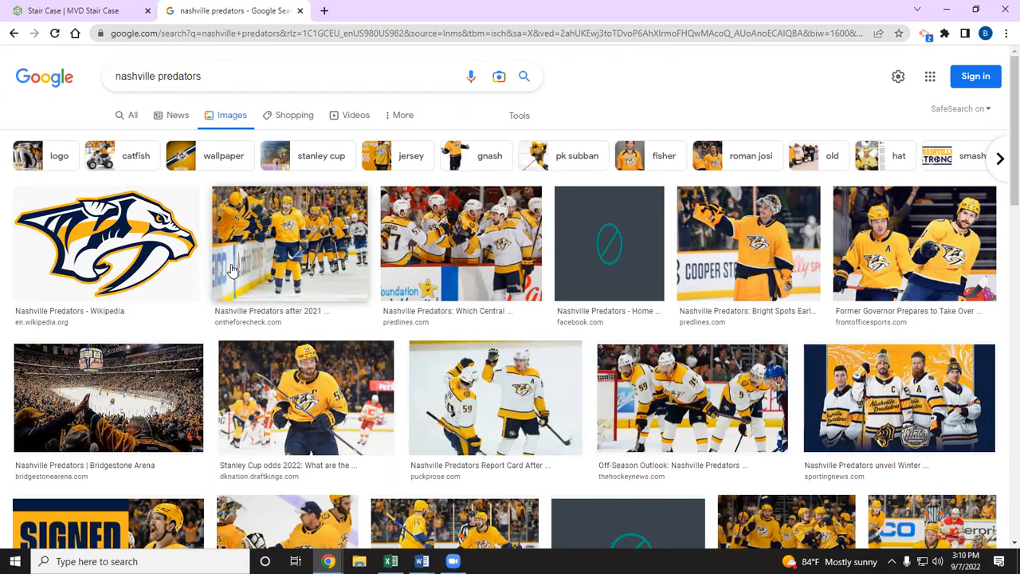
Step: Try to capture a screen snip of the Nashville Predators logo from the image results and look for the captured picture
{"action": "key", "text": "super+shift+s"}
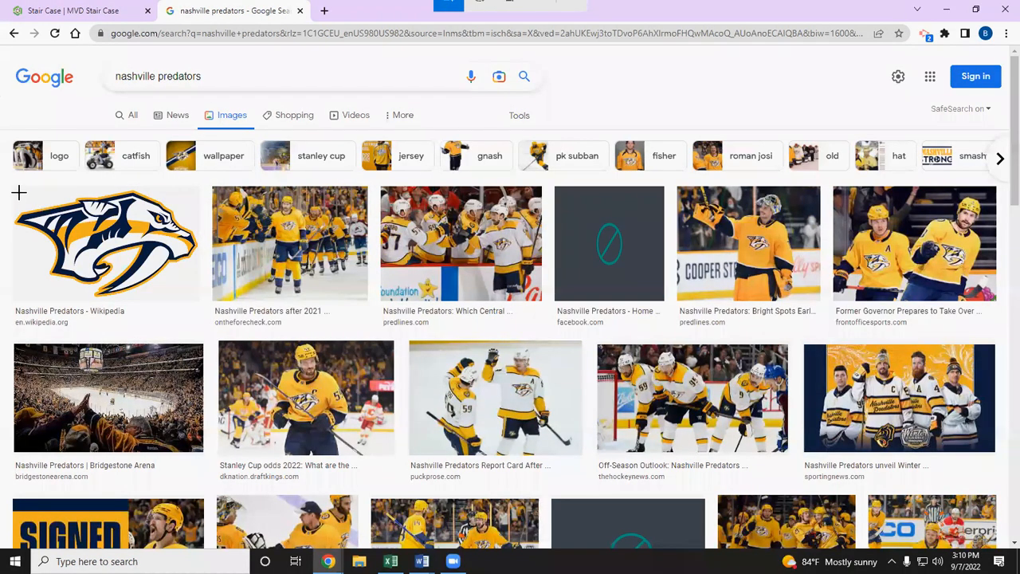
{"action": "left_click_drag", "start_coordinate": [13, 188], "coordinate": [197, 298]}
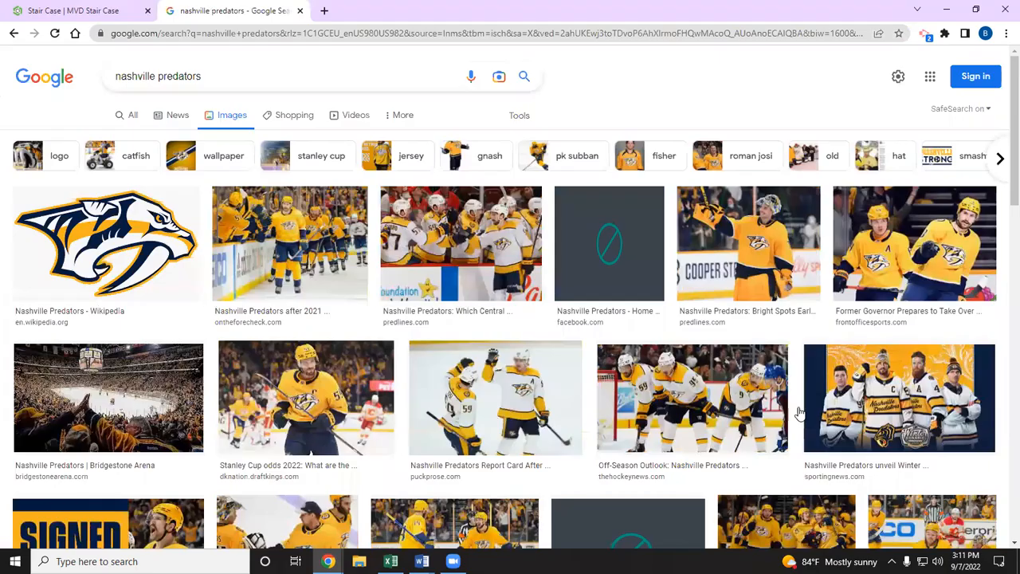
{"action": "left_click", "coordinate": [999, 561]}
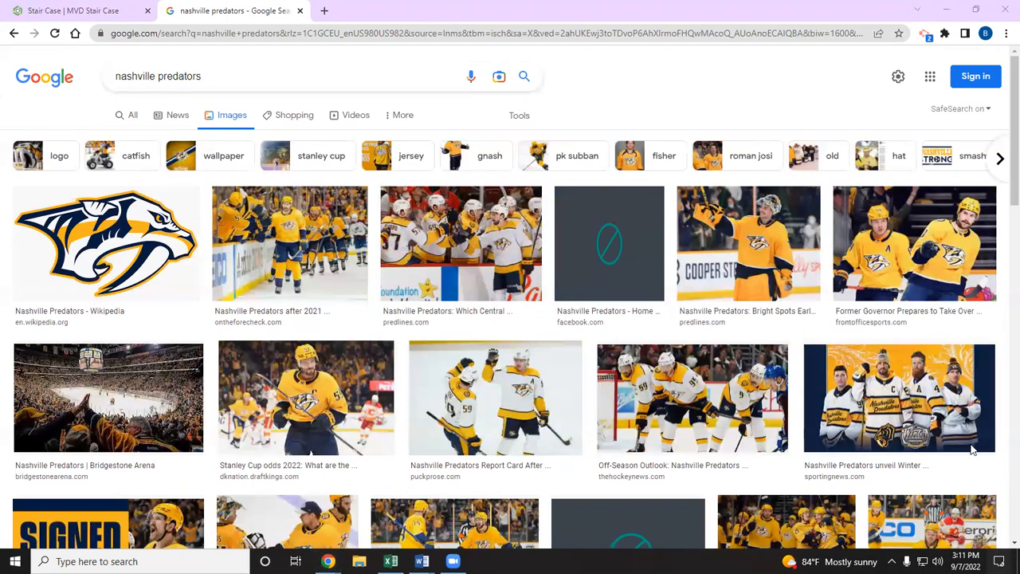
{"action": "left_click", "coordinate": [756, 106]}
{"action": "key", "text": "super+shift+s"}
{"action": "left_click_drag", "start_coordinate": [14, 188], "coordinate": [197, 298]}
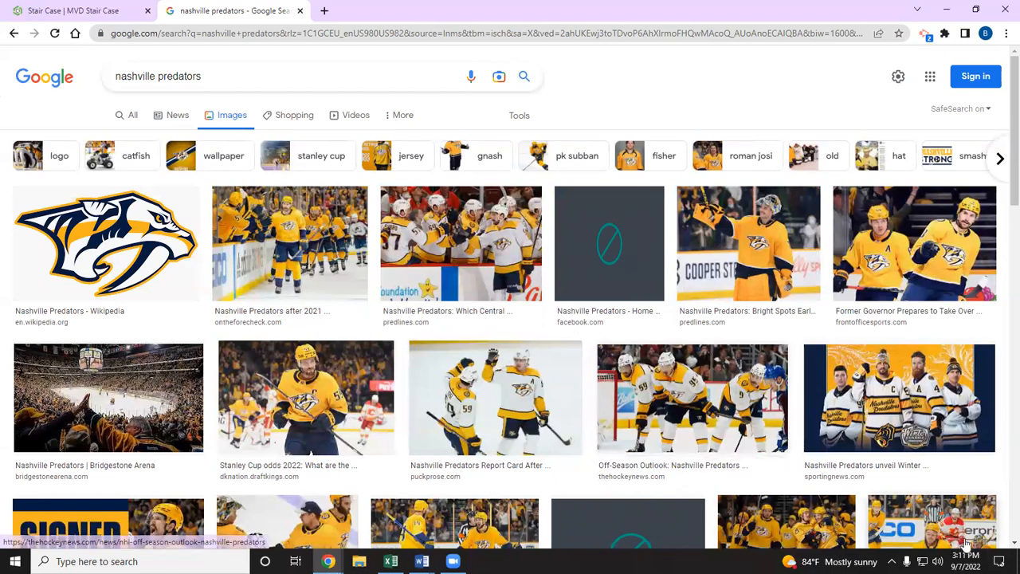
{"action": "left_click", "coordinate": [999, 561]}
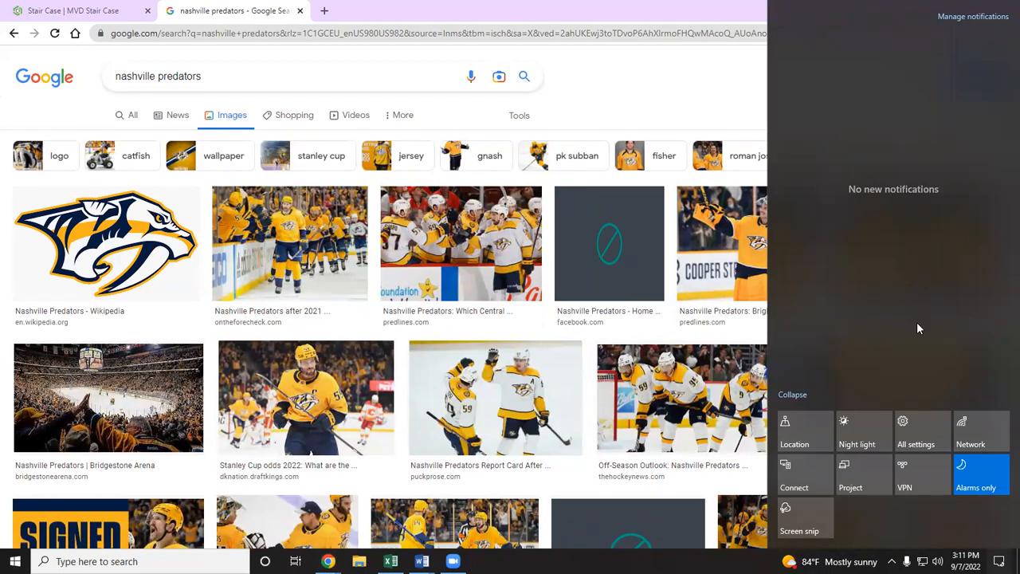
{"action": "left_click", "coordinate": [653, 84]}
Step: Switch to the Stair Case drawing, import Peyton CA.png from Downloads as an image file and leave the image selection
{"action": "left_click", "coordinate": [74, 11]}
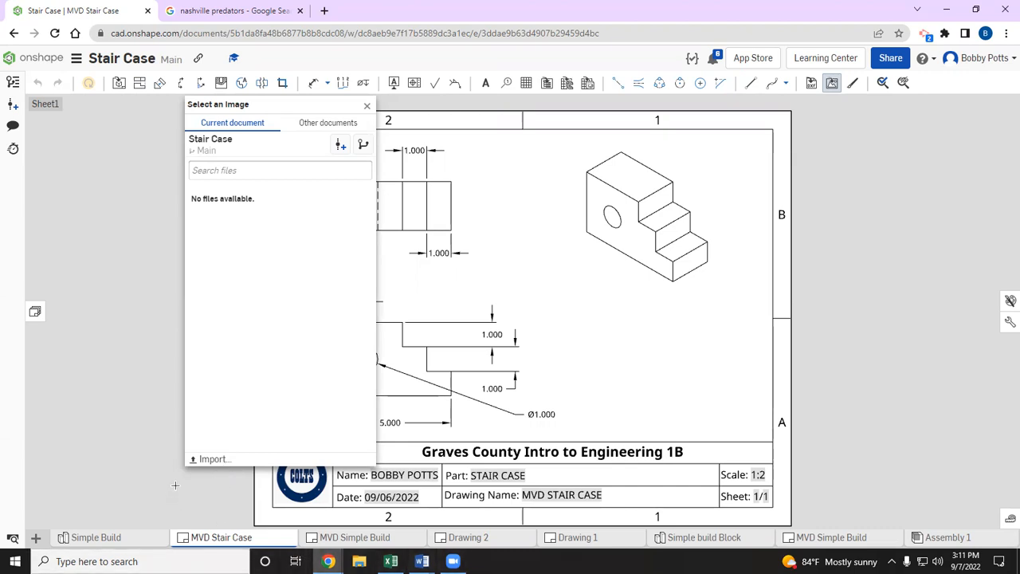
{"action": "left_click", "coordinate": [212, 460]}
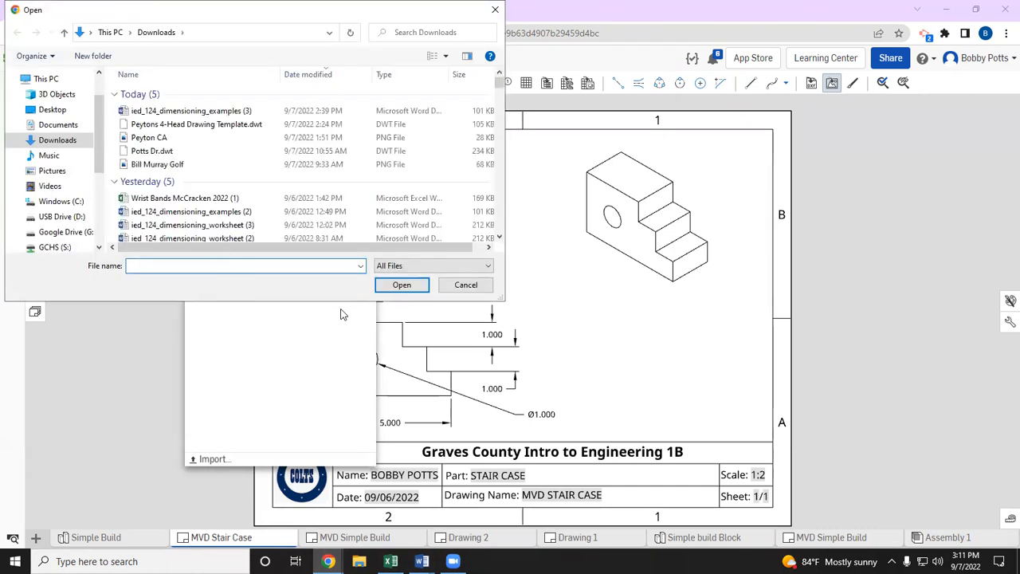
{"action": "double_click", "coordinate": [137, 138]}
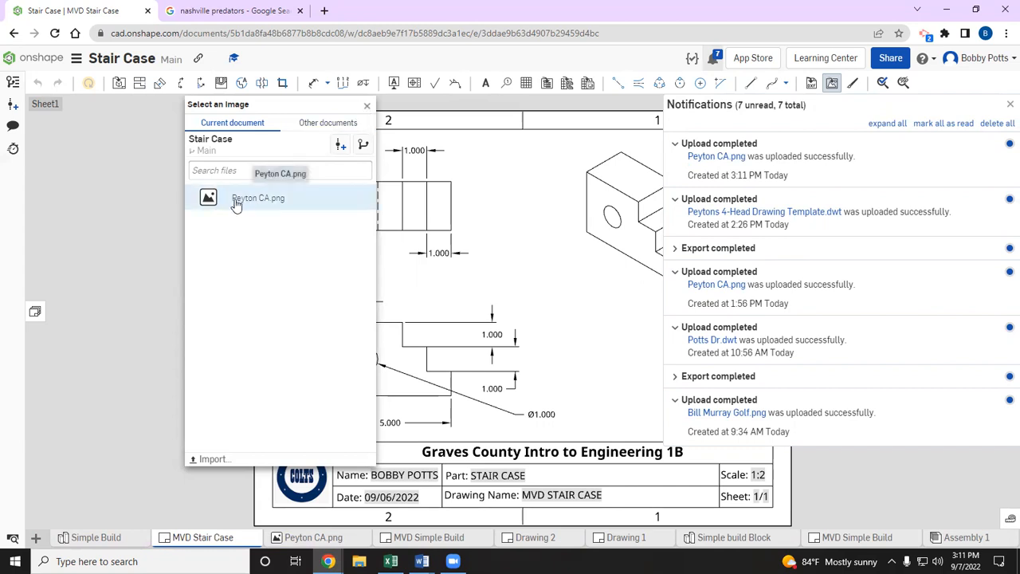
{"action": "left_click", "coordinate": [366, 105]}
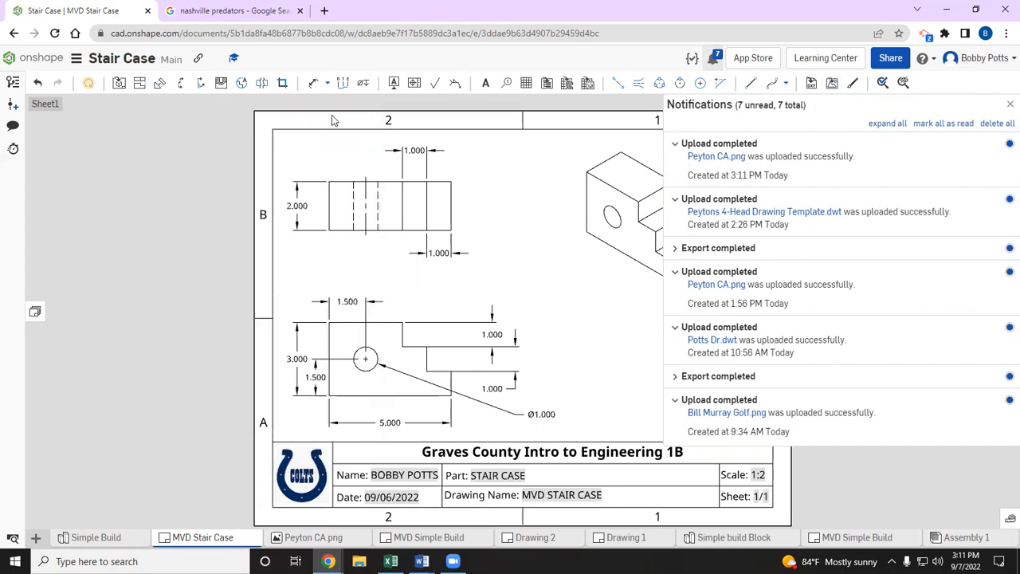
Step: Switch to the Drawing Template document and import Peyton CA.png from Downloads for image insertion
{"action": "key", "text": "alt+Tab"}
{"action": "key", "text": "alt+Tab"}
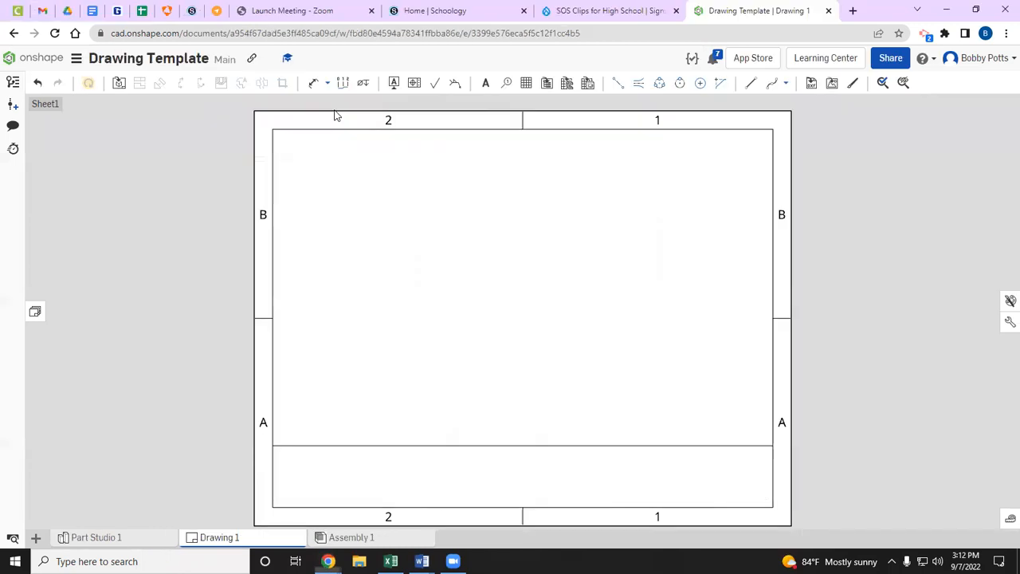
{"action": "left_click", "coordinate": [831, 83]}
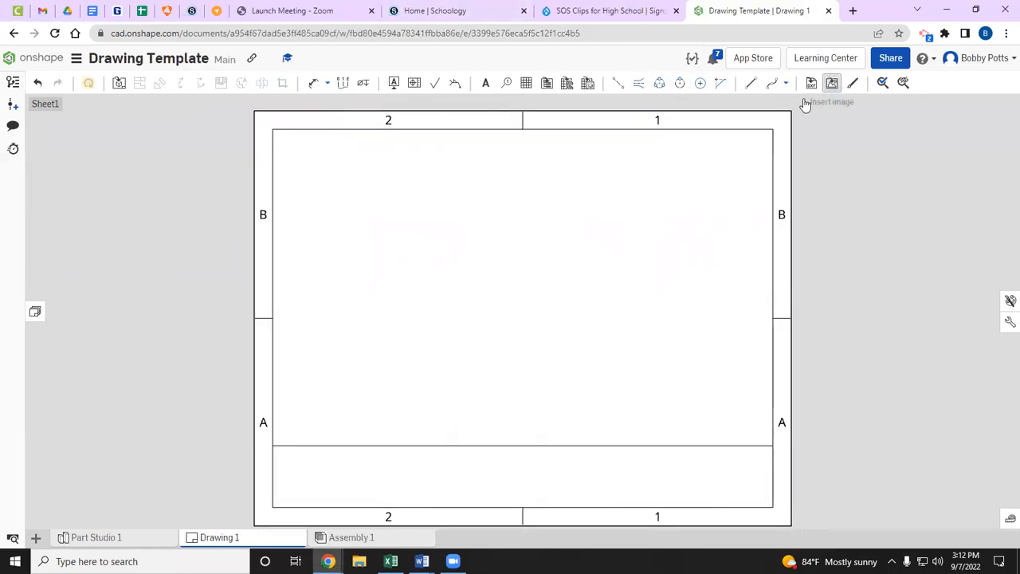
{"action": "left_click", "coordinate": [213, 460]}
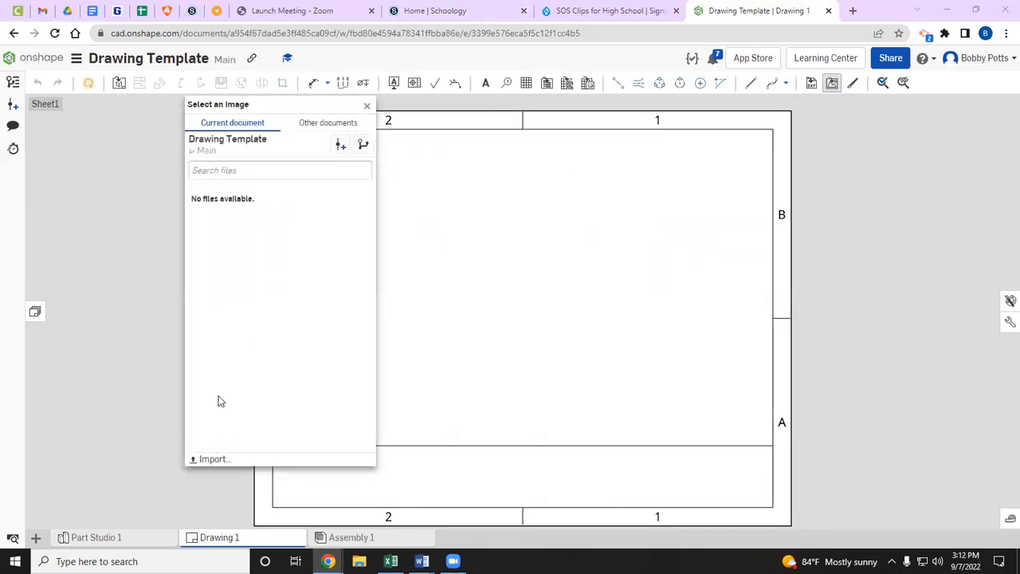
{"action": "double_click", "coordinate": [149, 137]}
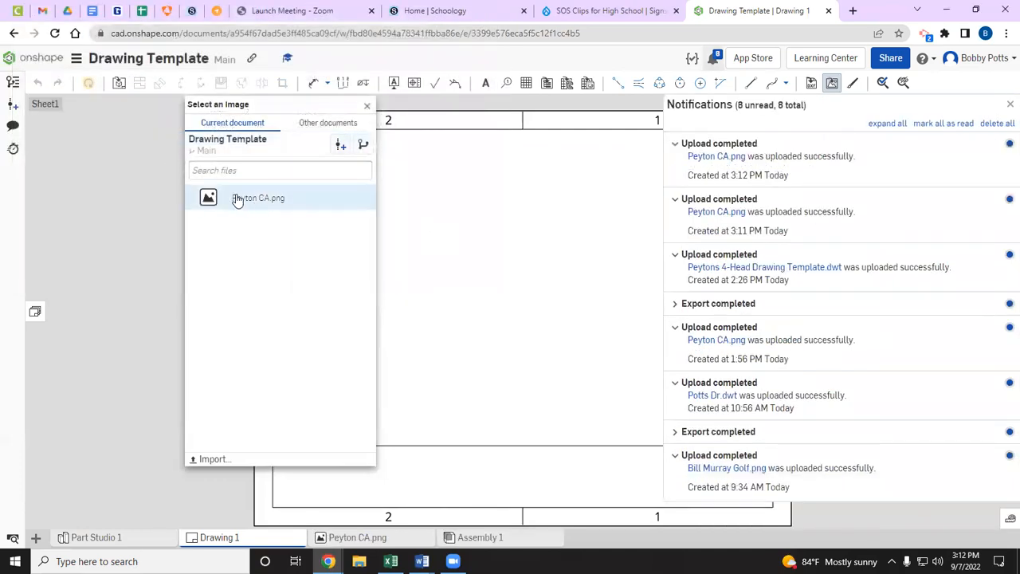
Step: Place the Peyton CA.png image in the lower-left corner of the sheet, filling the height of the title block strip
{"action": "left_click", "coordinate": [236, 198]}
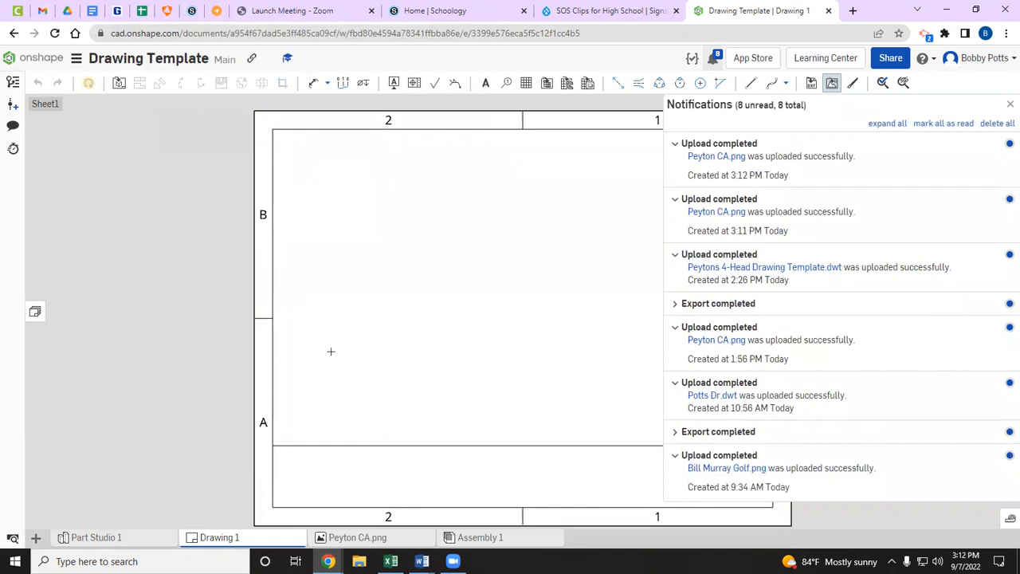
{"action": "left_click", "coordinate": [273, 447]}
{"action": "left_click", "coordinate": [317, 478]}
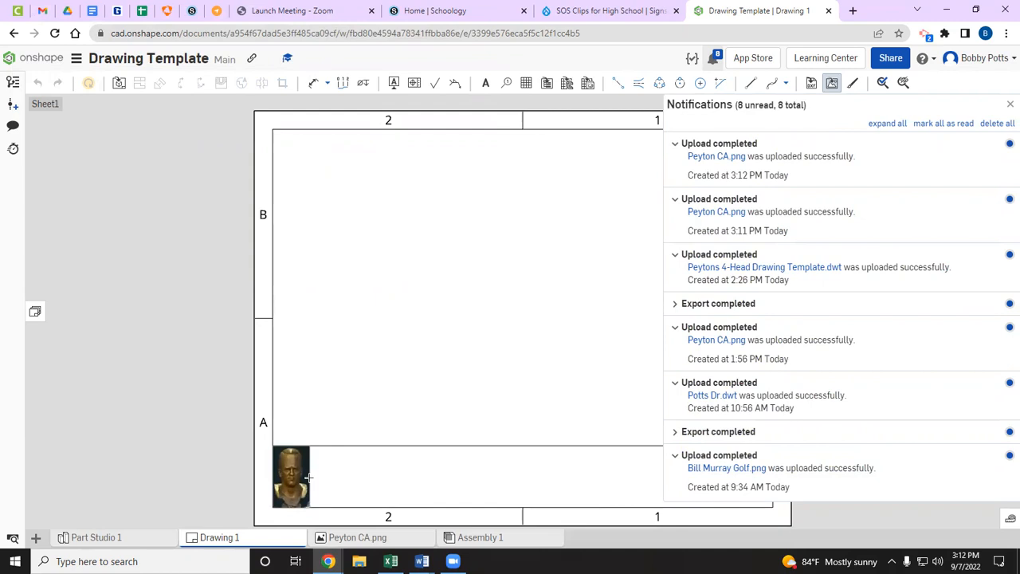
{"action": "left_click", "coordinate": [309, 477]}
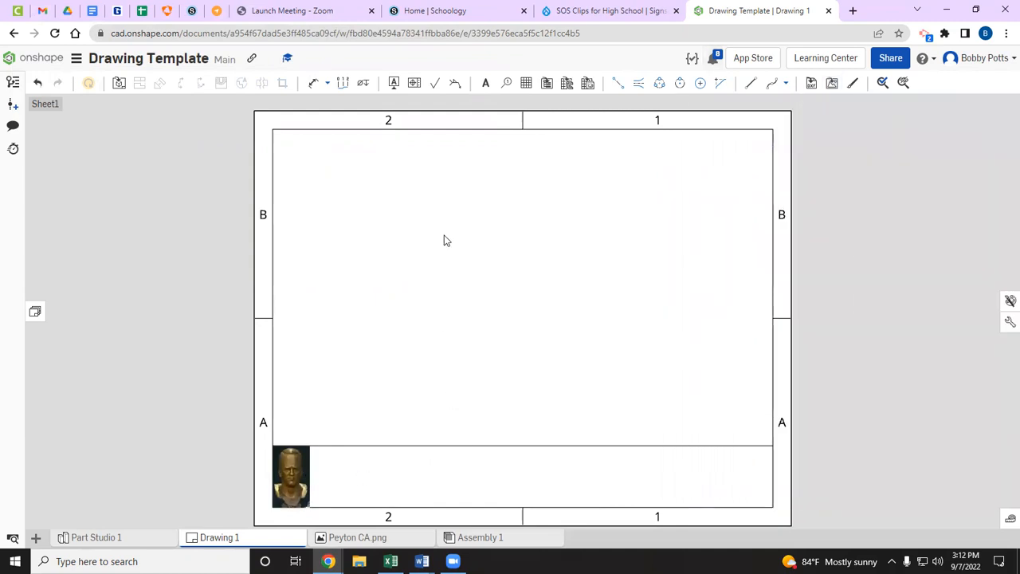
Step: Draw a vertical line along the image's right edge, from the title block's upper line to the lower border
{"action": "left_click", "coordinate": [750, 83]}
{"action": "left_click", "coordinate": [310, 445]}
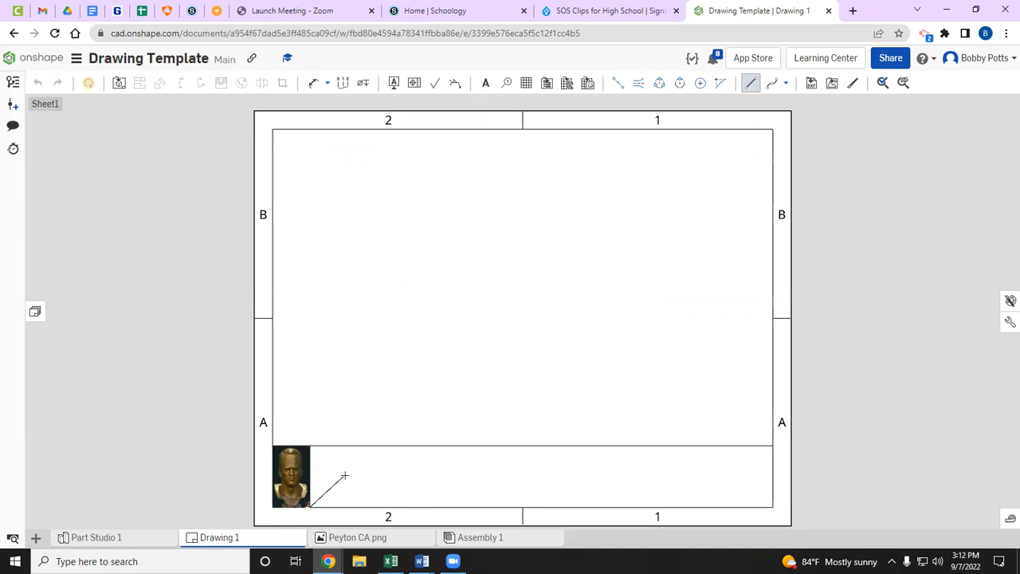
{"action": "key", "text": "Escape"}
Step: Draw two horizontal lines from the image's right edge to the right border, dividing the title block into three rows
{"action": "left_click", "coordinate": [751, 83]}
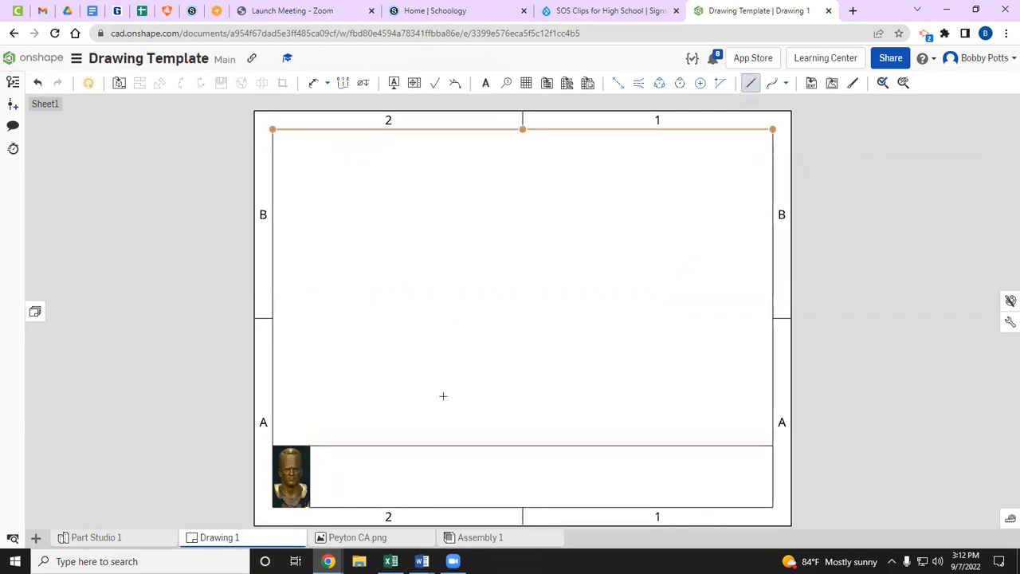
{"action": "left_click", "coordinate": [310, 467]}
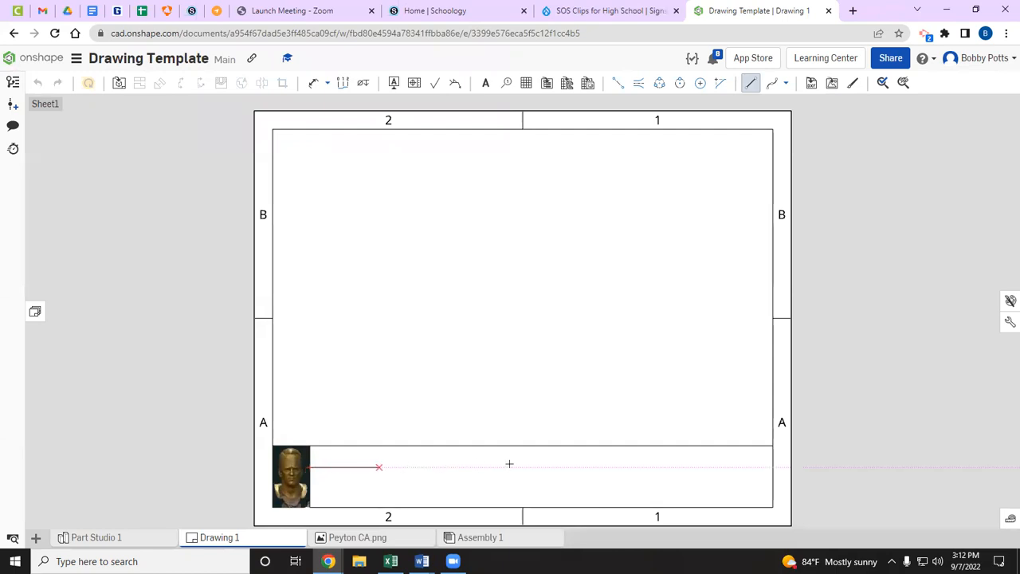
{"action": "left_click", "coordinate": [770, 467]}
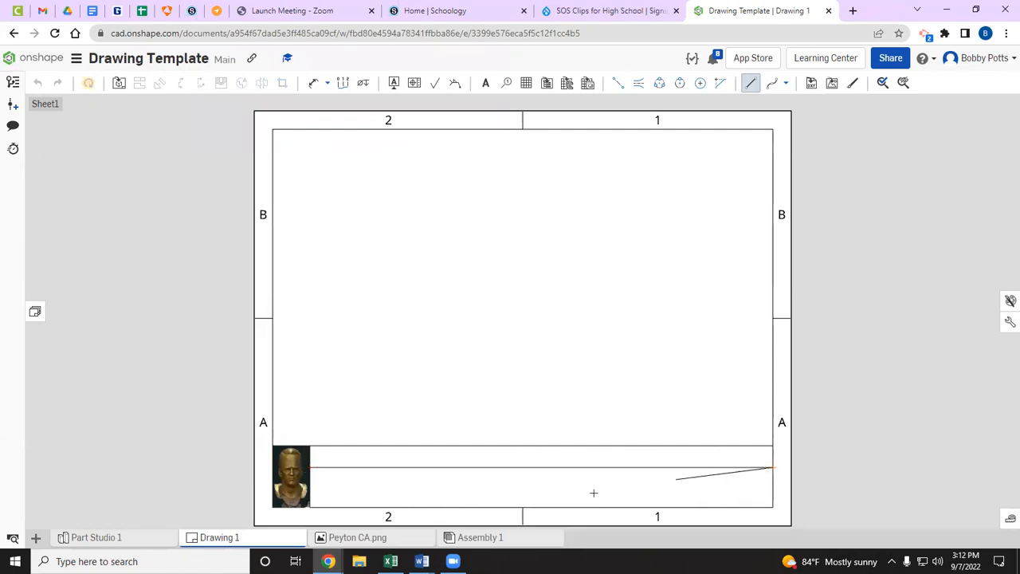
{"action": "left_click", "coordinate": [746, 83]}
{"action": "left_click", "coordinate": [747, 83]}
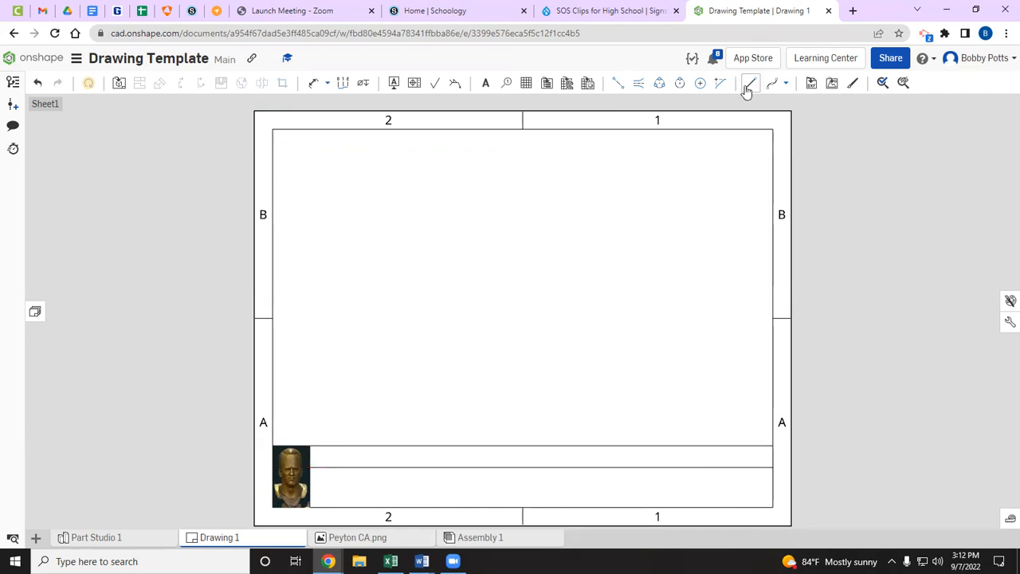
{"action": "left_click", "coordinate": [310, 488]}
{"action": "left_click", "coordinate": [772, 488]}
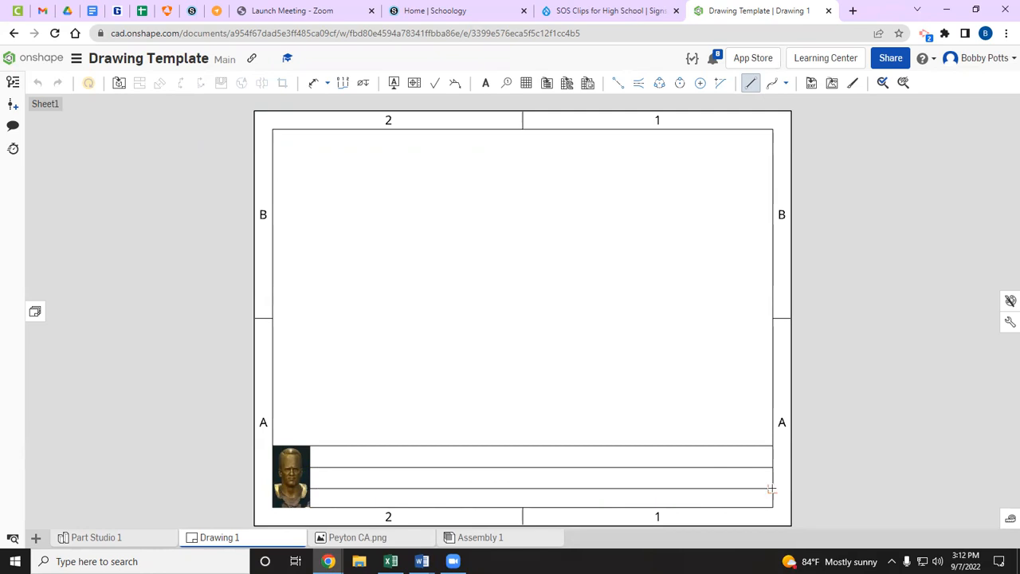
{"action": "key", "text": "Escape"}
Step: Check the Stair Case title block and place a wide note on the template sheet with bold, centred text 0.25 high
{"action": "key", "text": "alt+Tab"}
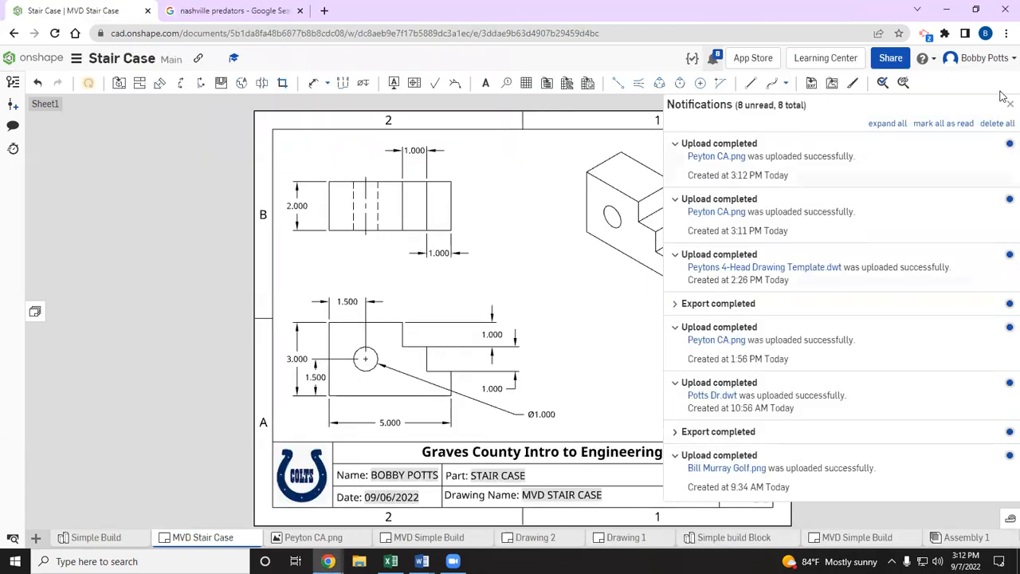
{"action": "left_click", "coordinate": [615, 415]}
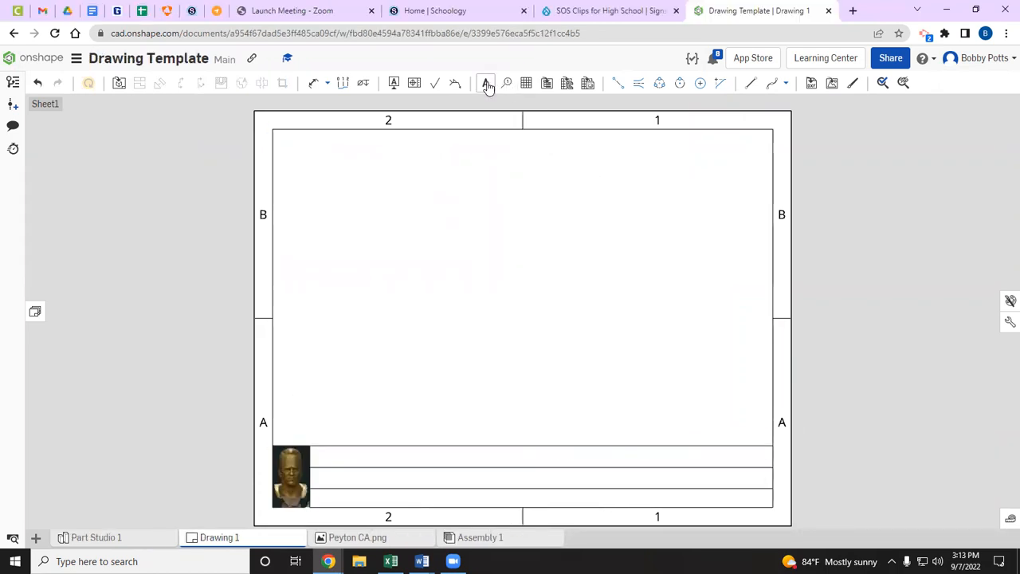
{"action": "left_click", "coordinate": [487, 84]}
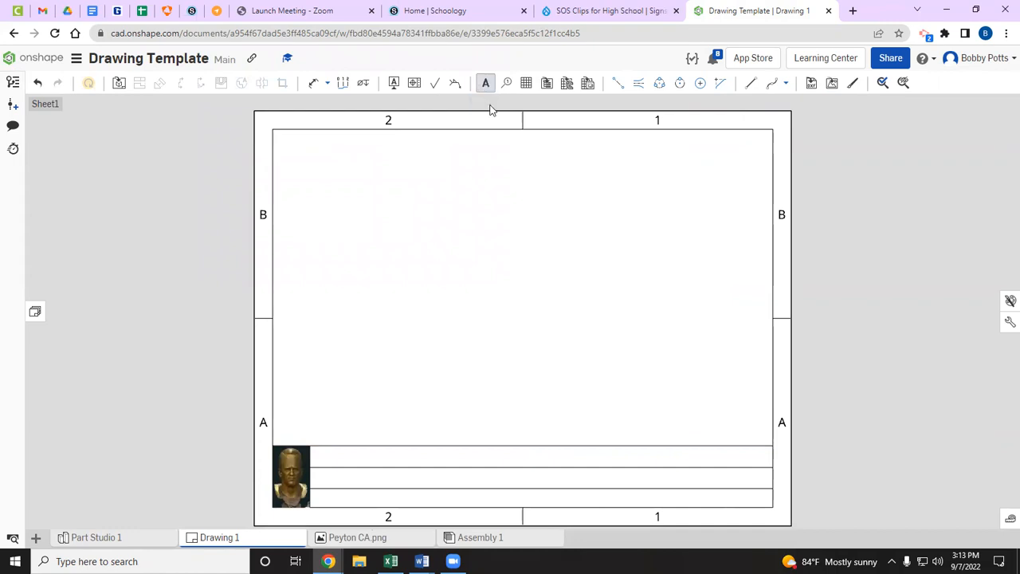
{"action": "left_click", "coordinate": [380, 231]}
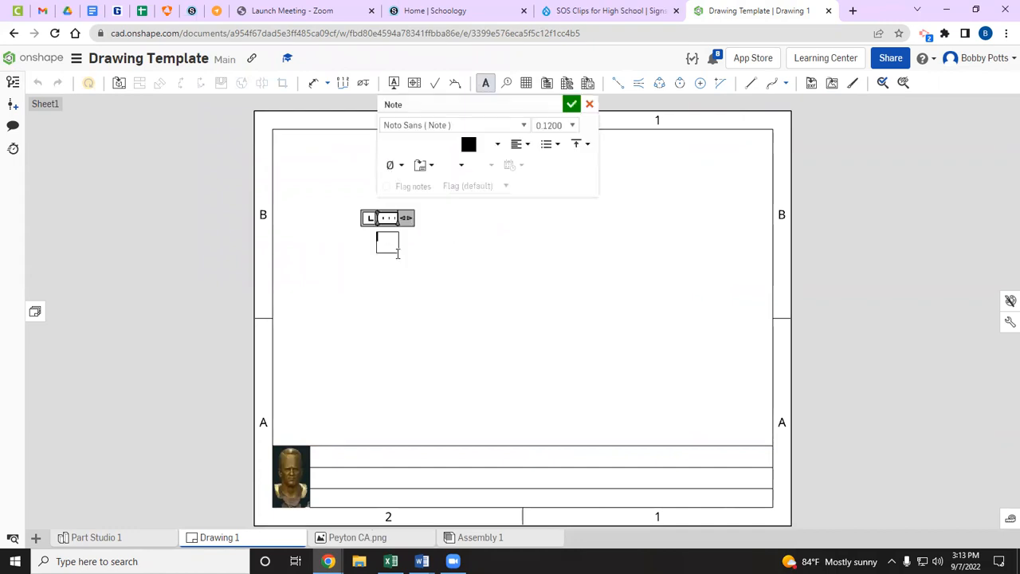
{"action": "left_click", "coordinate": [558, 129]}
{"action": "type", "text": "0.25"}
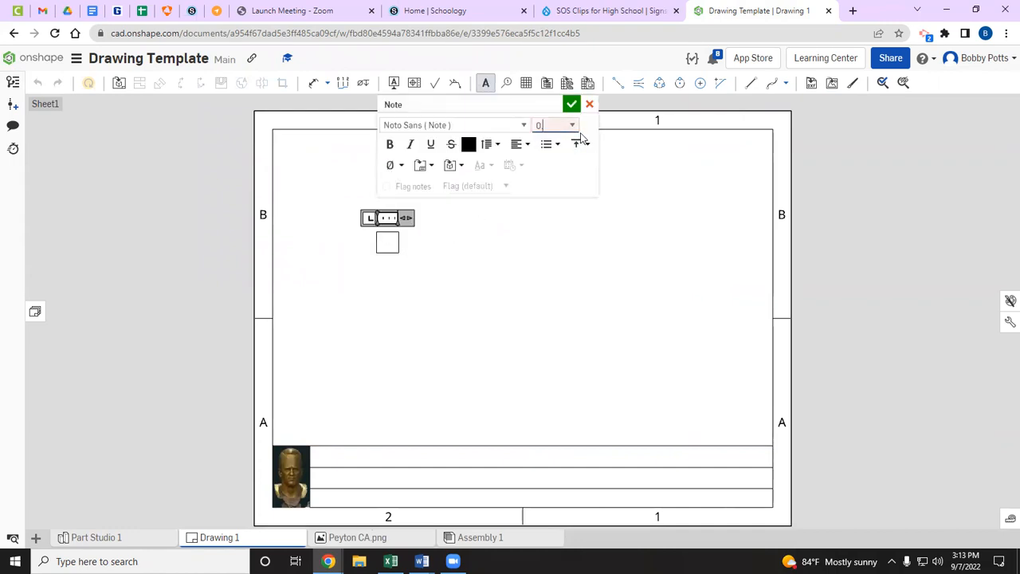
{"action": "left_click", "coordinate": [390, 144]}
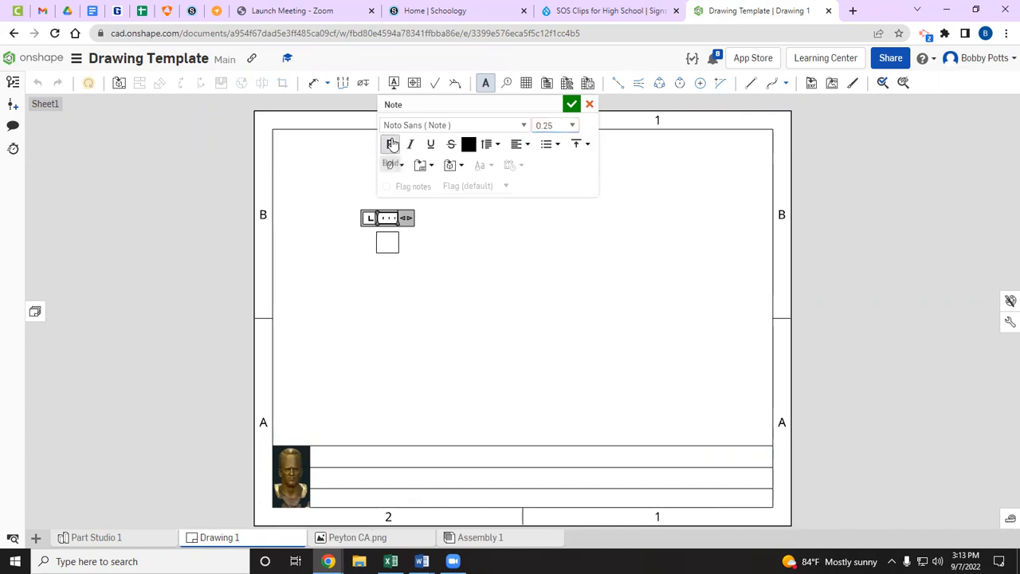
{"action": "left_click_drag", "start_coordinate": [413, 218], "coordinate": [757, 213]}
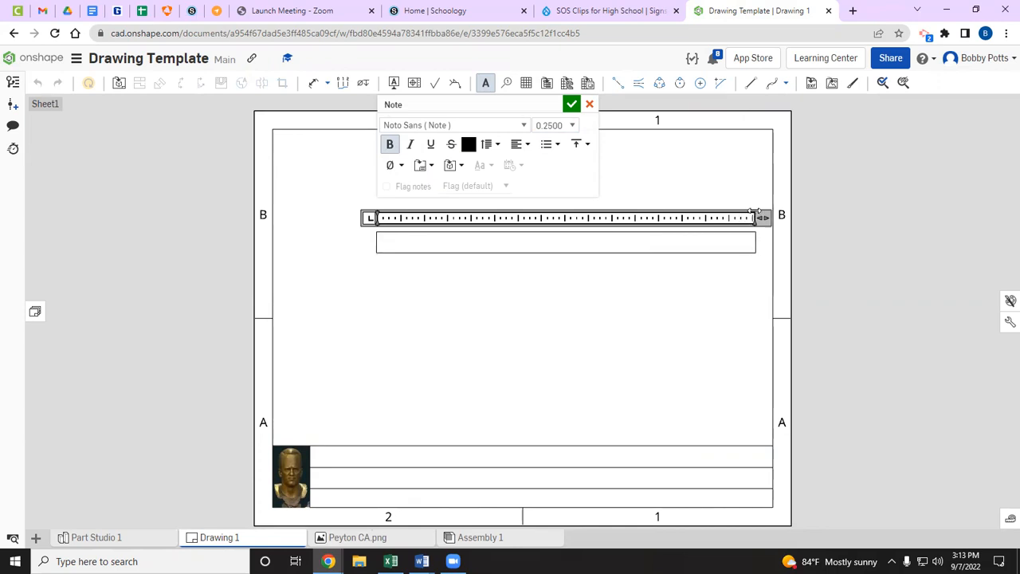
{"action": "left_click", "coordinate": [523, 145]}
{"action": "left_click", "coordinate": [542, 184]}
Step: Enter the heading "Graves County Intro to Engineering 1B" in the wide note and finish the note
{"action": "type", "text": "Grave"}
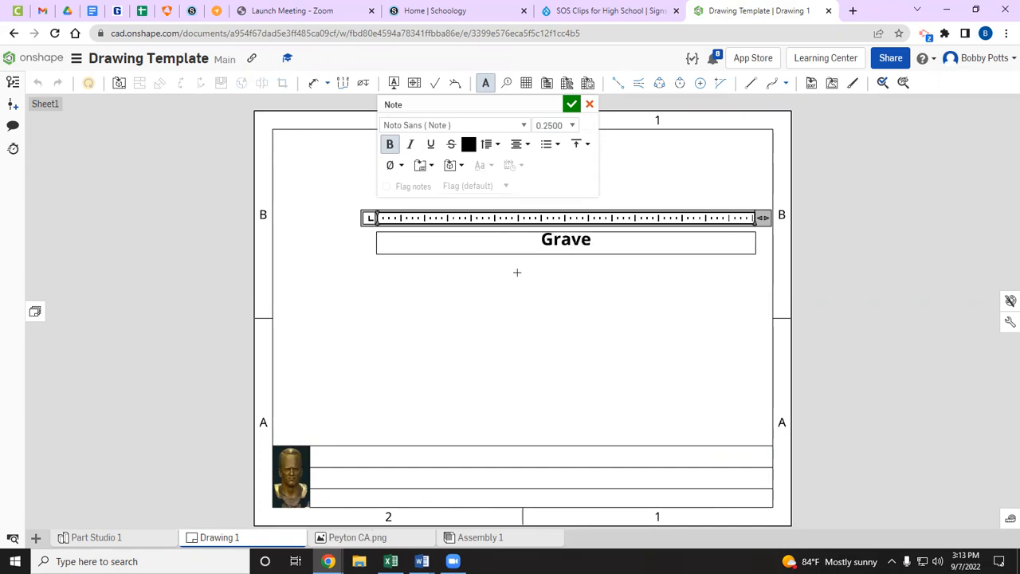
{"action": "type", "text": "s County"}
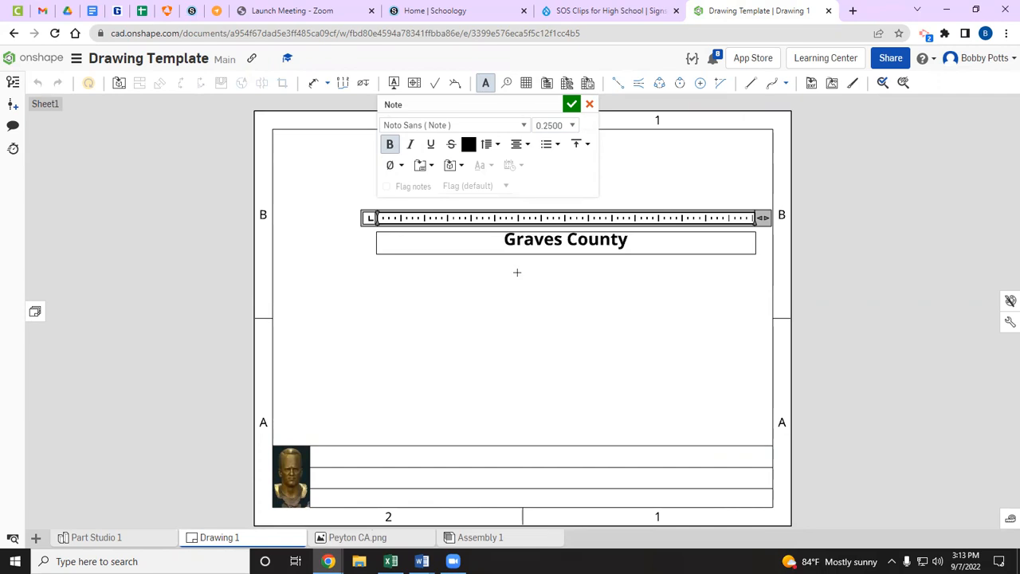
{"action": "type", "text": " Intro"}
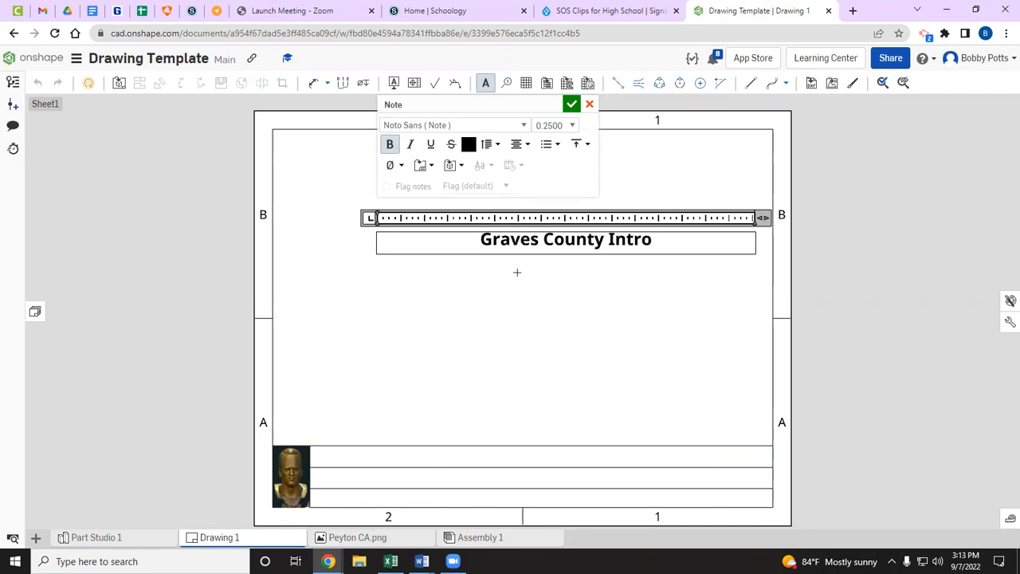
{"action": "type", "text": " to Eng"}
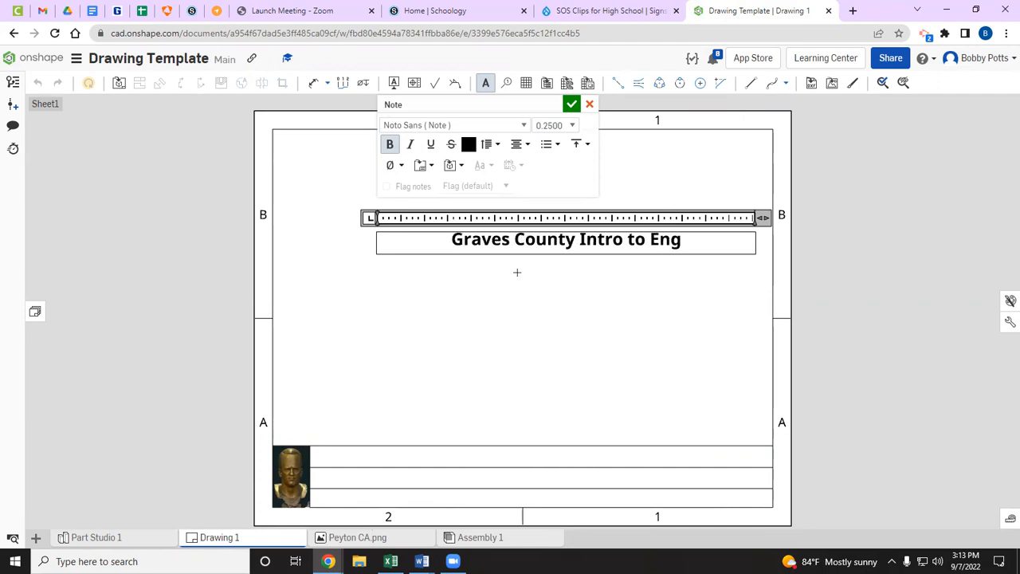
{"action": "type", "text": "ineeri"}
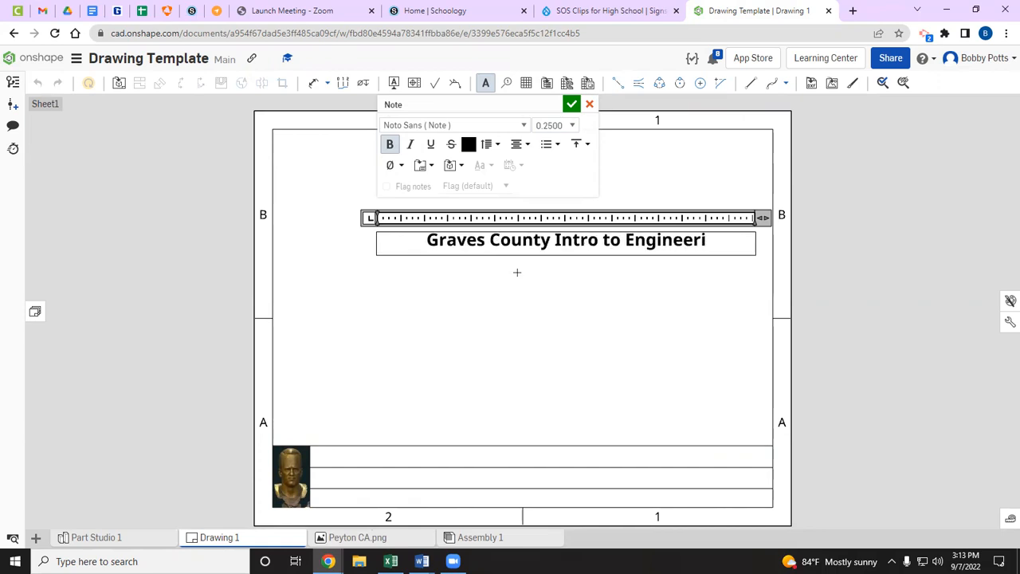
{"action": "type", "text": "ng"}
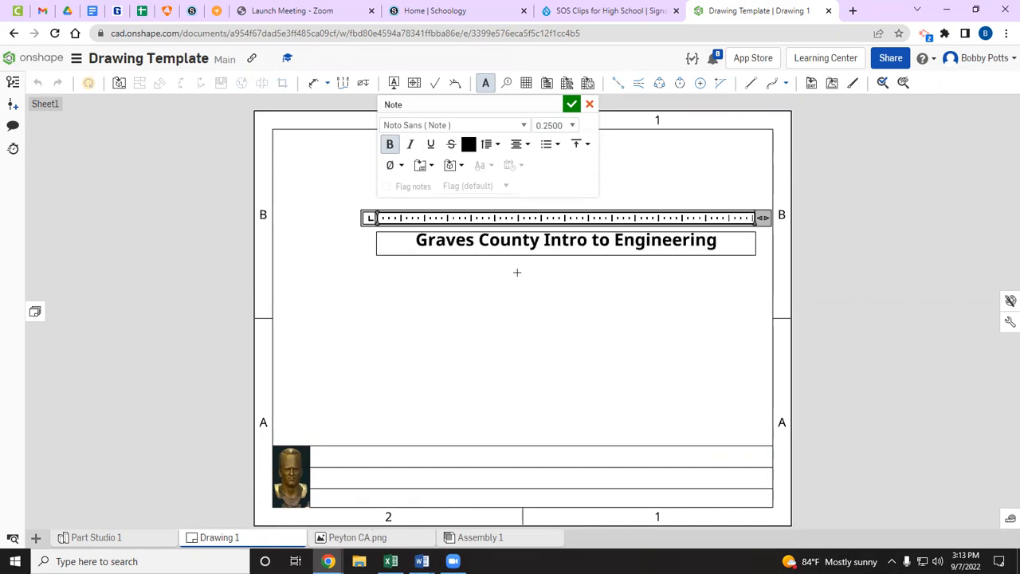
{"action": "type", "text": " 1"}
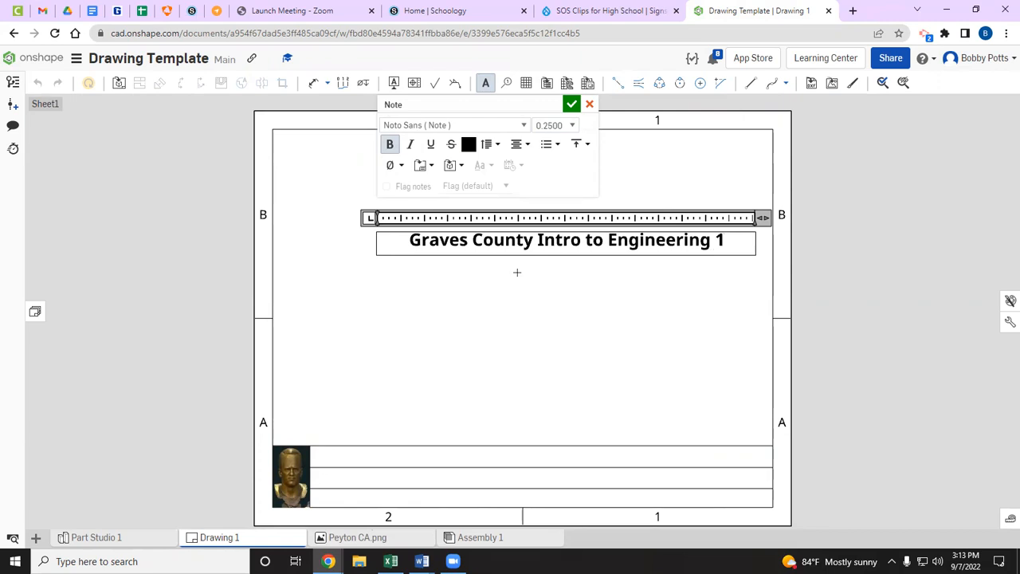
{"action": "type", "text": "B"}
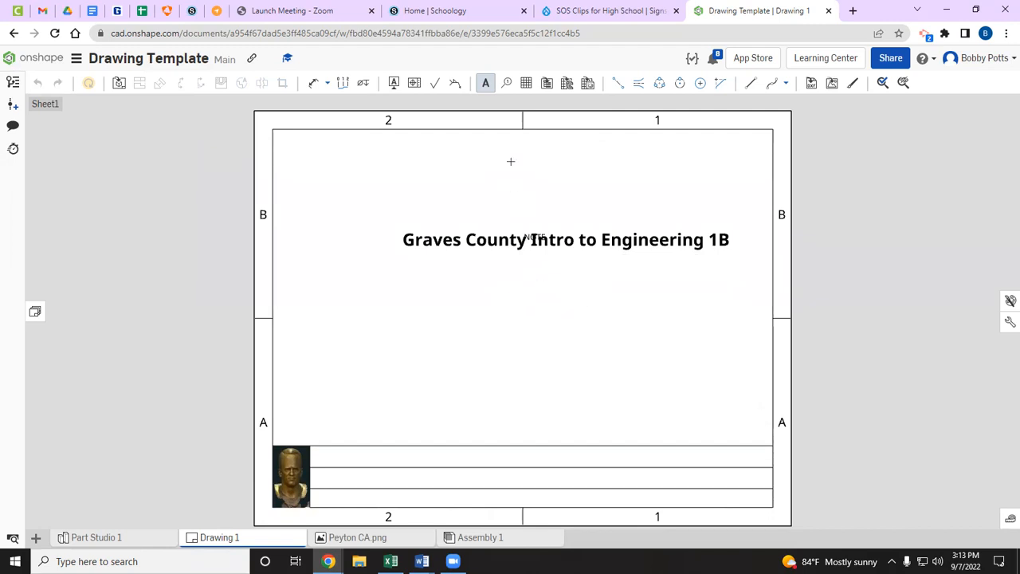
{"action": "key", "text": "Escape"}
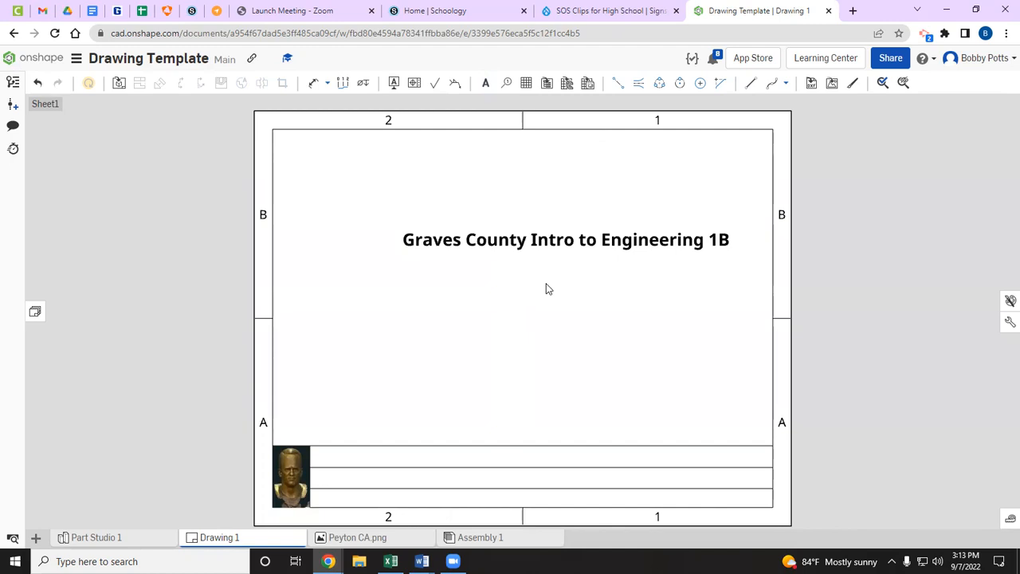
Step: Move the heading note into the top row of the title block and stretch it from the image's edge to the right border
{"action": "left_click", "coordinate": [571, 249]}
{"action": "left_click_drag", "start_coordinate": [573, 248], "coordinate": [546, 461]}
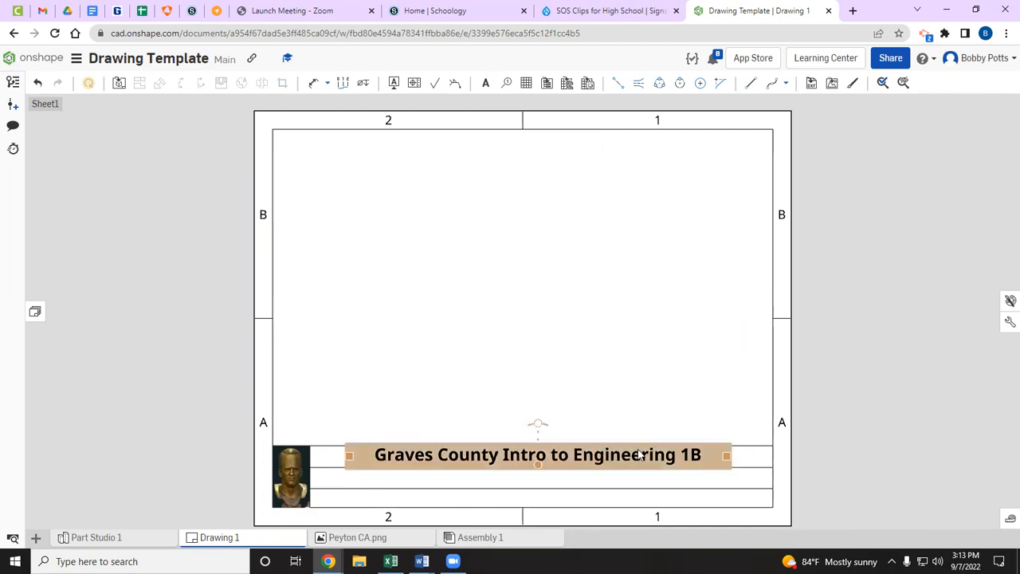
{"action": "left_click_drag", "start_coordinate": [726, 455], "coordinate": [771, 455]}
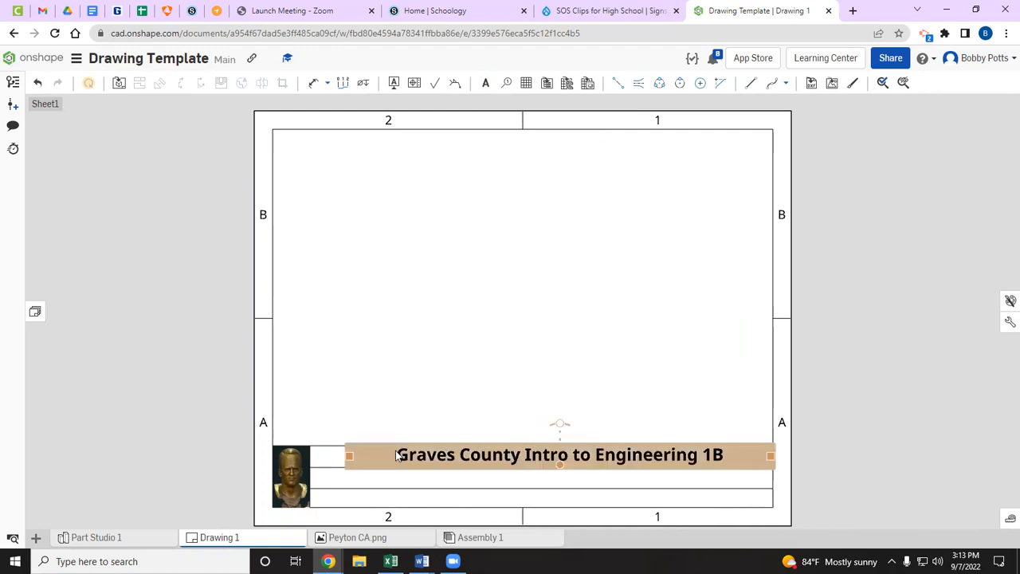
{"action": "left_click_drag", "start_coordinate": [348, 459], "coordinate": [311, 459]}
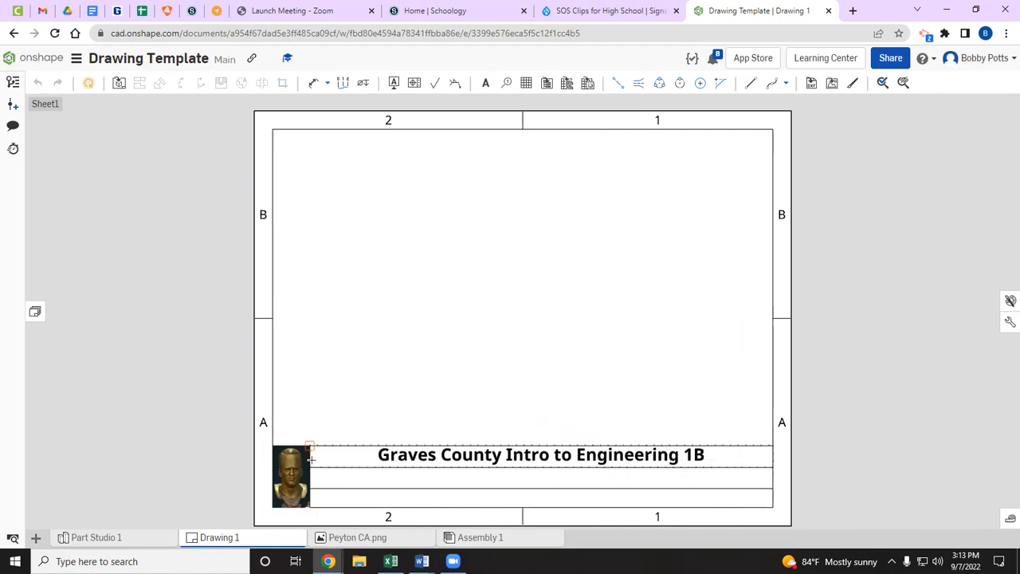
{"action": "left_click", "coordinate": [536, 436]}
Step: Add a 0.15-high note reading "Name:" with the Drawing drawn by property and fit it into the middle row beside the image
{"action": "key", "text": "alt+Tab"}
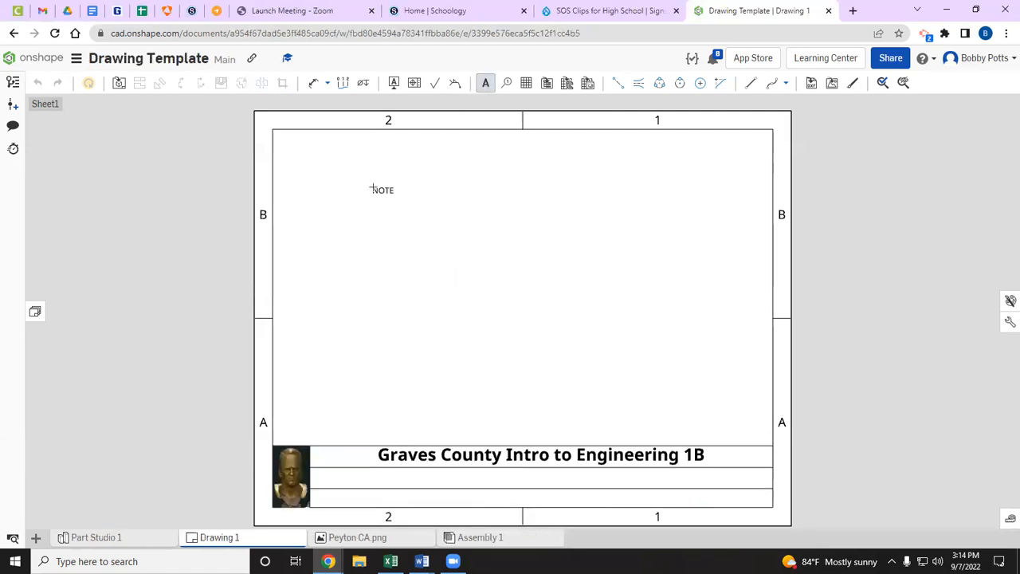
{"action": "left_click", "coordinate": [375, 190]}
{"action": "left_click", "coordinate": [558, 243]}
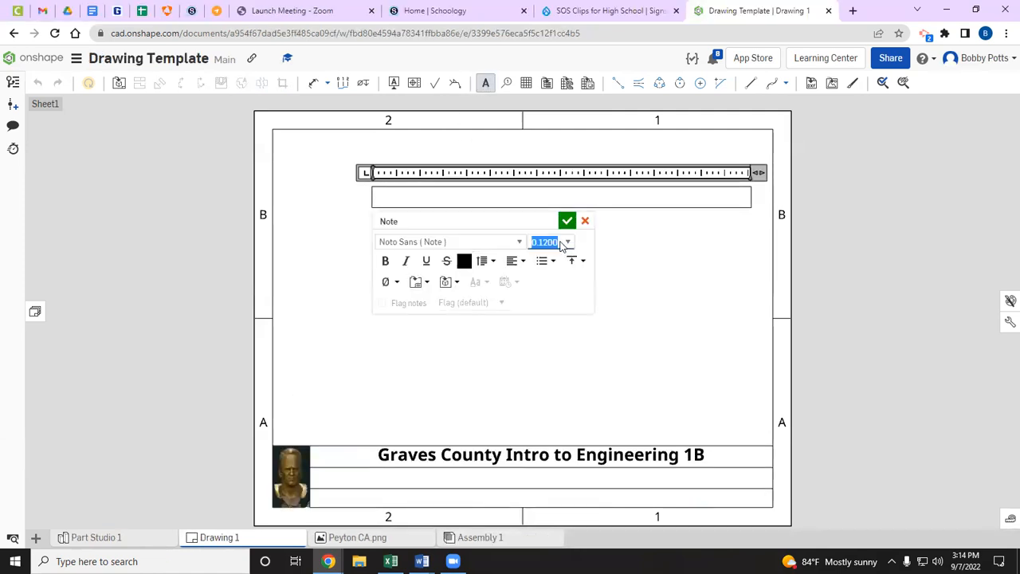
{"action": "type", "text": "0.15"}
{"action": "key", "text": "Return"}
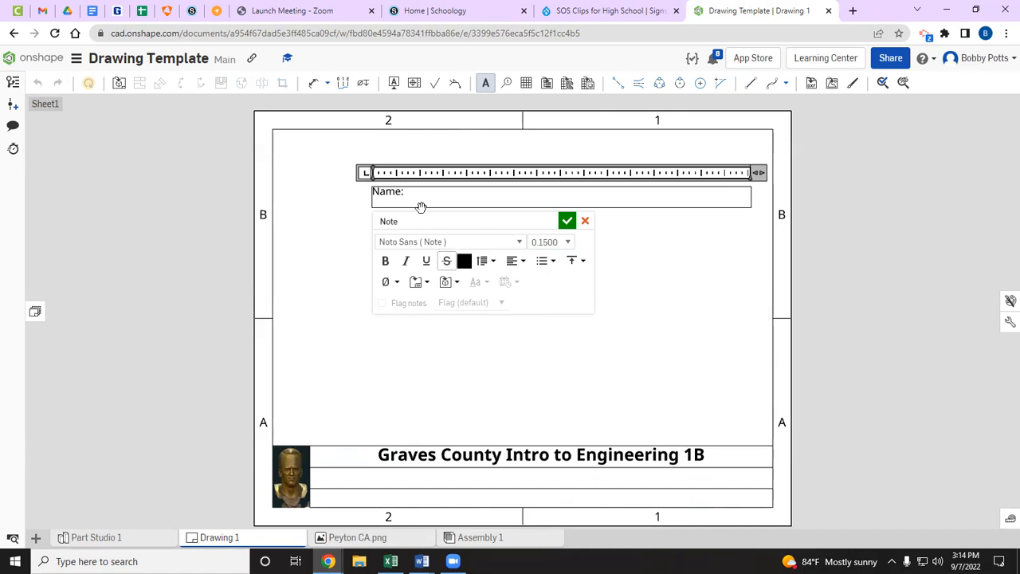
{"action": "left_click", "coordinate": [427, 283]}
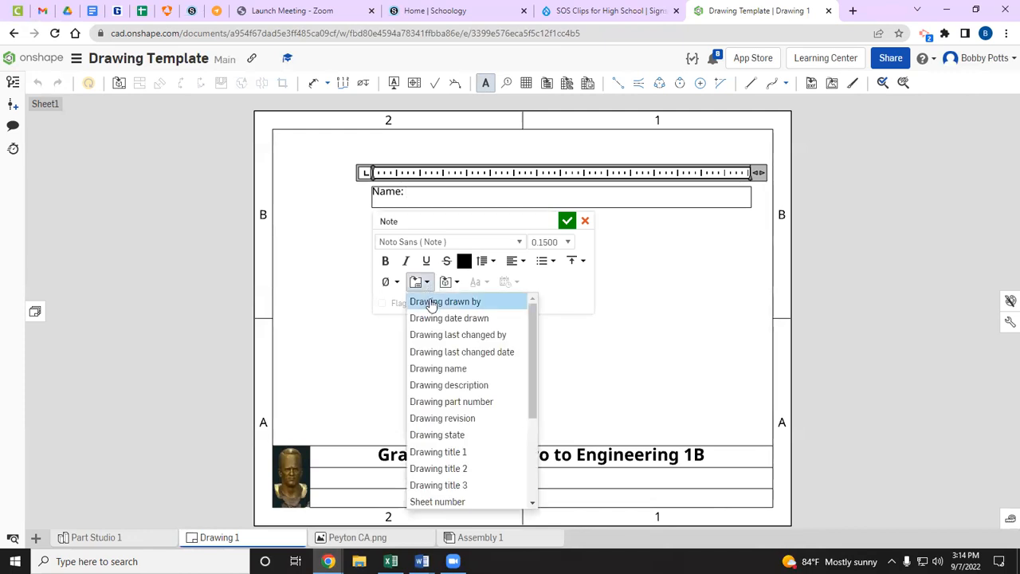
{"action": "left_click", "coordinate": [431, 302]}
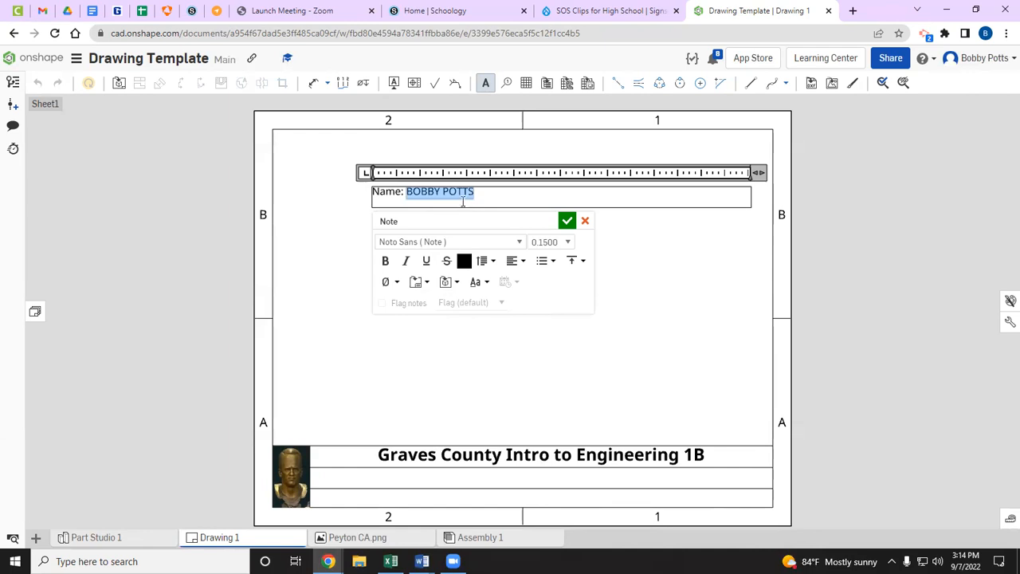
{"action": "left_click", "coordinate": [565, 222]}
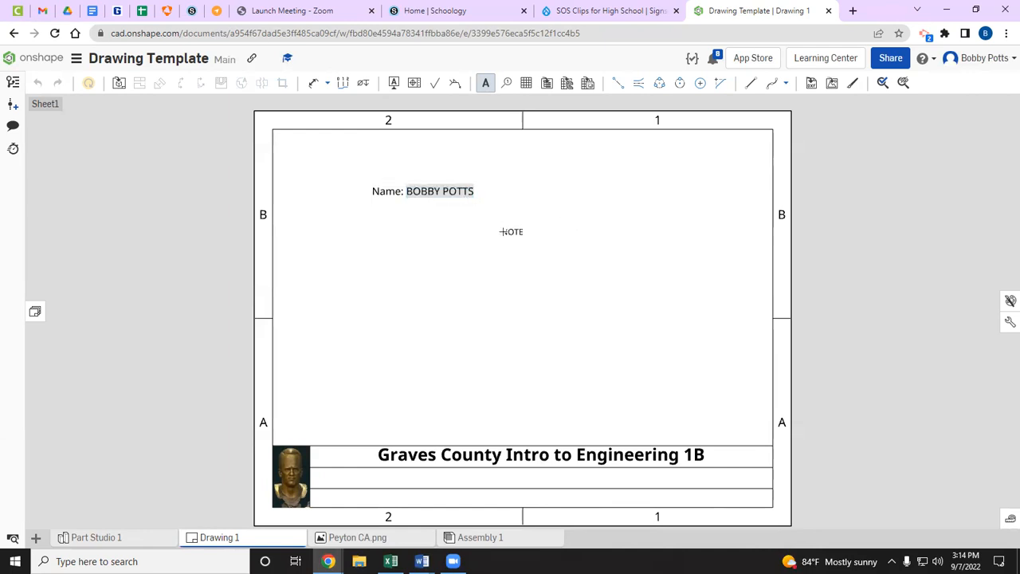
{"action": "key", "text": "Escape"}
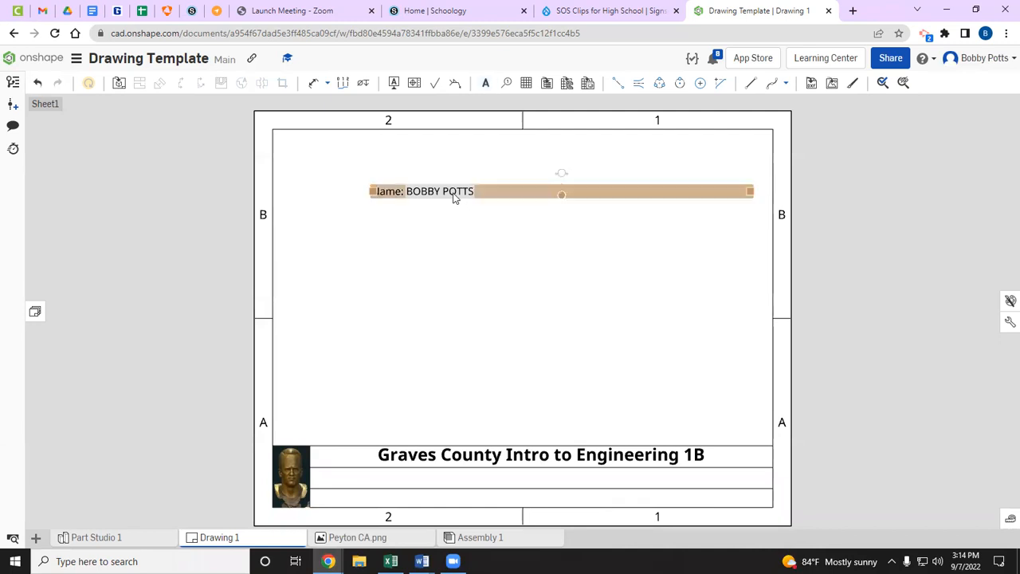
{"action": "left_click_drag", "start_coordinate": [454, 196], "coordinate": [391, 481]}
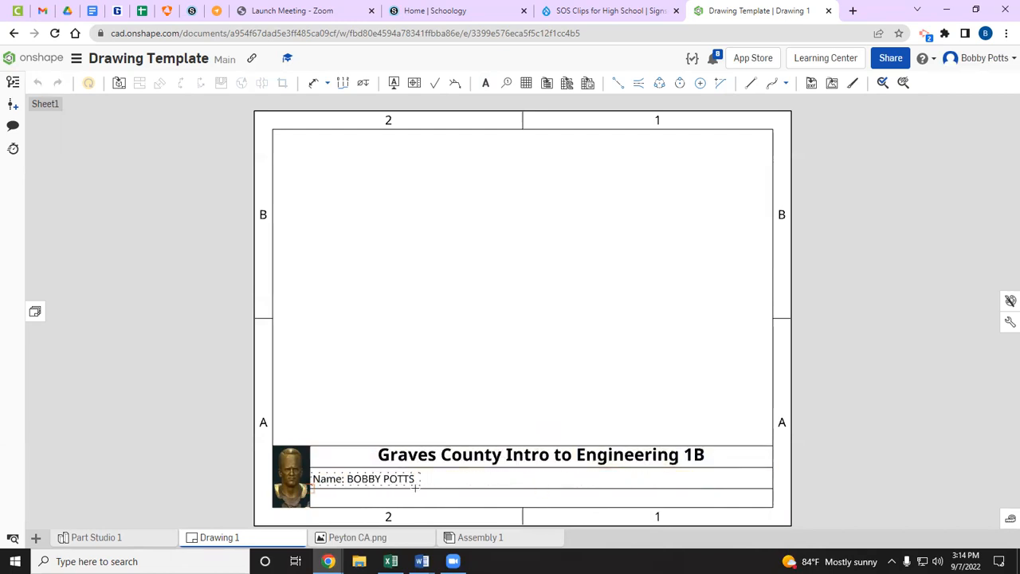
{"action": "left_click_drag", "start_coordinate": [415, 488], "coordinate": [416, 488]}
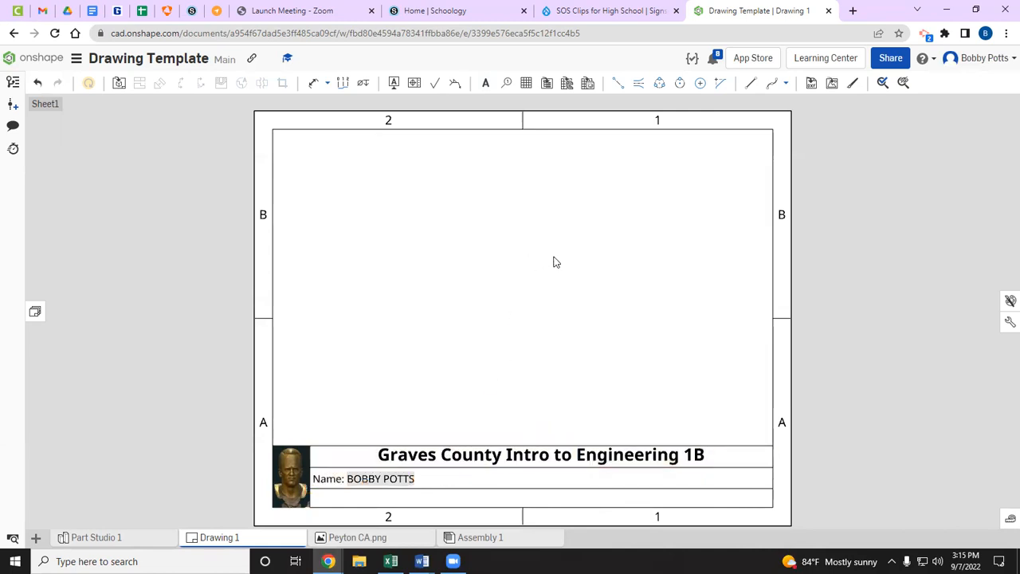
Step: Place a 0.15-high note on the sheet reading "Date:" followed by the Drawing date drawn property
{"action": "left_click", "coordinate": [484, 84]}
{"action": "left_click", "coordinate": [376, 230]}
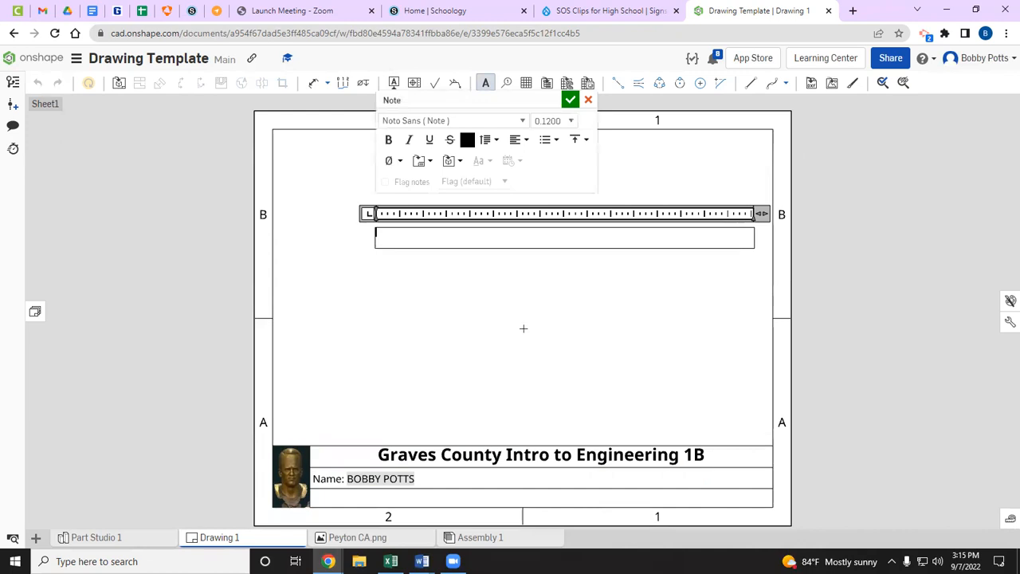
{"action": "left_click", "coordinate": [570, 121]}
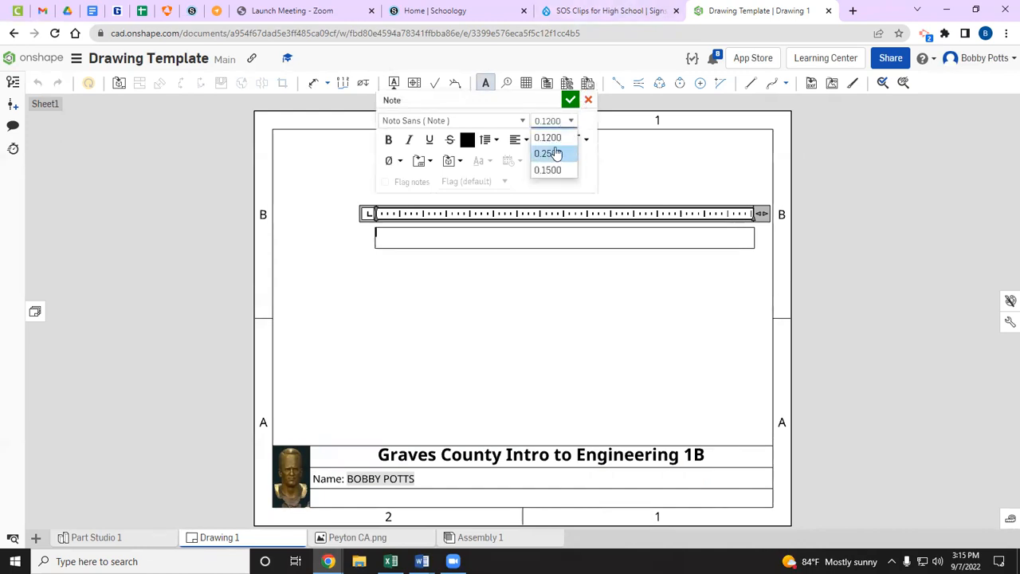
{"action": "left_click", "coordinate": [550, 169]}
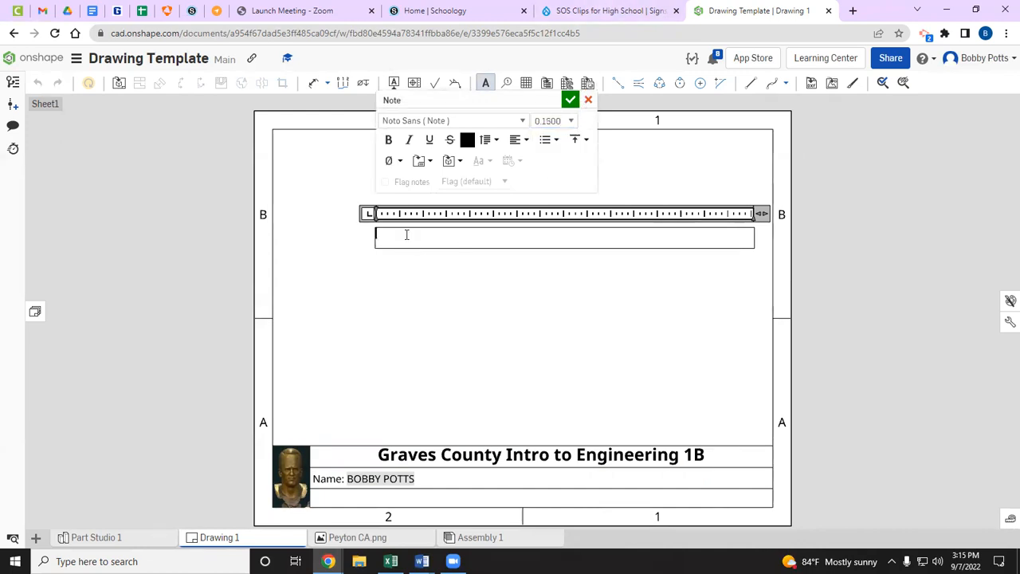
{"action": "type", "text": "Date:"}
{"action": "left_click", "coordinate": [432, 163]}
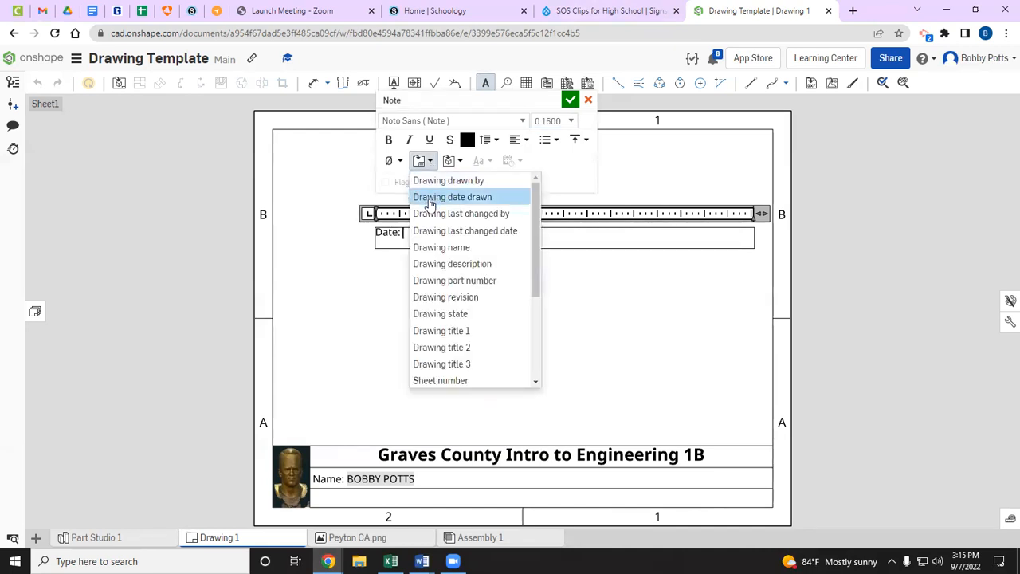
{"action": "left_click", "coordinate": [459, 198]}
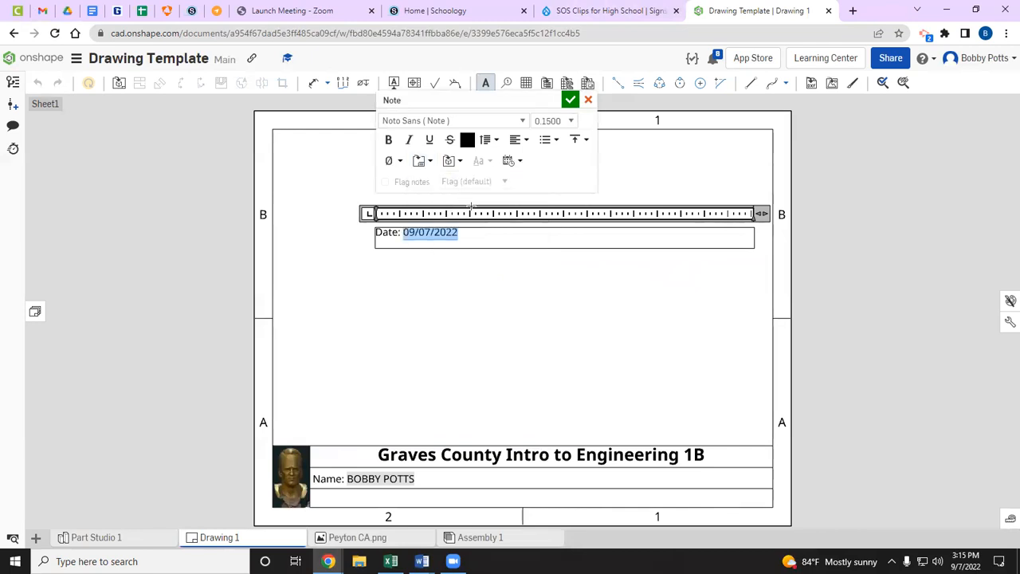
Step: Narrow the Date note to fit its text and move it into the bottom title block row beside the image
{"action": "left_click_drag", "start_coordinate": [759, 214], "coordinate": [459, 220]}
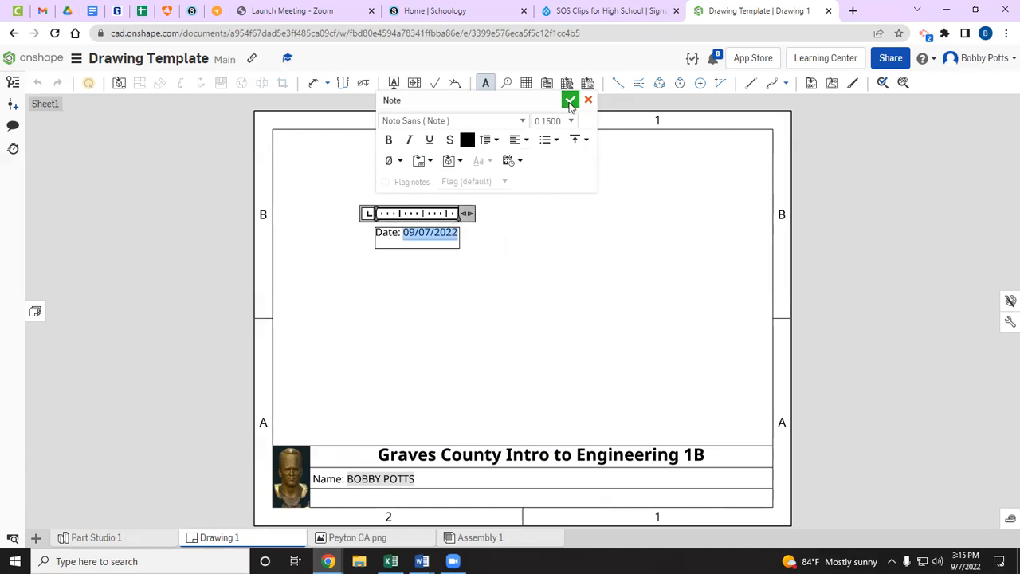
{"action": "left_click_drag", "start_coordinate": [476, 212], "coordinate": [488, 213]}
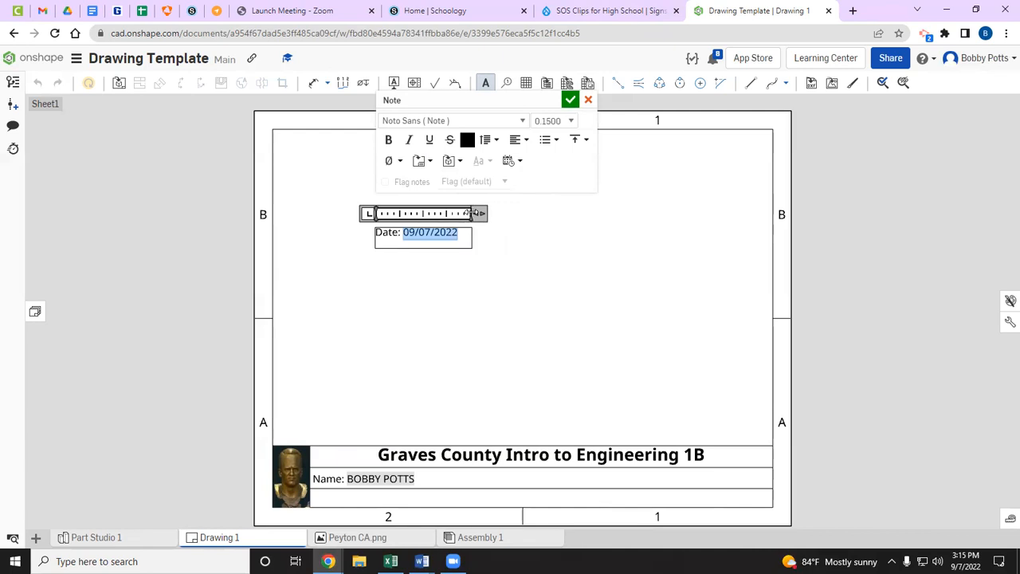
{"action": "left_click", "coordinate": [569, 99]}
{"action": "key", "text": "Escape"}
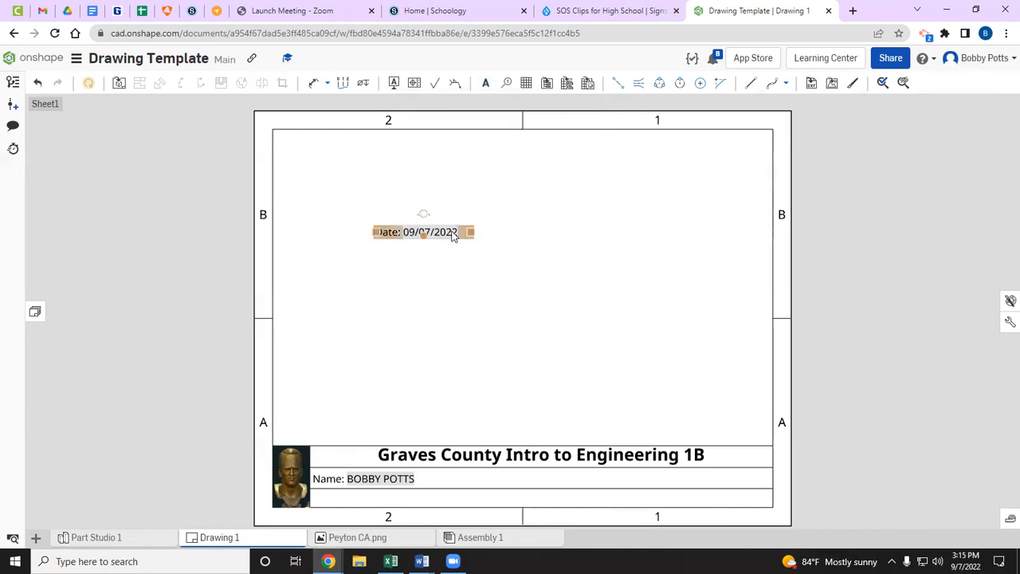
{"action": "left_click_drag", "start_coordinate": [438, 240], "coordinate": [380, 500]}
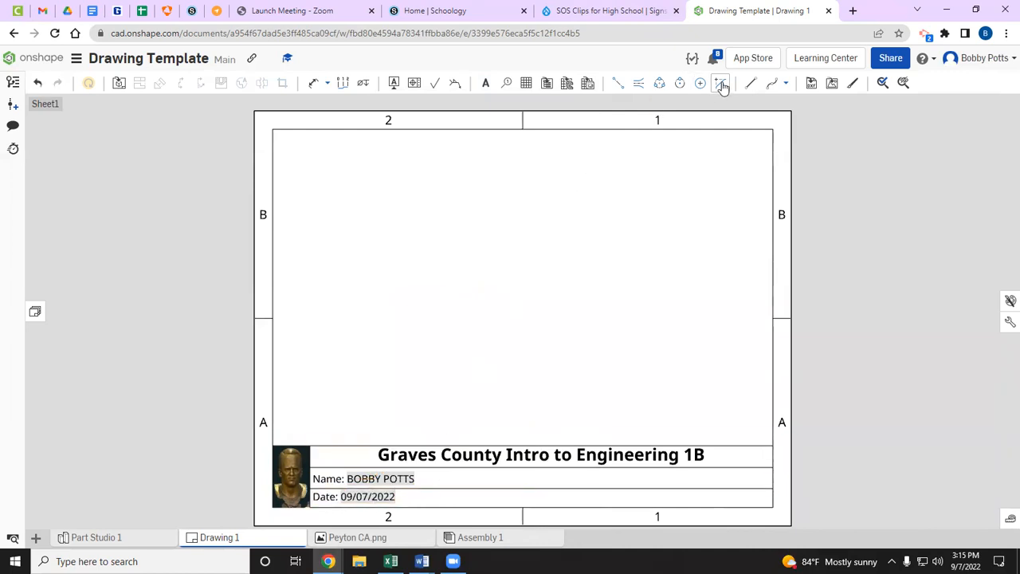
Step: Draw a vertical line just right of the Name and Date notes, spanning the middle and bottom rows of the title block
{"action": "left_click", "coordinate": [751, 83]}
{"action": "left_click", "coordinate": [417, 506]}
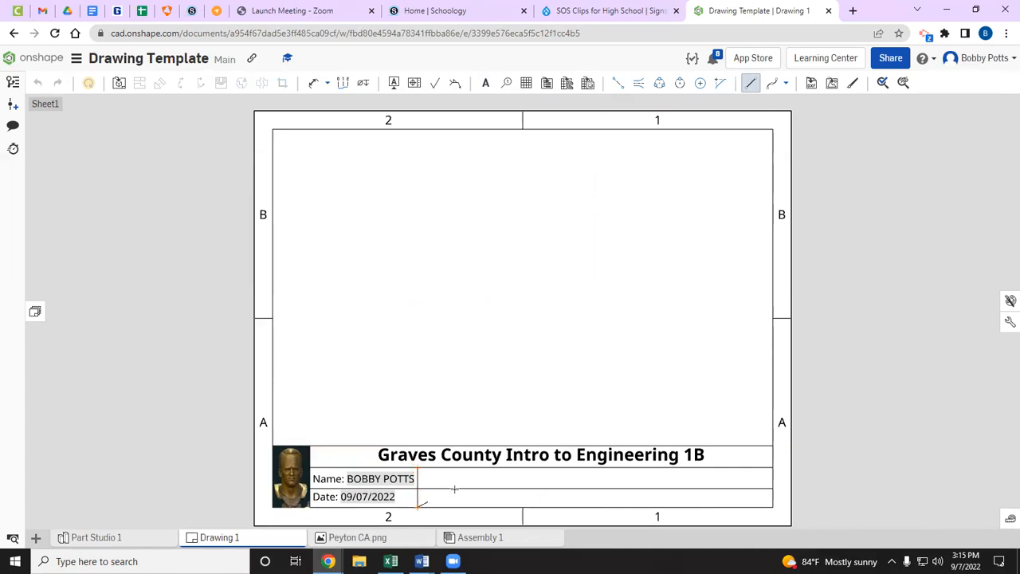
{"action": "key", "text": "Escape"}
Step: Place a 0.15-high note on the sheet reading "Scale:" followed by the Sheet scale property
{"action": "key", "text": "alt+Tab"}
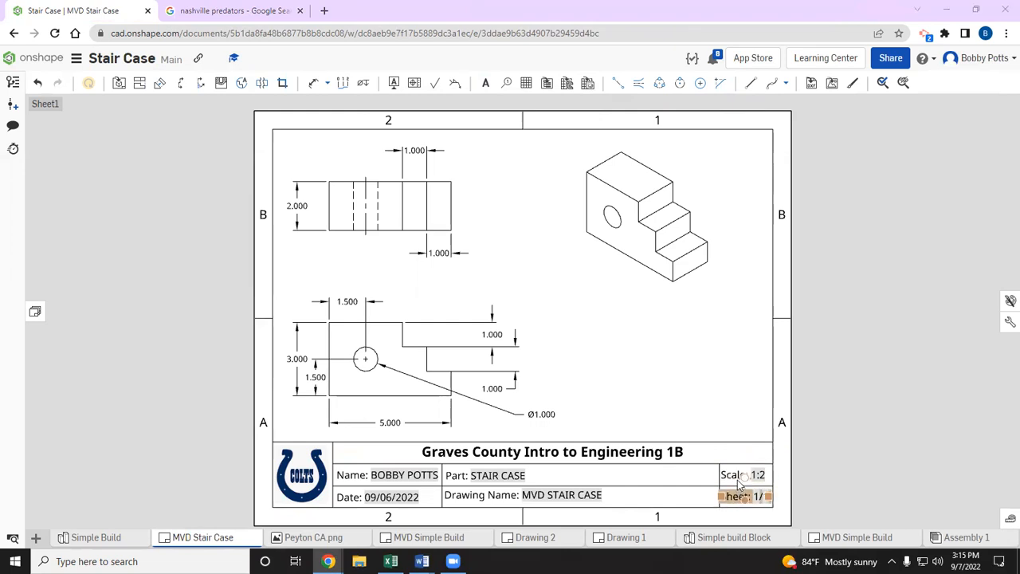
{"action": "key", "text": "alt+Tab"}
{"action": "left_click", "coordinate": [486, 83]}
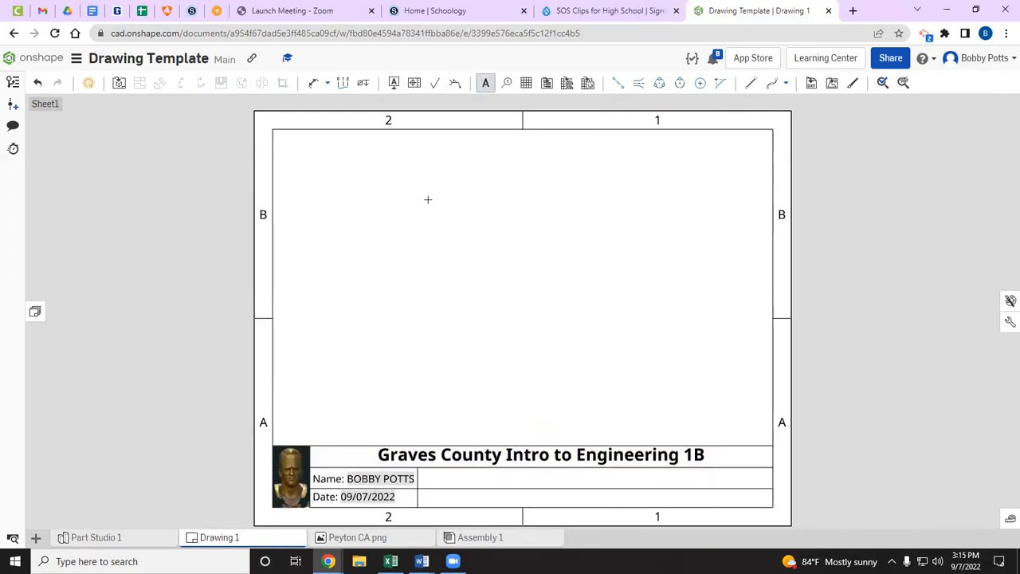
{"action": "left_click", "coordinate": [426, 202]}
{"action": "type", "text": "S"}
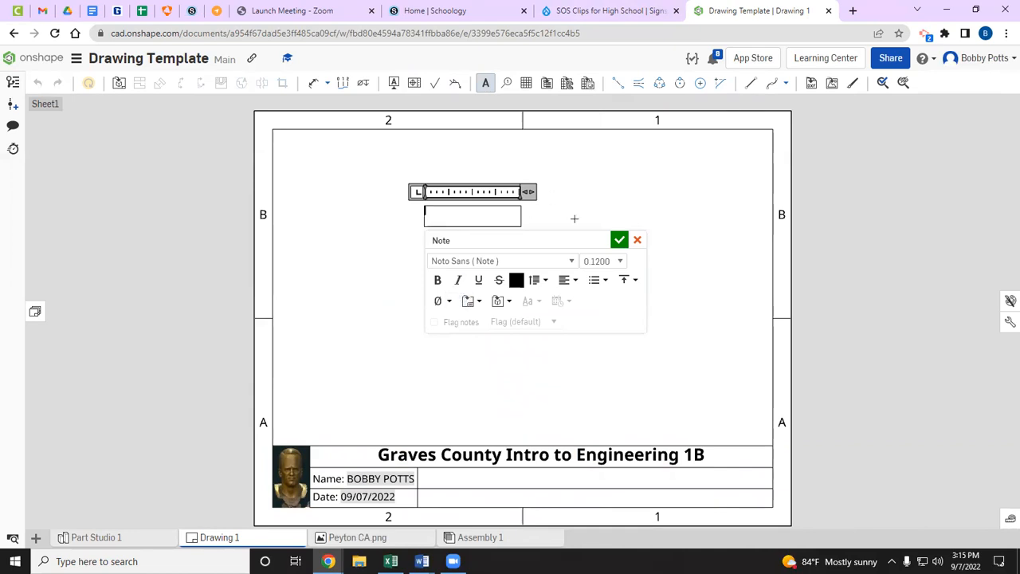
{"action": "left_click", "coordinate": [620, 263]}
{"action": "left_click", "coordinate": [599, 310]}
{"action": "type", "text": "Scale:"}
{"action": "left_click", "coordinate": [478, 303]}
{"action": "scroll", "coordinate": [519, 405], "scroll_direction": "down", "scroll_amount": 2}
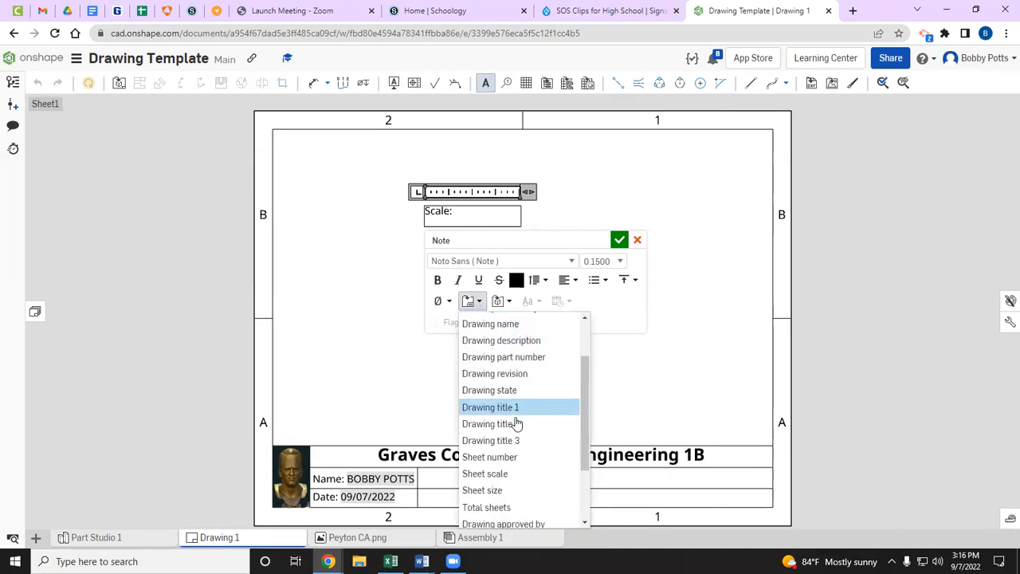
{"action": "left_click", "coordinate": [492, 478]}
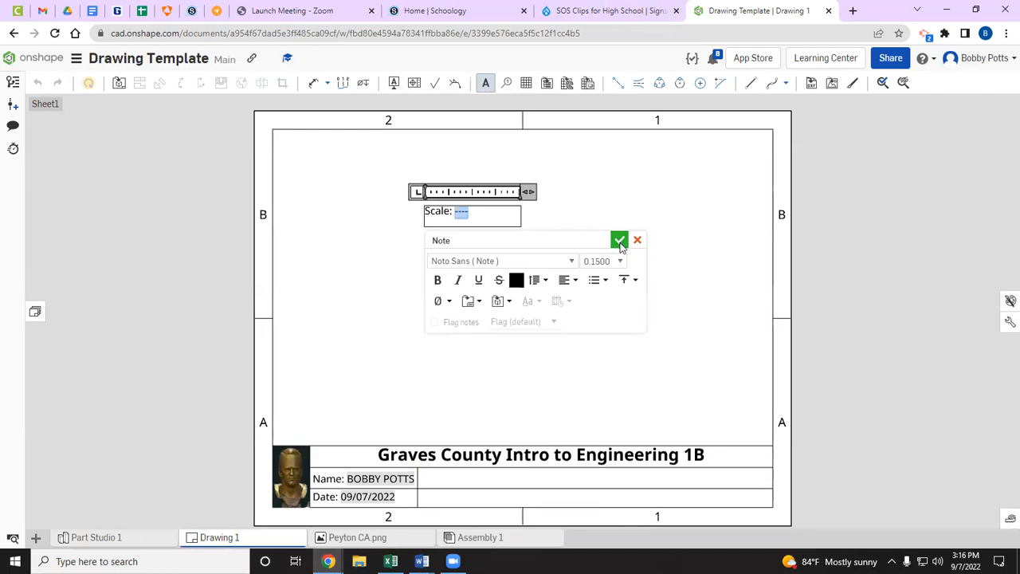
Step: Narrow the Scale note to fit its text and move it to the right end of the title block's middle row
{"action": "left_click_drag", "start_coordinate": [527, 192], "coordinate": [481, 196]}
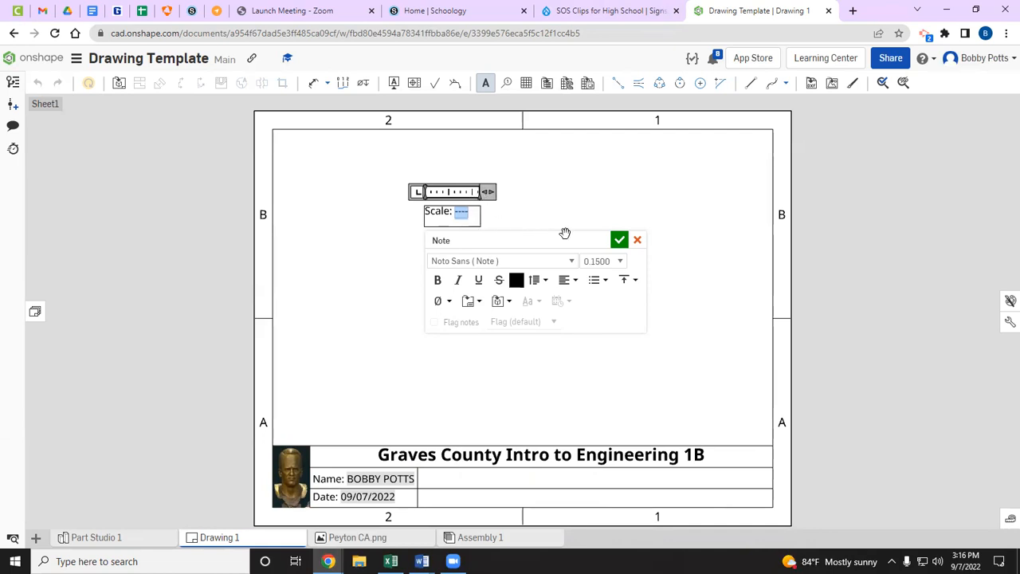
{"action": "left_click", "coordinate": [620, 240]}
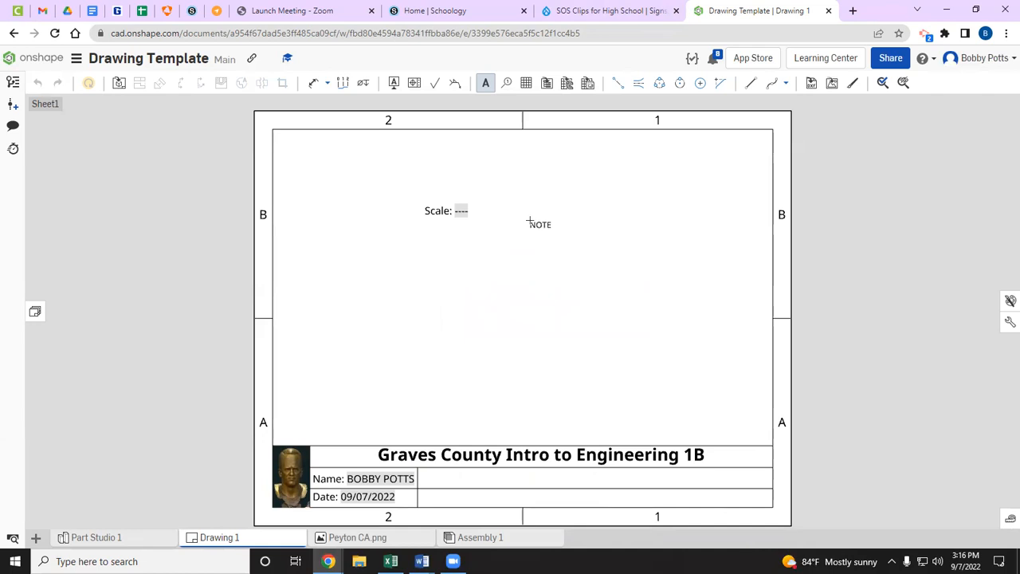
{"action": "key", "text": "Escape"}
{"action": "left_click_drag", "start_coordinate": [444, 212], "coordinate": [729, 476]}
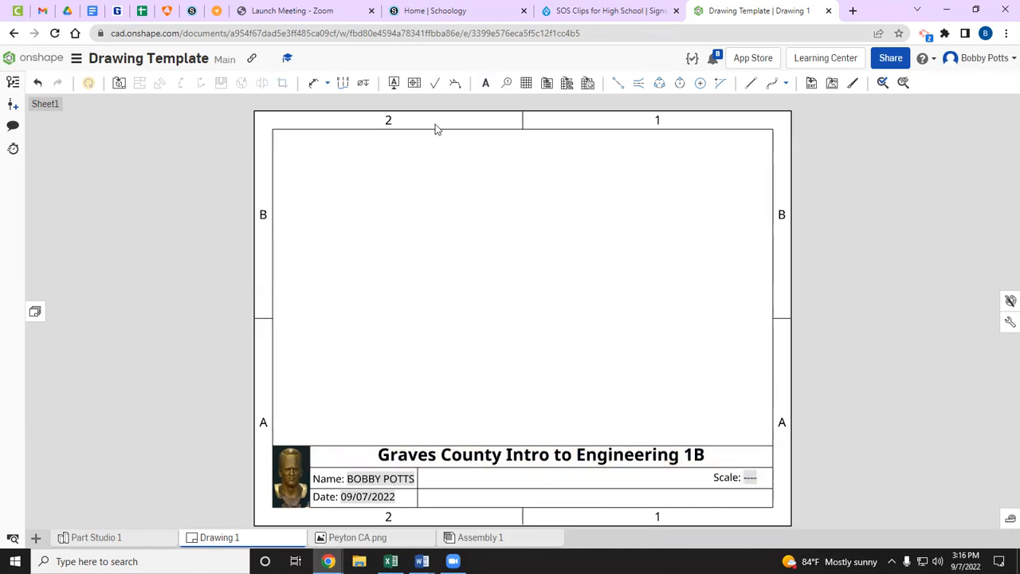
Step: Place a 0.15-high note reading "Sheet:" followed by the Sheet number property, a slash and the Total sheets property
{"action": "left_click", "coordinate": [485, 83]}
{"action": "left_click", "coordinate": [395, 229]}
{"action": "left_click", "coordinate": [588, 123]}
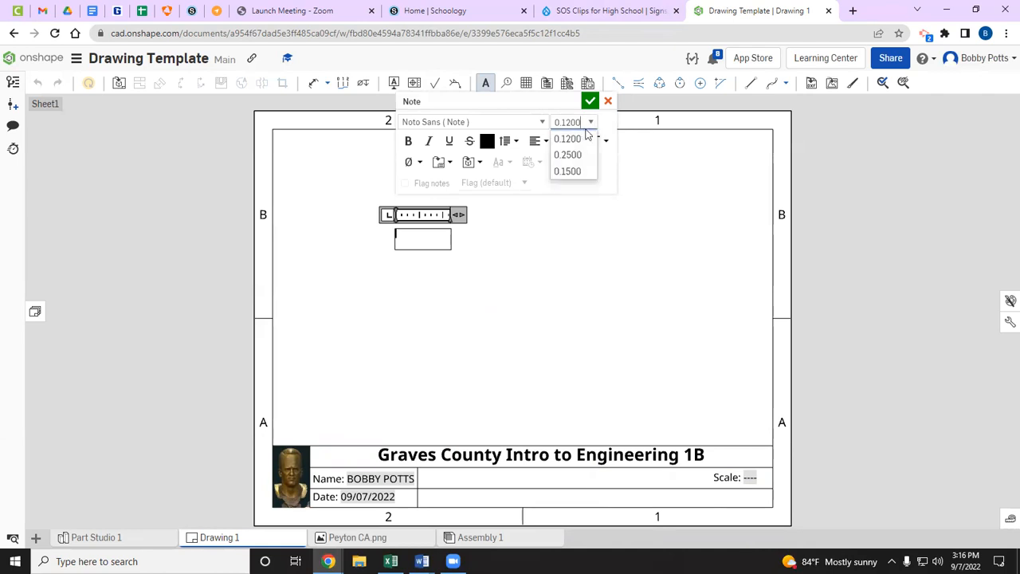
{"action": "left_click", "coordinate": [568, 172]}
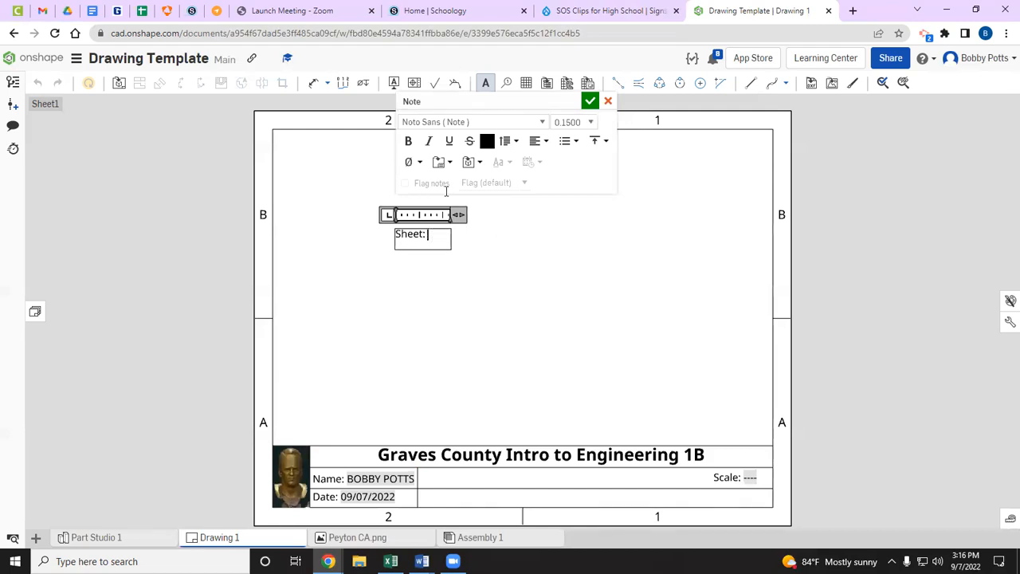
{"action": "left_click", "coordinate": [449, 163]}
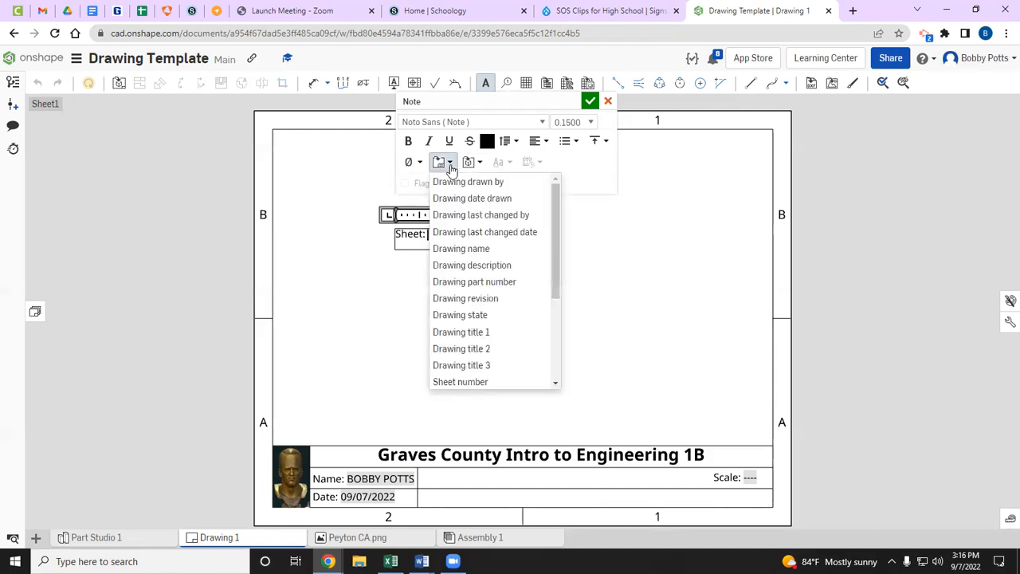
{"action": "left_click", "coordinate": [485, 382]}
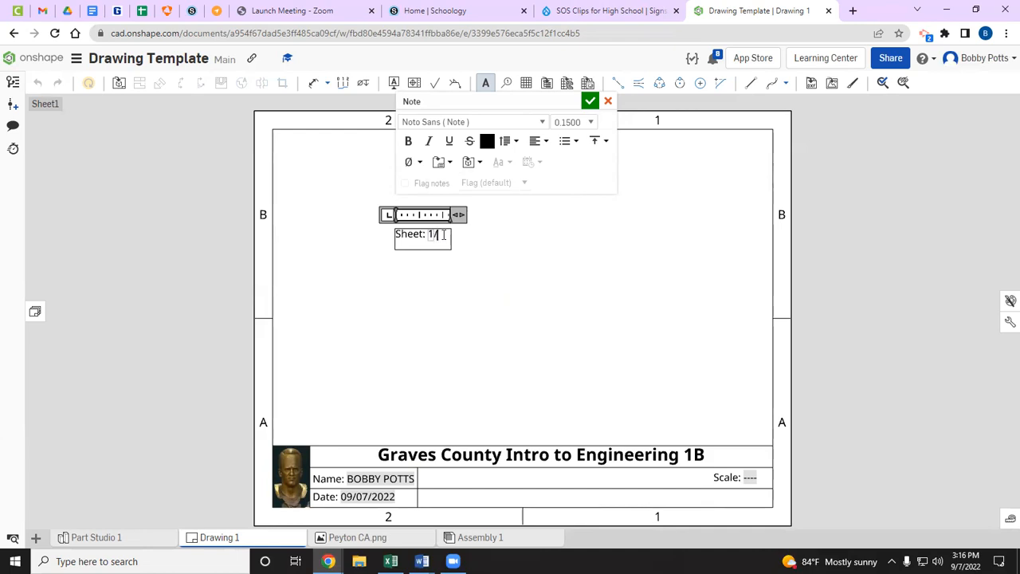
{"action": "left_click", "coordinate": [439, 162]}
{"action": "scroll", "coordinate": [474, 367], "scroll_direction": "down", "scroll_amount": 2}
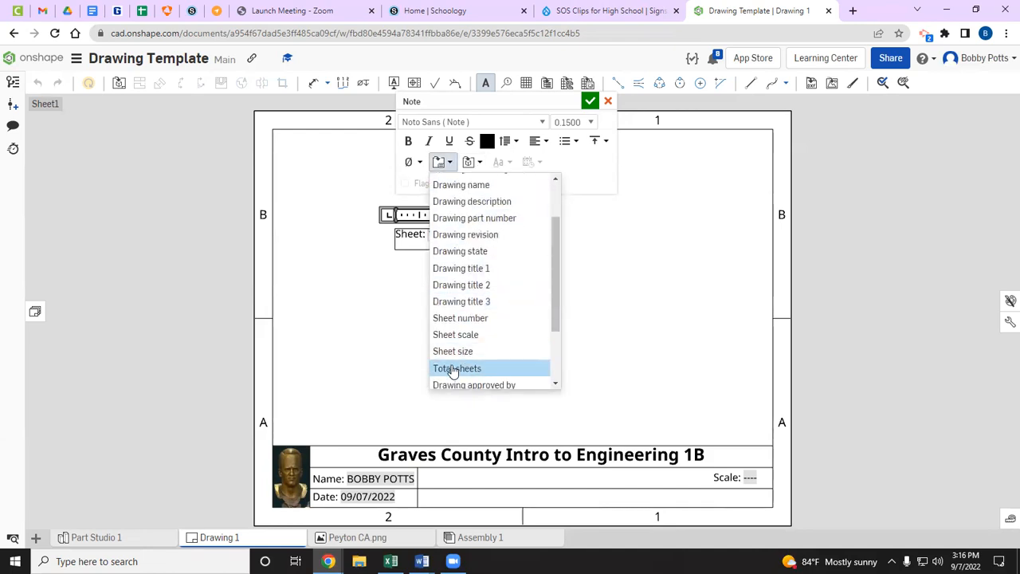
{"action": "left_click", "coordinate": [454, 368]}
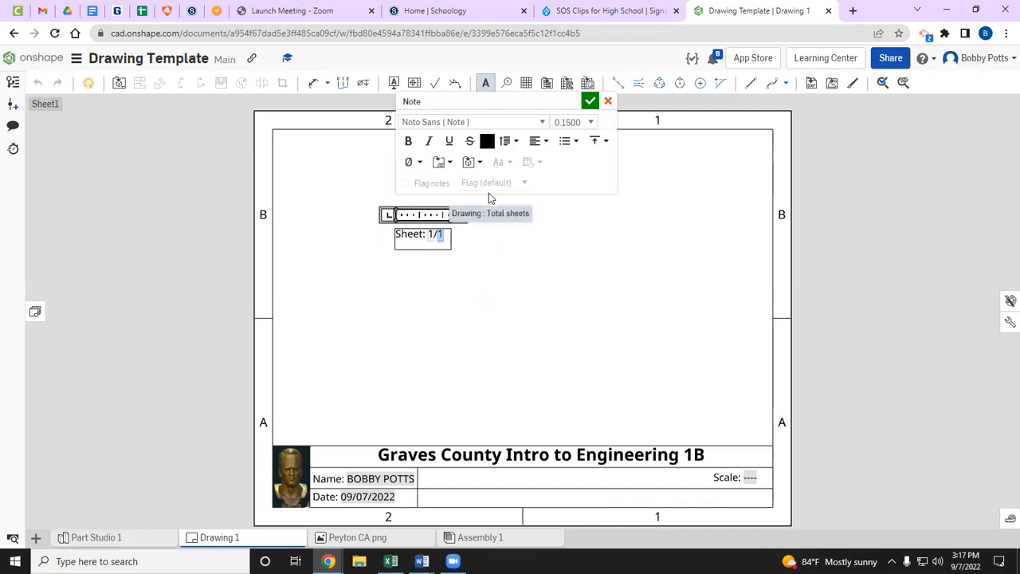
{"action": "left_click", "coordinate": [589, 101]}
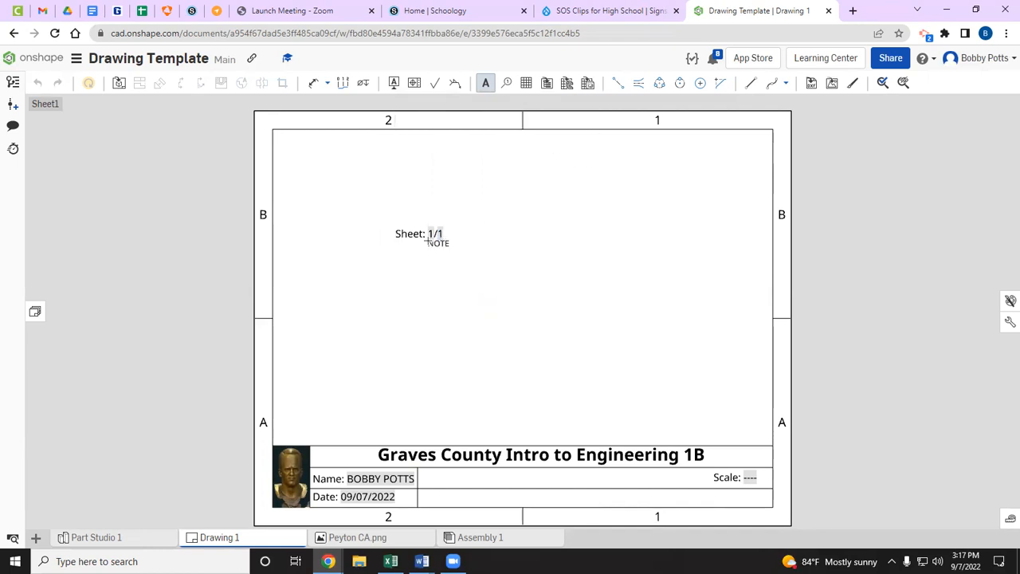
Step: Move the Sheet note to the right end of the title block's bottom row and align the Scale note above it
{"action": "key", "text": "Escape"}
{"action": "left_click", "coordinate": [434, 238]}
{"action": "left_click_drag", "start_coordinate": [417, 238], "coordinate": [734, 501]}
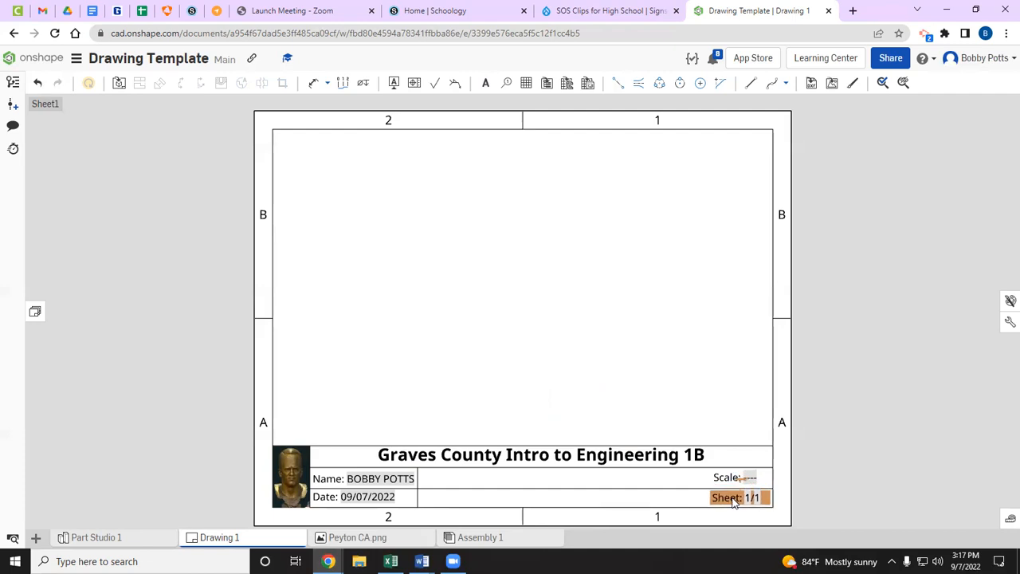
{"action": "key", "text": "Escape"}
{"action": "left_click", "coordinate": [741, 477]}
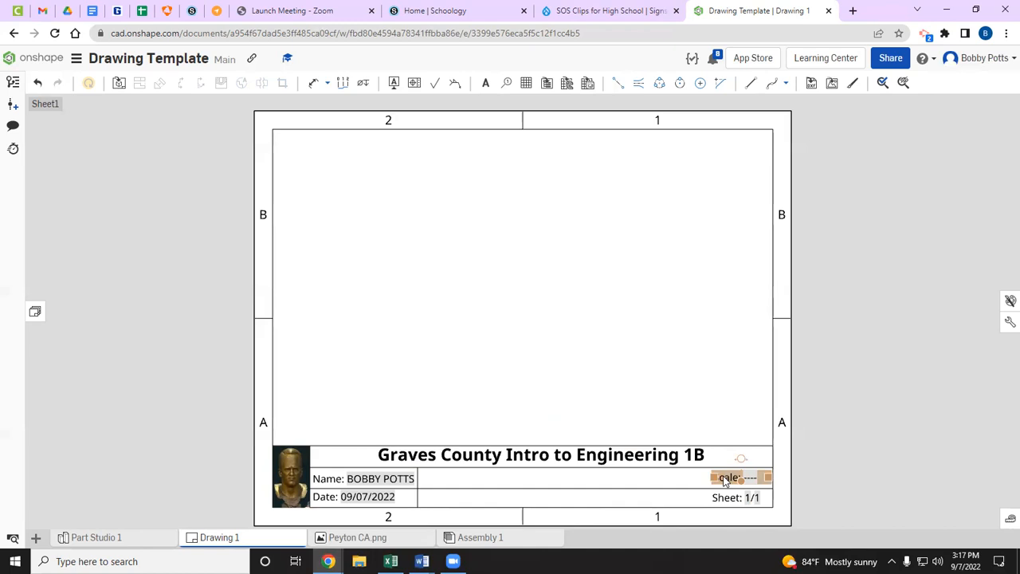
{"action": "left_click_drag", "start_coordinate": [723, 476], "coordinate": [722, 477]}
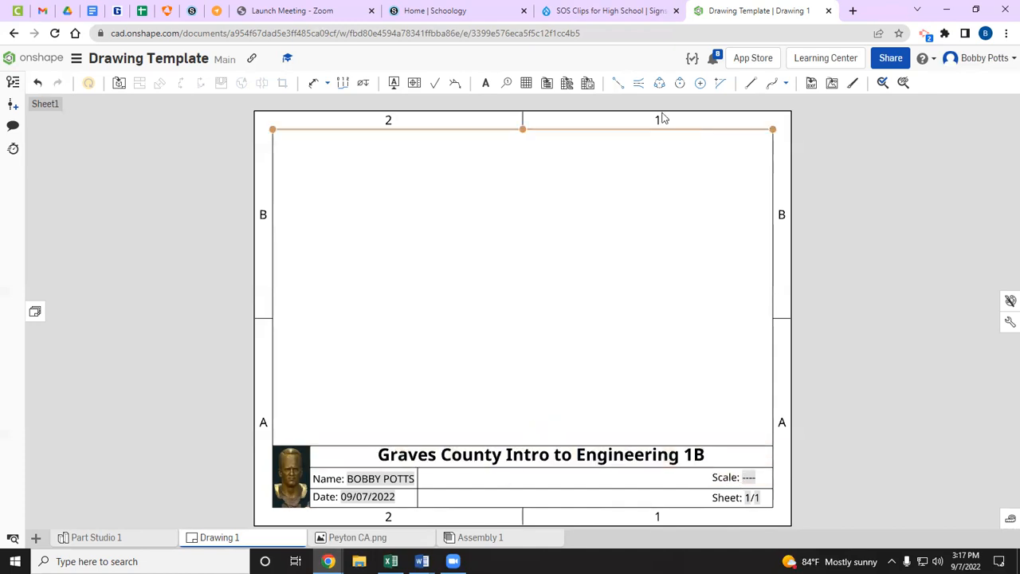
Step: Draw a vertical line just left of the Scale and Sheet notes, spanning the middle and bottom title block rows
{"action": "left_click", "coordinate": [750, 83]}
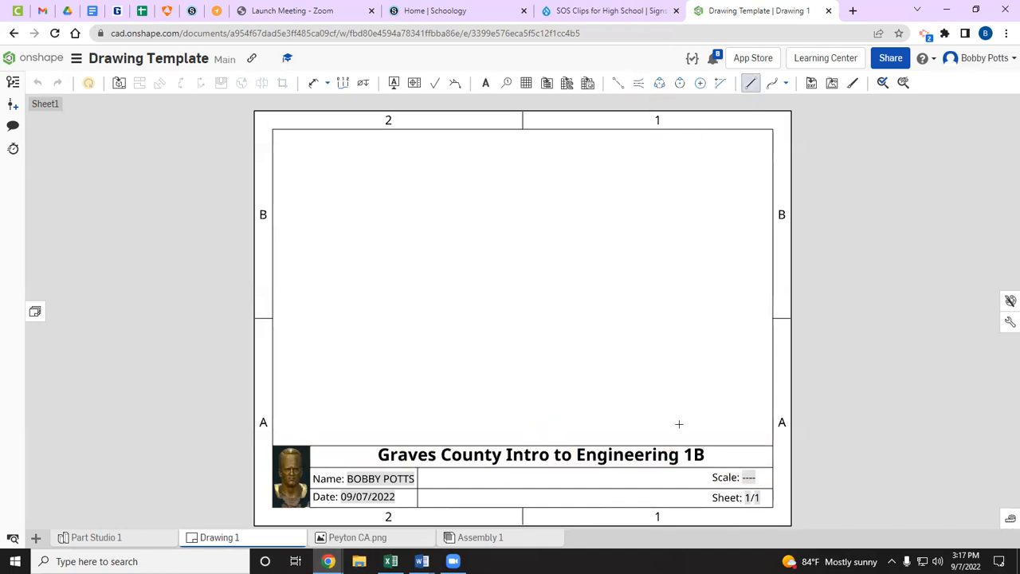
{"action": "left_click", "coordinate": [708, 468]}
{"action": "key", "text": "Escape"}
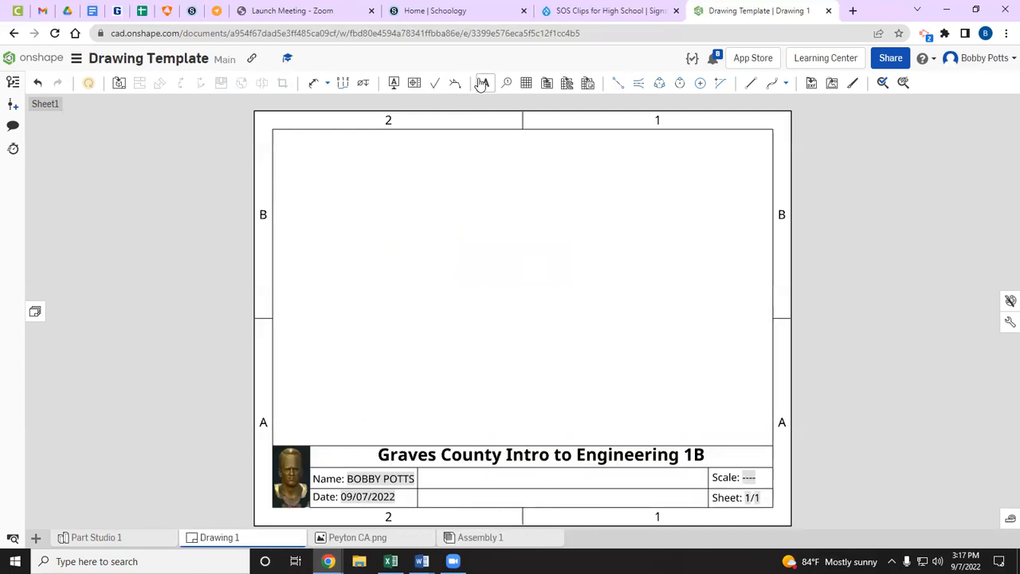
Step: Add a 0.15-high note reading "Part:" with a linked property and move it into the middle row beside the Name note
{"action": "left_click", "coordinate": [485, 82]}
{"action": "left_click", "coordinate": [390, 238]}
{"action": "left_click", "coordinate": [587, 130]}
{"action": "left_click", "coordinate": [572, 177]}
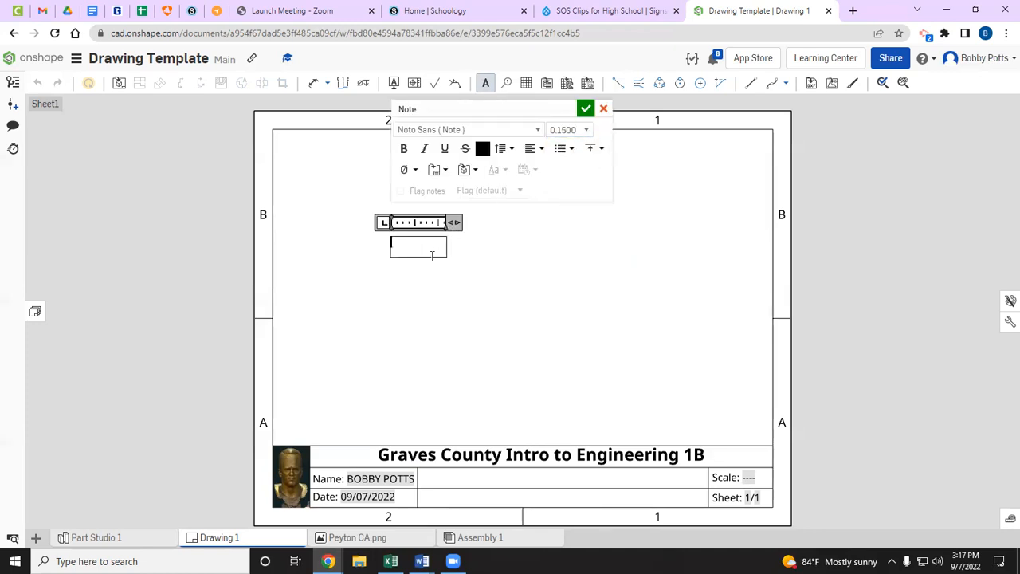
{"action": "left_click", "coordinate": [476, 172]}
{"action": "left_click", "coordinate": [89, 540]}
{"action": "left_click", "coordinate": [586, 109]}
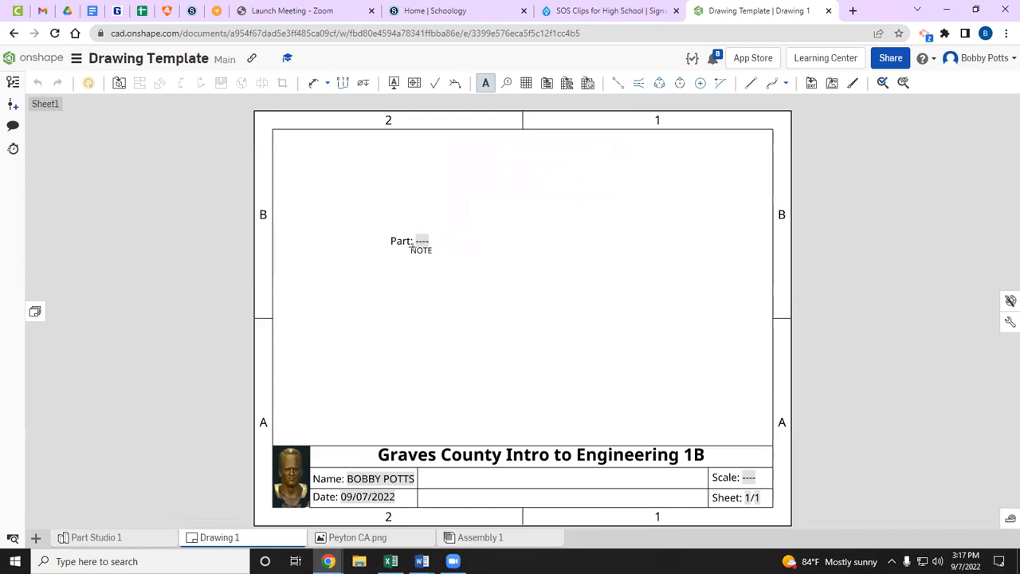
{"action": "key", "text": "Escape"}
{"action": "left_click_drag", "start_coordinate": [415, 242], "coordinate": [444, 484]}
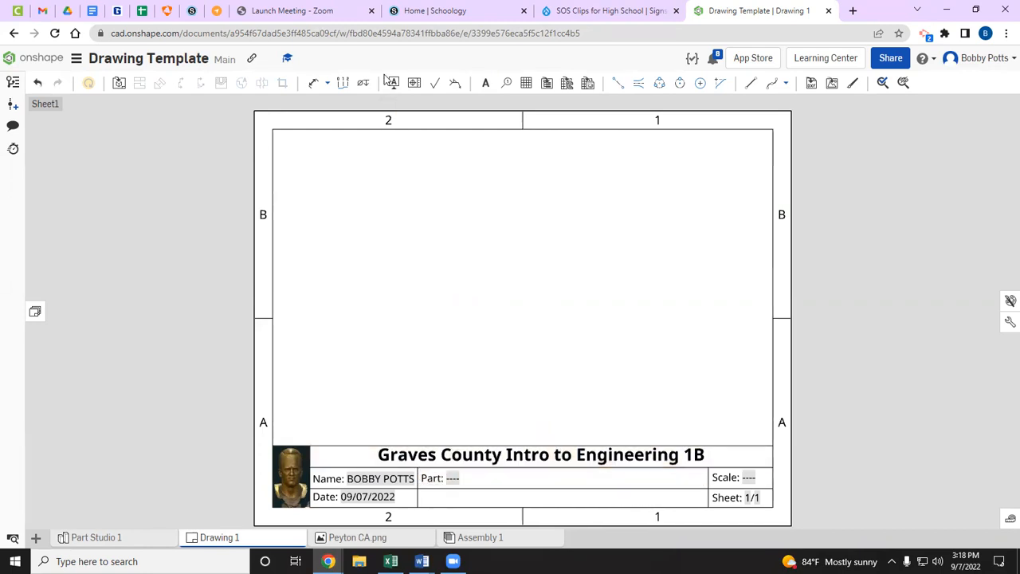
Step: Place a 0.15-high note on the sheet reading "Drawing Name:" followed by the Drawing name property
{"action": "left_click", "coordinate": [487, 85]}
{"action": "left_click", "coordinate": [380, 231]}
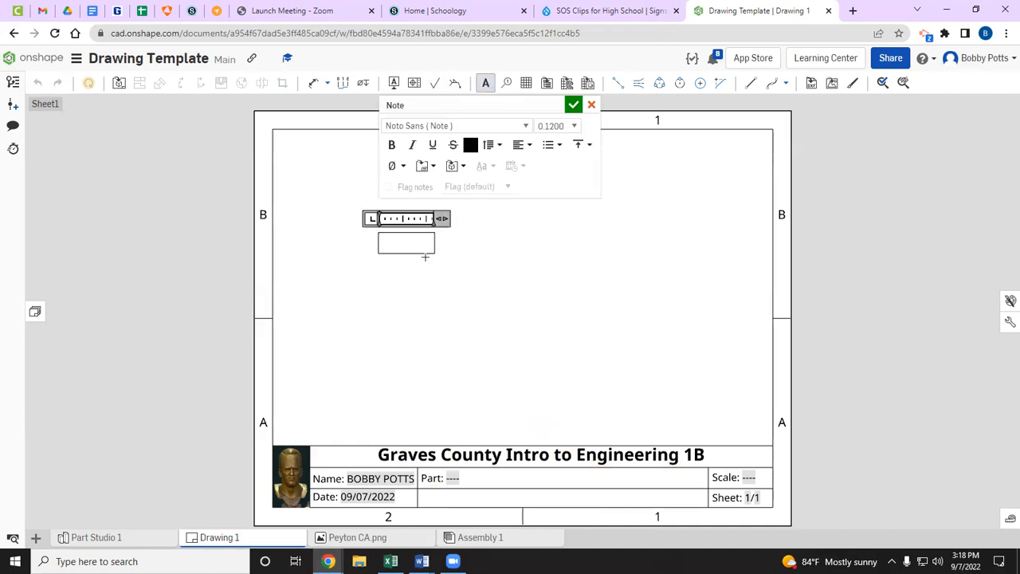
{"action": "left_click", "coordinate": [574, 126]}
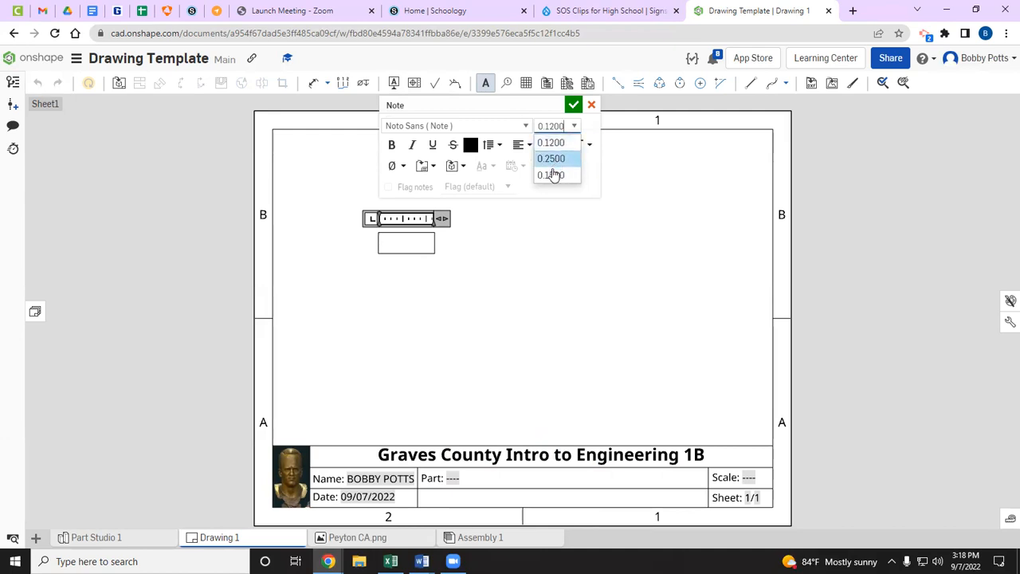
{"action": "left_click", "coordinate": [551, 174]}
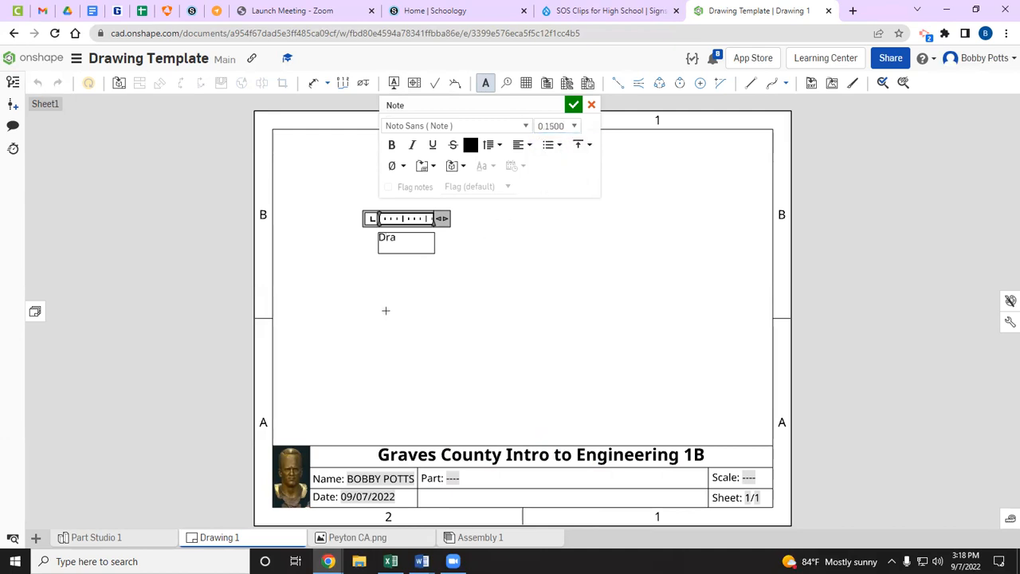
{"action": "type", "text": "Name:"}
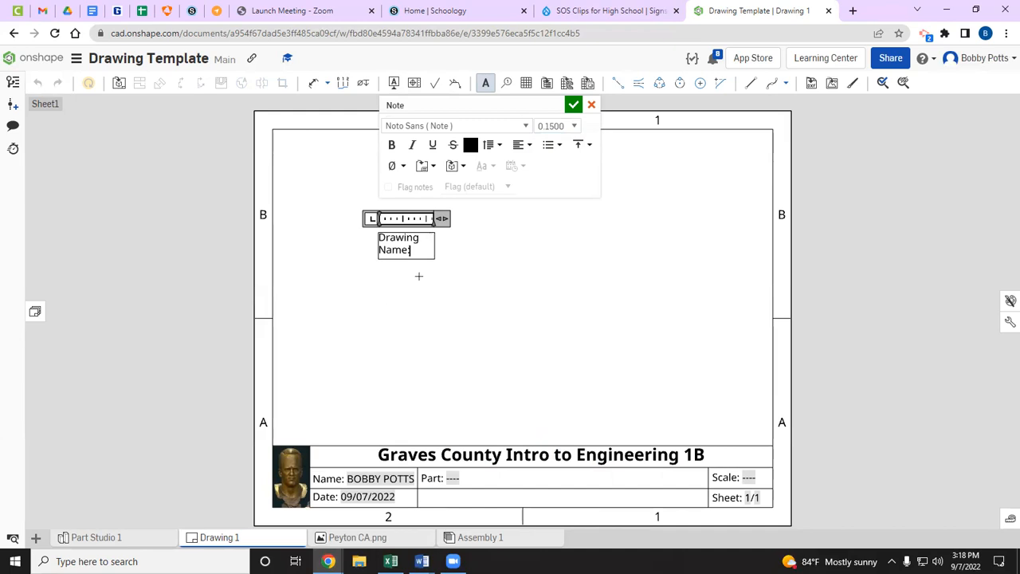
{"action": "left_click", "coordinate": [434, 167]}
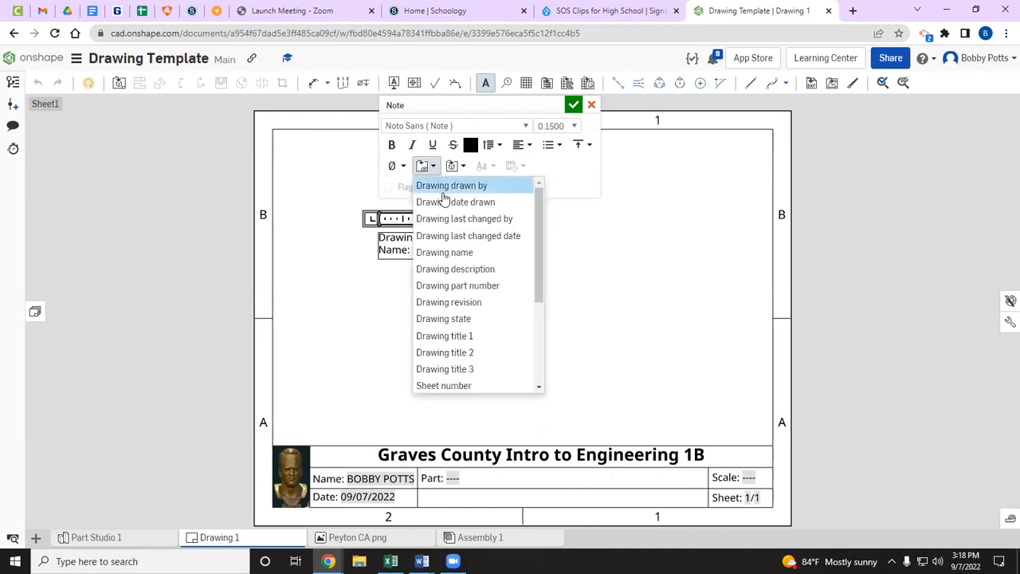
{"action": "left_click", "coordinate": [444, 252]}
Step: Widen the Drawing Name note to fit on one line and move it into the bottom row beside the Date note
{"action": "left_click_drag", "start_coordinate": [442, 219], "coordinate": [548, 218]}
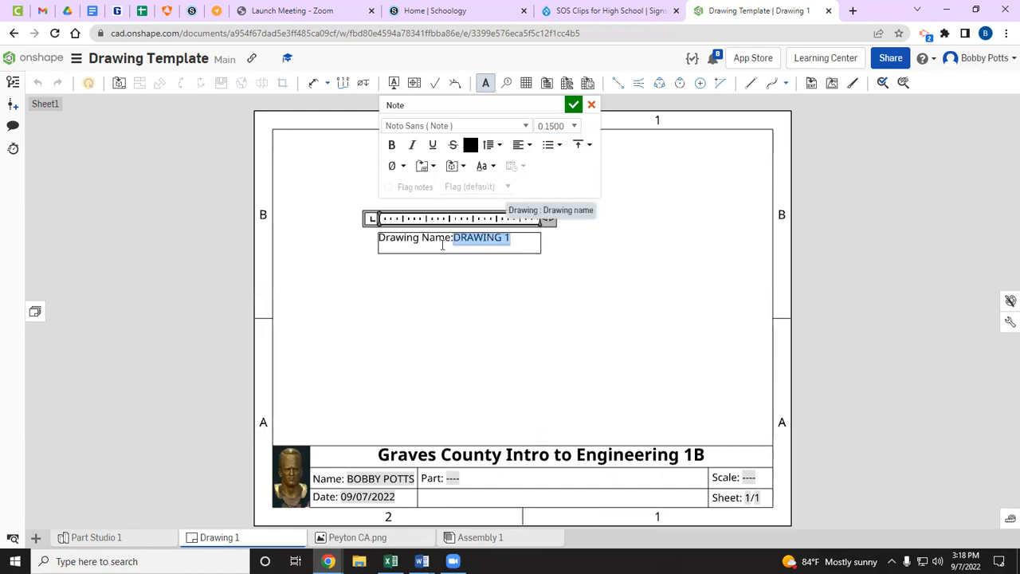
{"action": "left_click", "coordinate": [573, 105]}
{"action": "mouse_move", "coordinate": [455, 230]}
{"action": "left_mouse_down"}
{"action": "mouse_move", "coordinate": [439, 260]}
{"action": "mouse_move", "coordinate": [454, 414]}
{"action": "mouse_move", "coordinate": [486, 501]}
{"action": "left_mouse_up"}
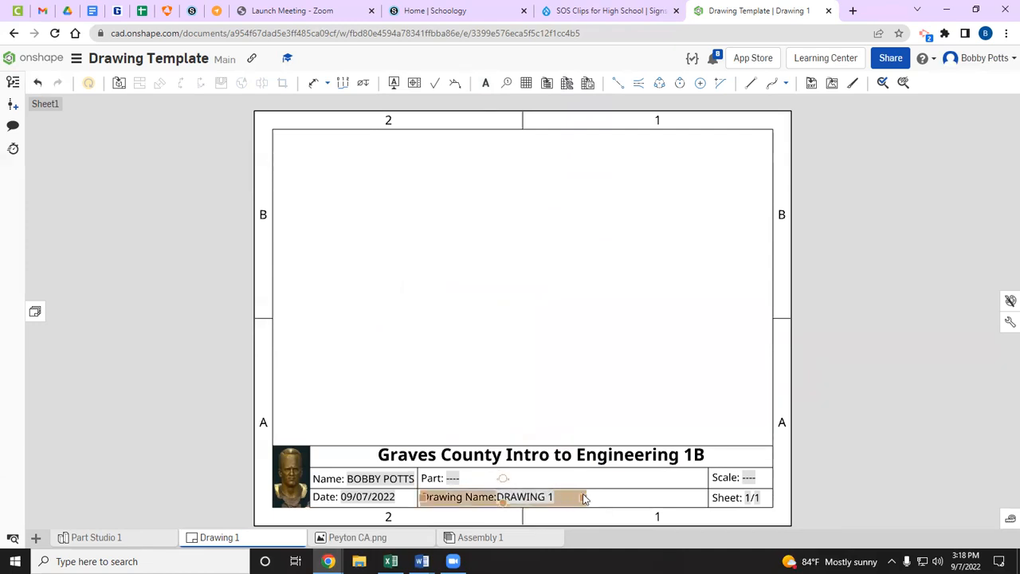
{"action": "mouse_move", "coordinate": [585, 498]}
{"action": "left_mouse_down"}
{"action": "mouse_move", "coordinate": [701, 495]}
{"action": "mouse_move", "coordinate": [649, 495]}
{"action": "left_mouse_up"}
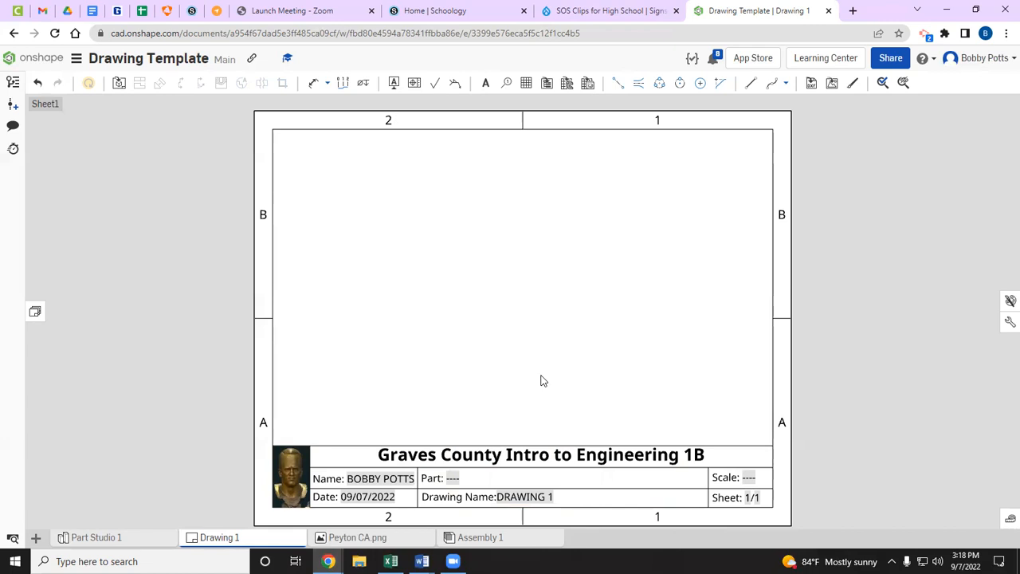
Step: Export the template drawing as a DWT file named "Your Name Drawing Template", set to download
{"action": "mouse_move", "coordinate": [225, 540]}
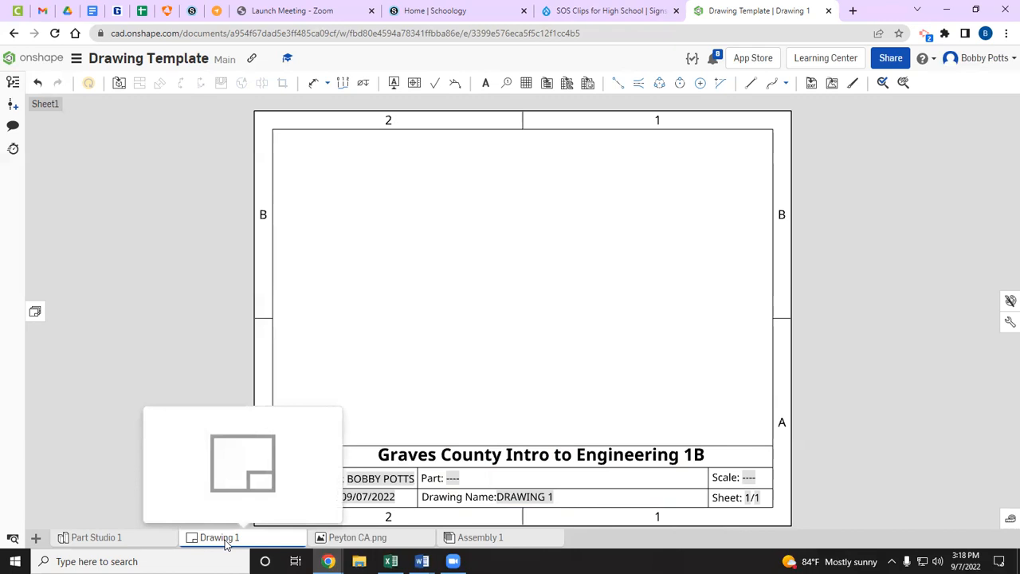
{"action": "right_click", "coordinate": [225, 542]}
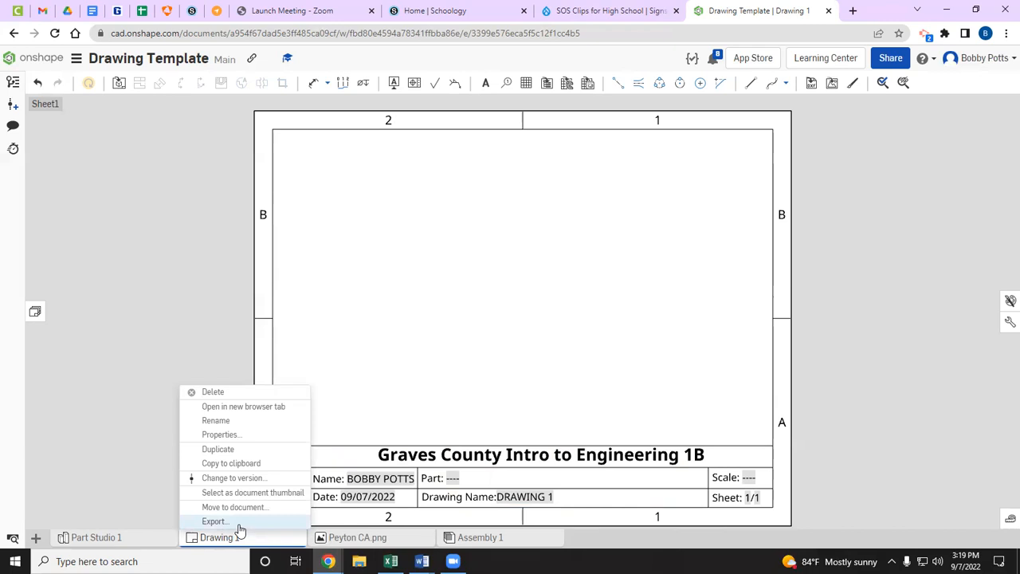
{"action": "left_click", "coordinate": [240, 523]}
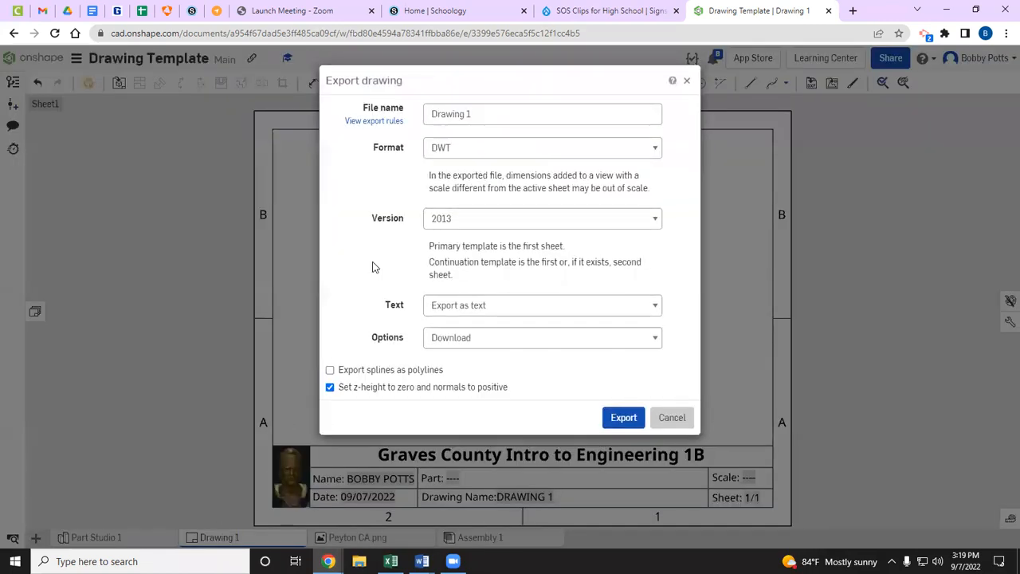
{"action": "left_click_drag", "start_coordinate": [484, 112], "coordinate": [408, 125]}
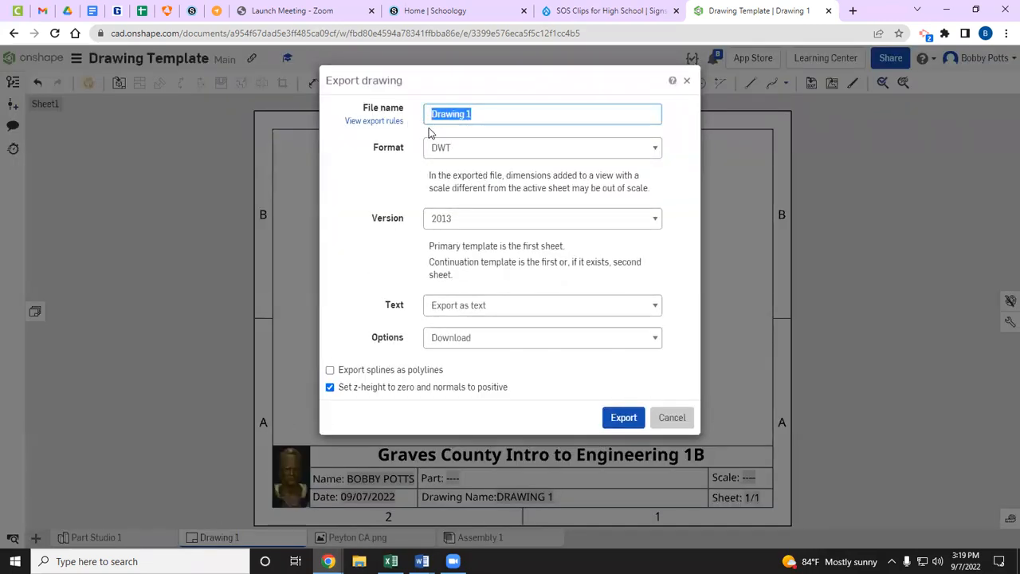
{"action": "type", "text": "Your Name"}
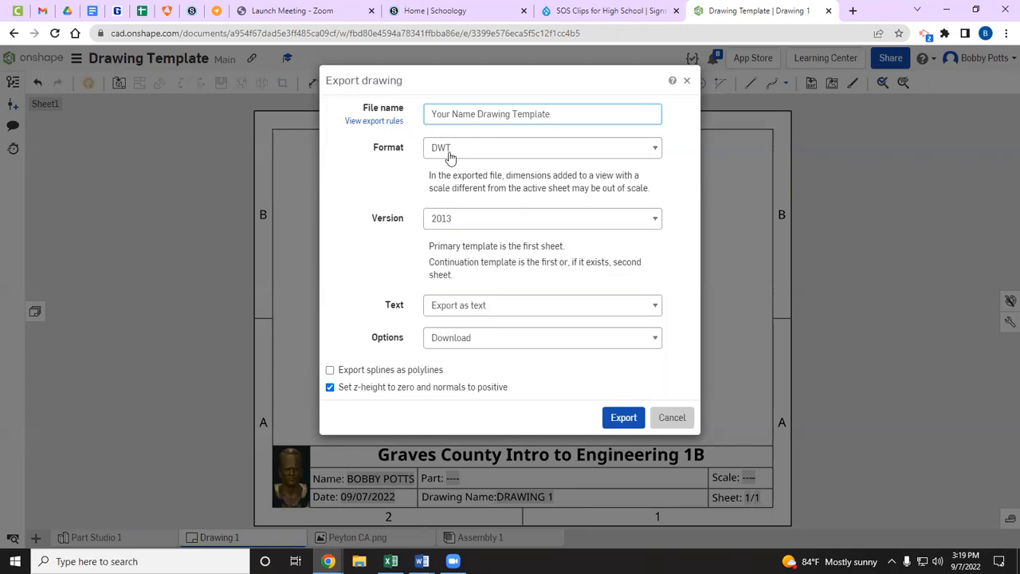
{"action": "left_click", "coordinate": [655, 150]}
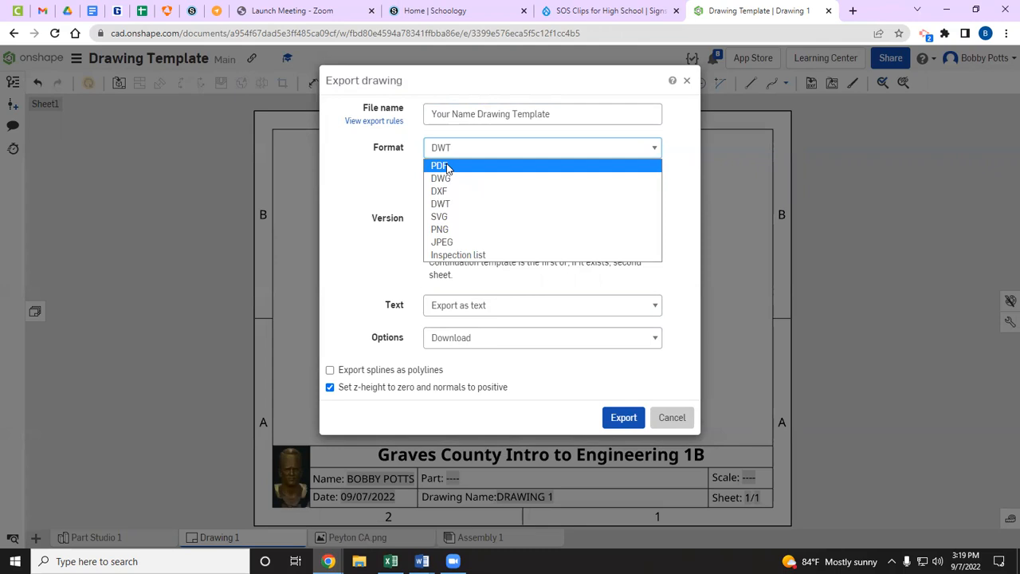
{"action": "left_click", "coordinate": [441, 206]}
{"action": "left_click", "coordinate": [623, 418]}
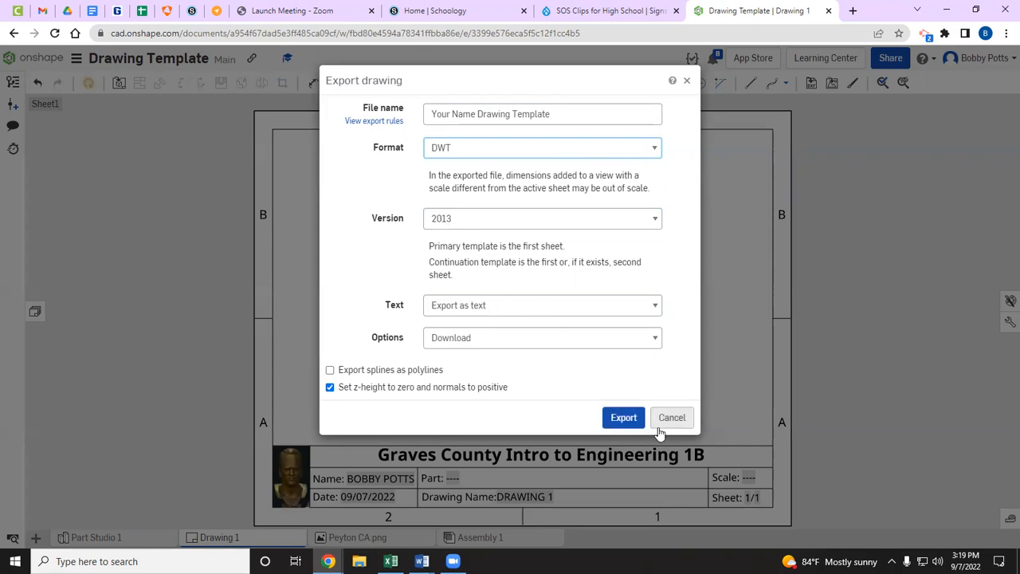
{"action": "left_click", "coordinate": [599, 424]}
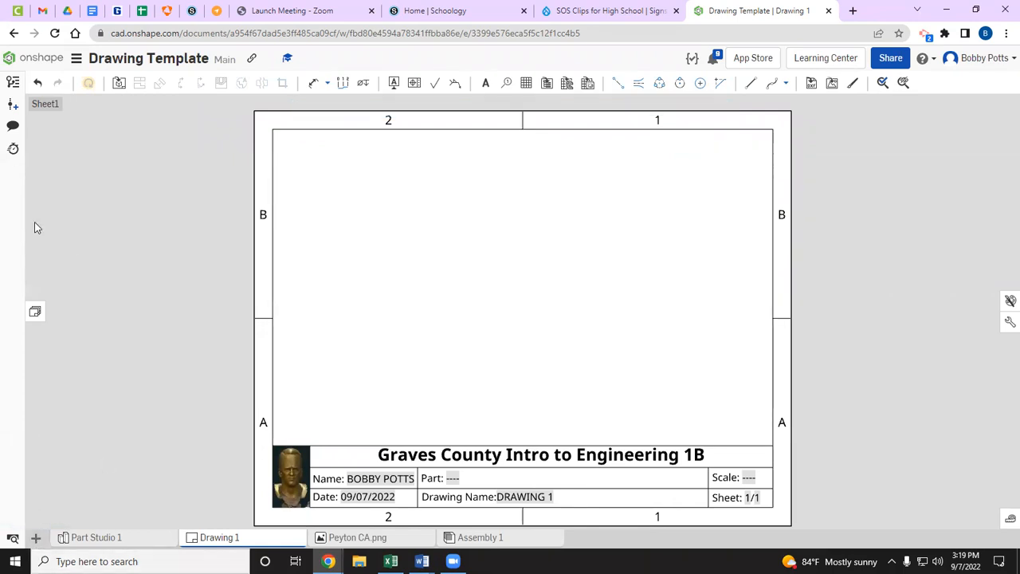
Step: Import the downloaded "Your Name Drawing Template.dwt" into the Onshape documents list and dismiss the notifications
{"action": "left_click", "coordinate": [33, 64]}
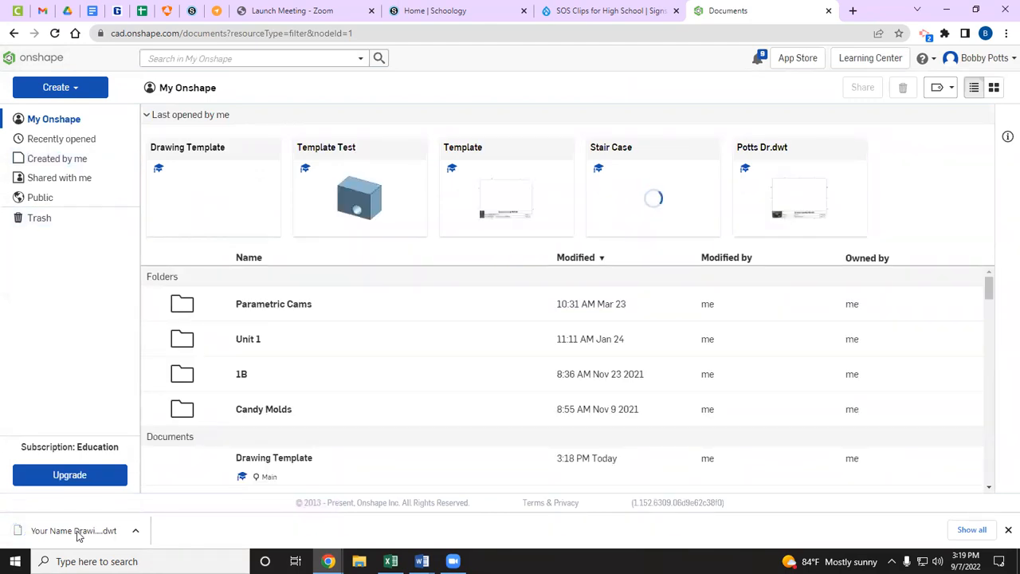
{"action": "left_click", "coordinate": [80, 96]}
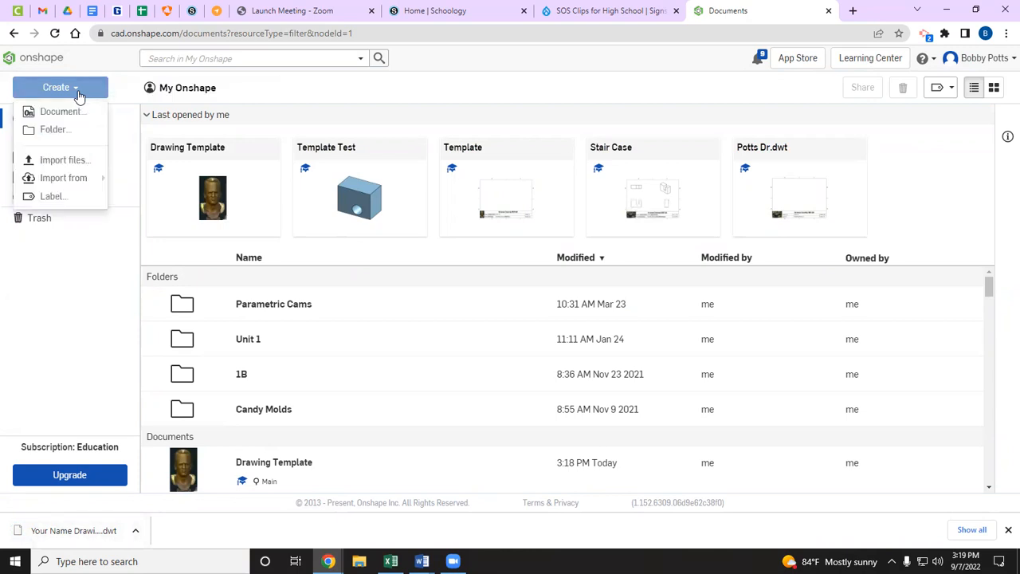
{"action": "left_click", "coordinate": [56, 163]}
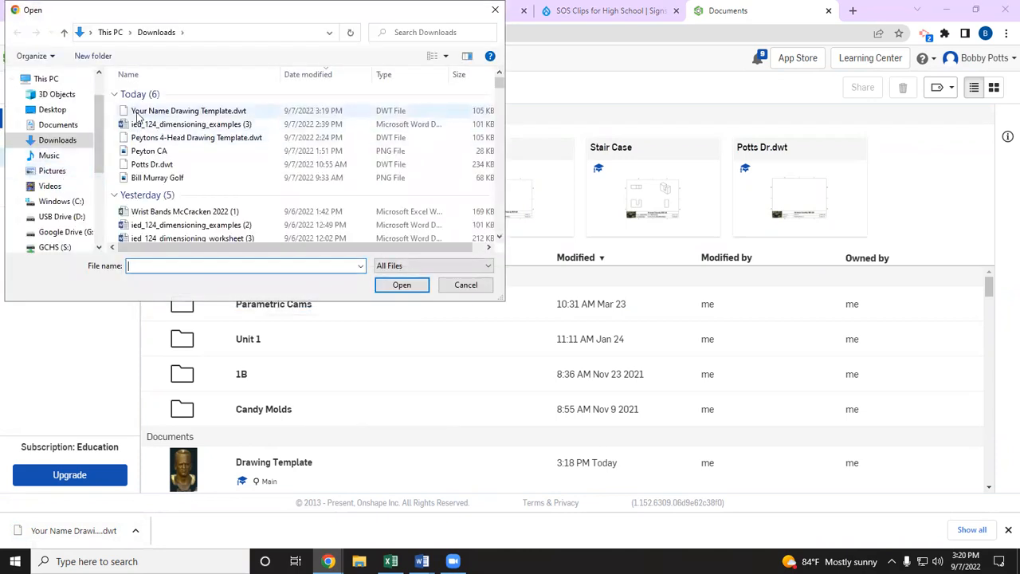
{"action": "double_click", "coordinate": [188, 114]}
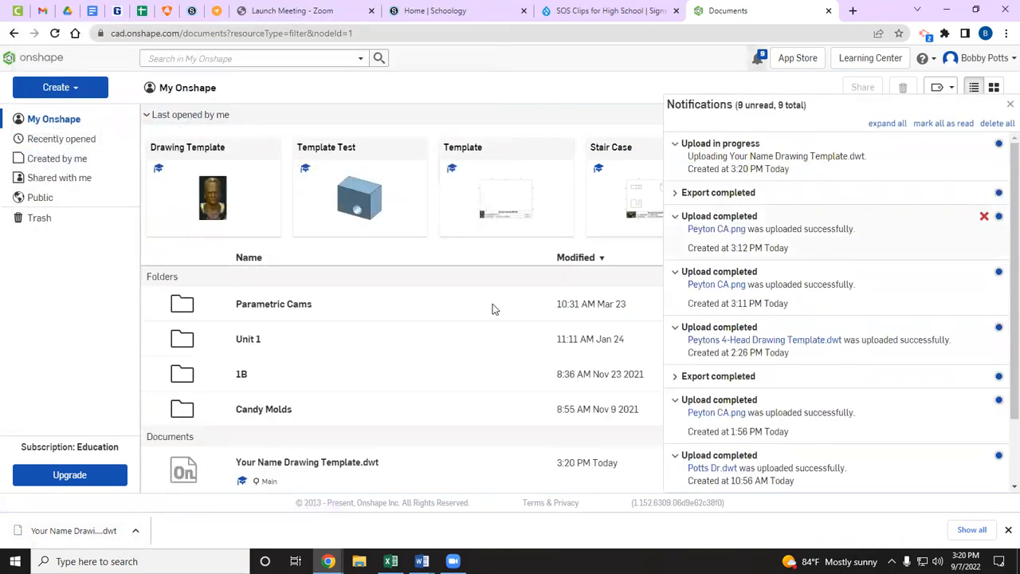
{"action": "scroll", "coordinate": [361, 358], "scroll_direction": "down", "scroll_amount": 3}
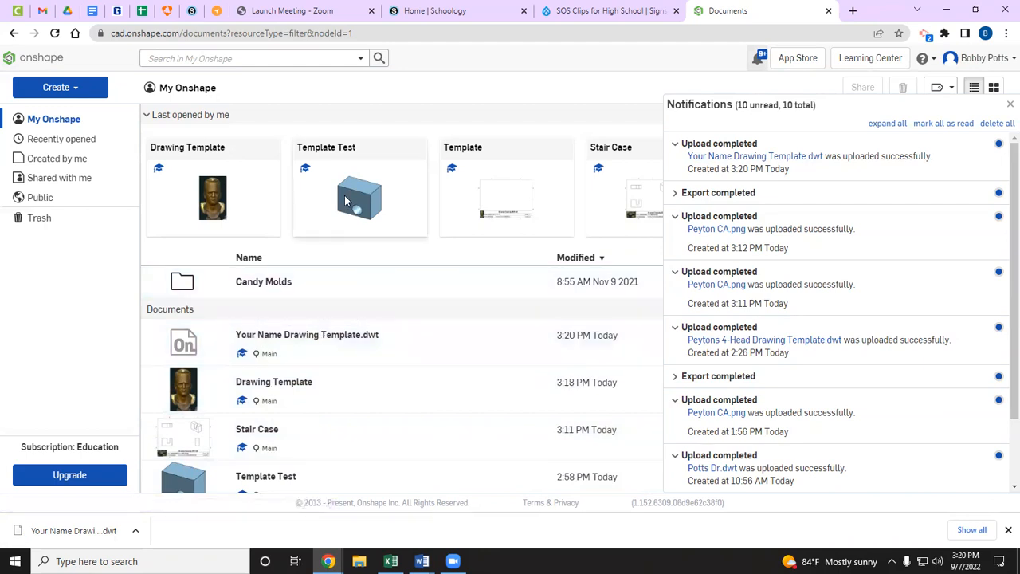
{"action": "left_click", "coordinate": [1010, 104]}
Step: Open the Template Test document and create a new drawing from your own "Your Name Drawing Template.dwt" template with no views
{"action": "double_click", "coordinate": [388, 197]}
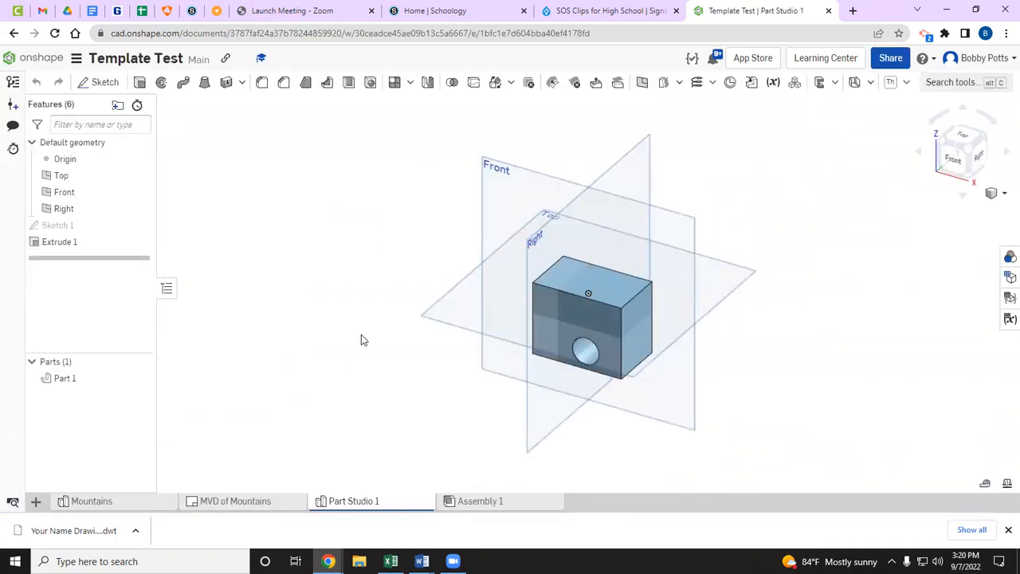
{"action": "left_click", "coordinate": [36, 502]}
{"action": "left_click", "coordinate": [73, 453]}
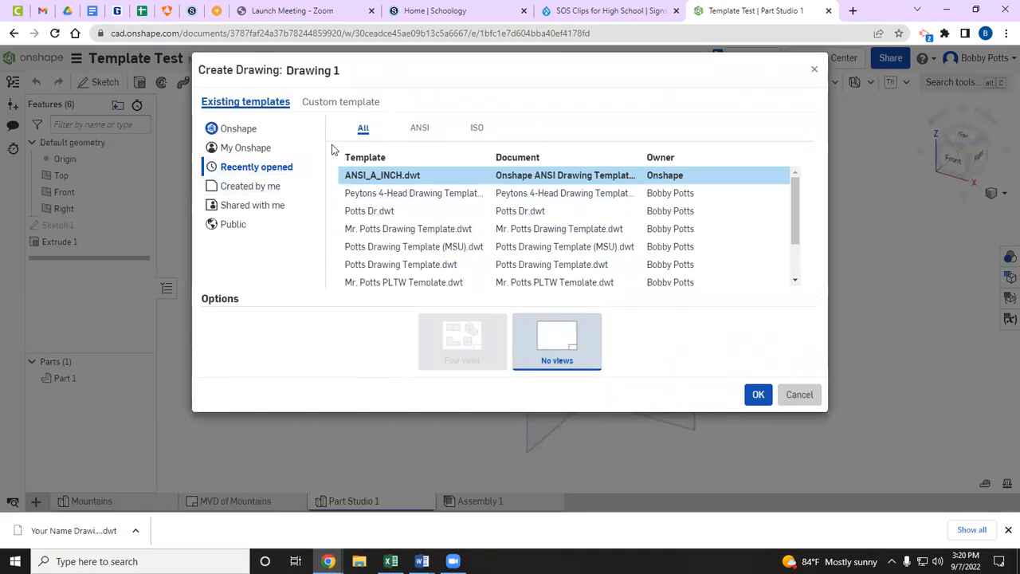
{"action": "left_click", "coordinate": [236, 194]}
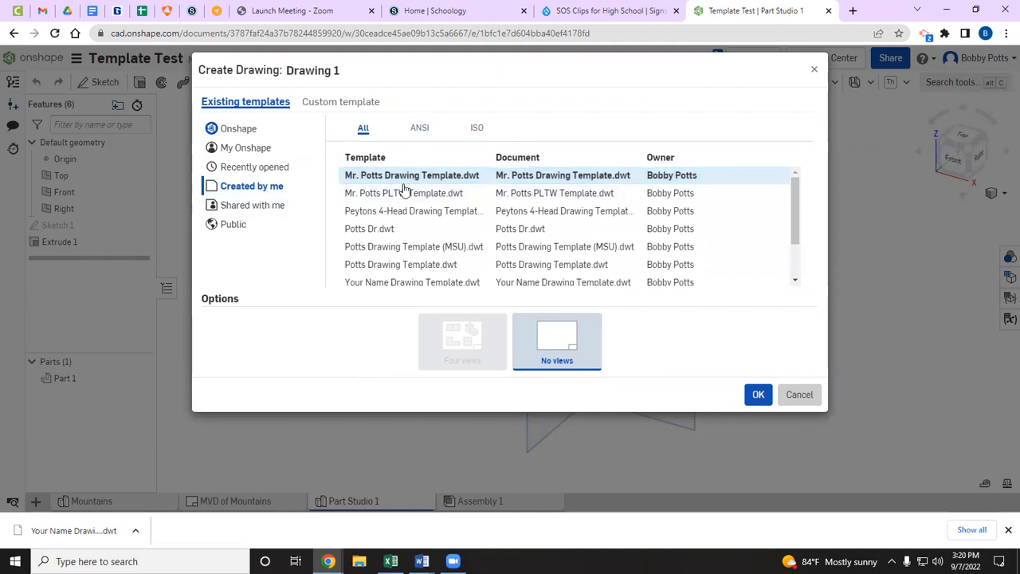
{"action": "left_click", "coordinate": [403, 181]}
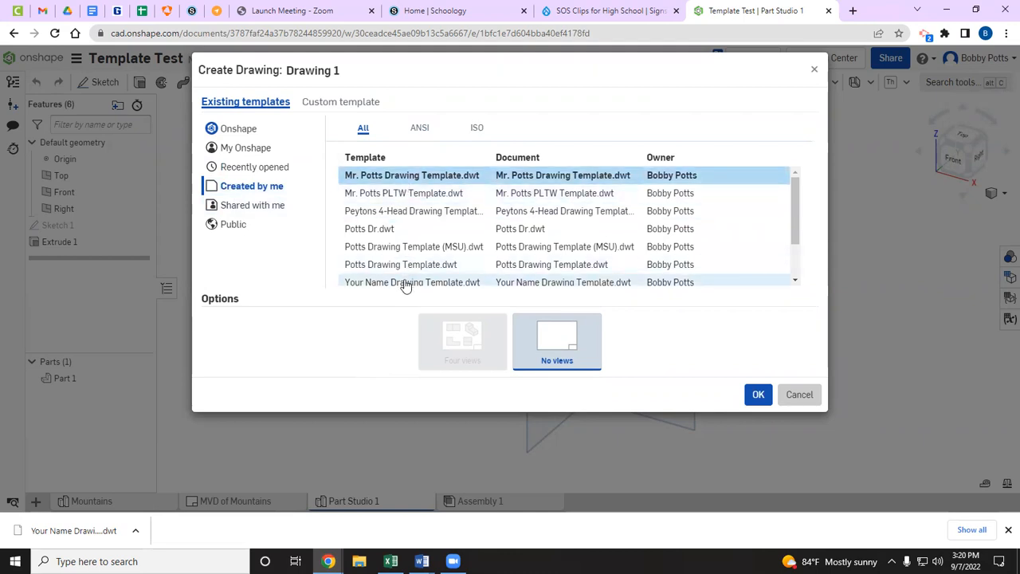
{"action": "scroll", "coordinate": [422, 263], "scroll_direction": "down", "scroll_amount": 2}
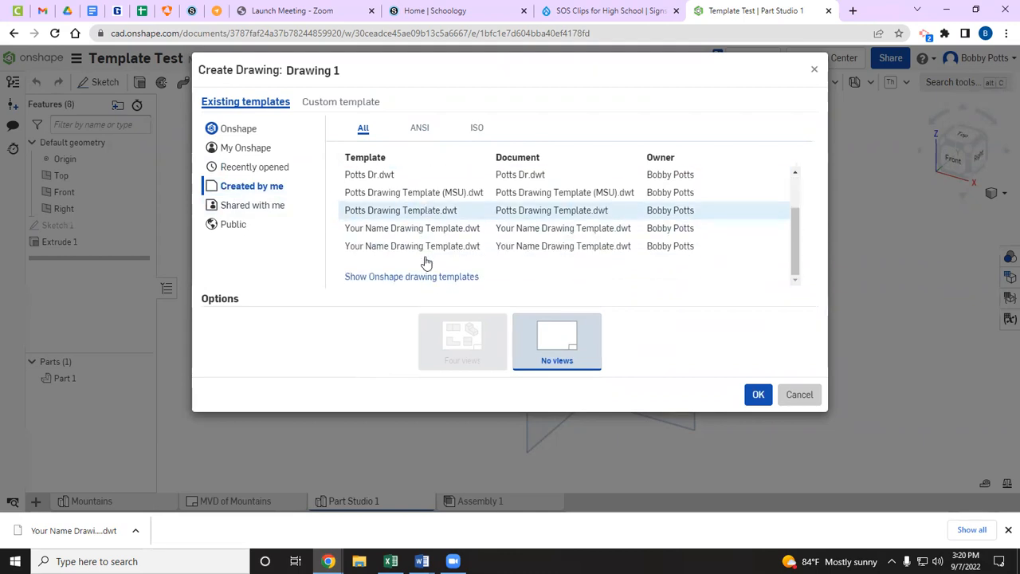
{"action": "left_click", "coordinate": [405, 248]}
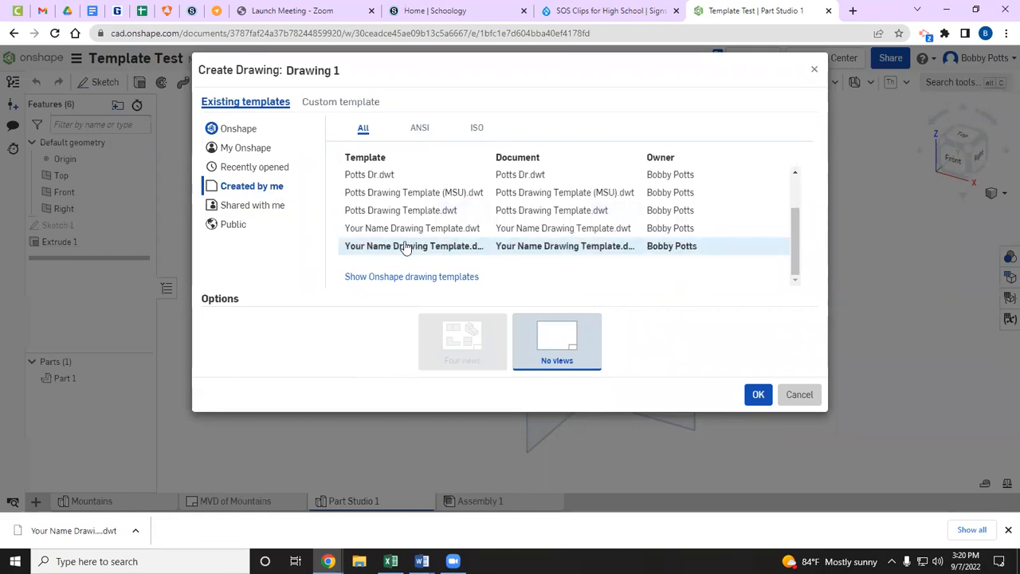
{"action": "left_click", "coordinate": [755, 397]}
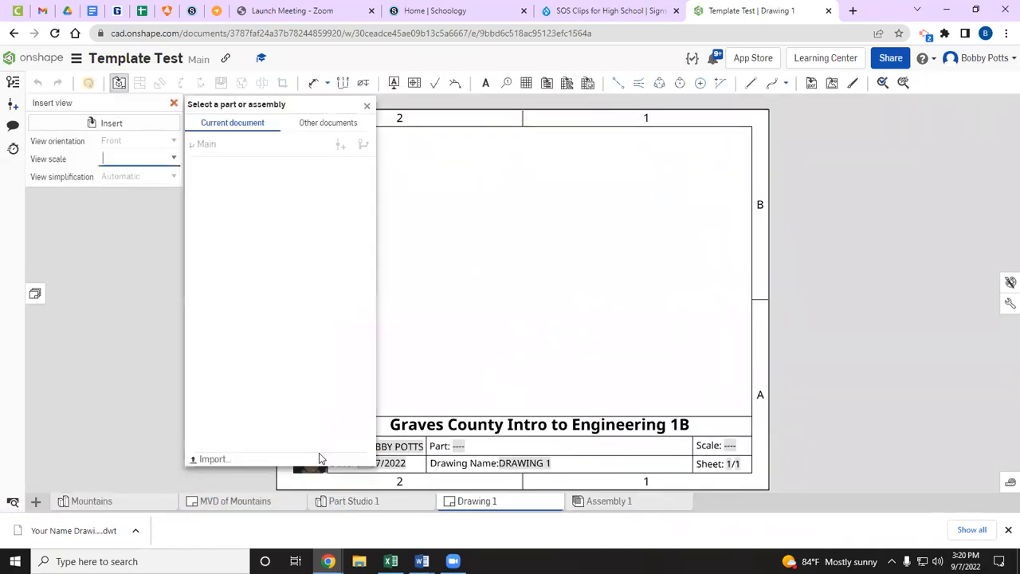
Step: Insert a front view of the Mountains part in the lower-left area of the sheet
{"action": "left_click", "coordinate": [193, 236]}
{"action": "left_click", "coordinate": [223, 256]}
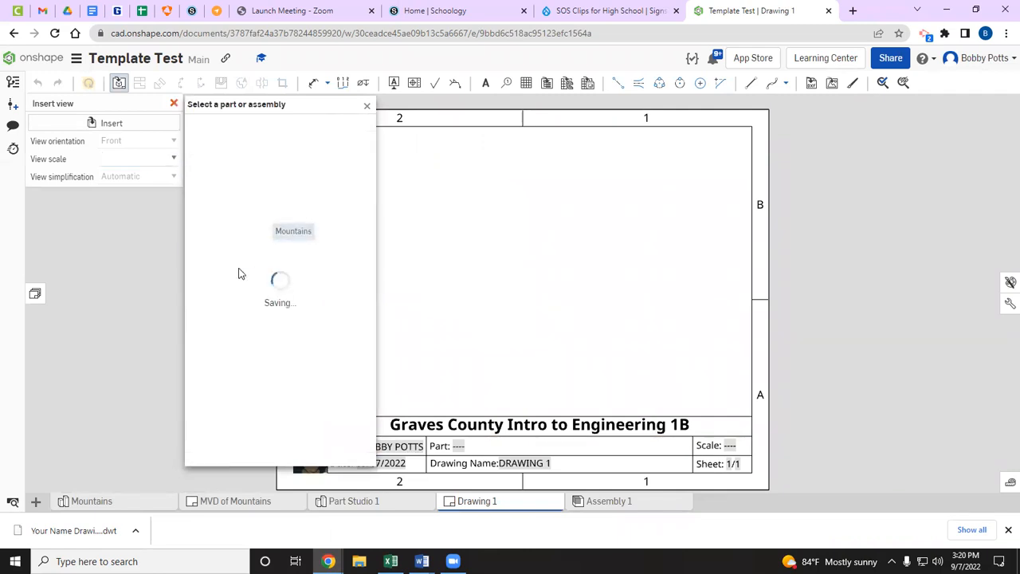
{"action": "left_click", "coordinate": [414, 343]}
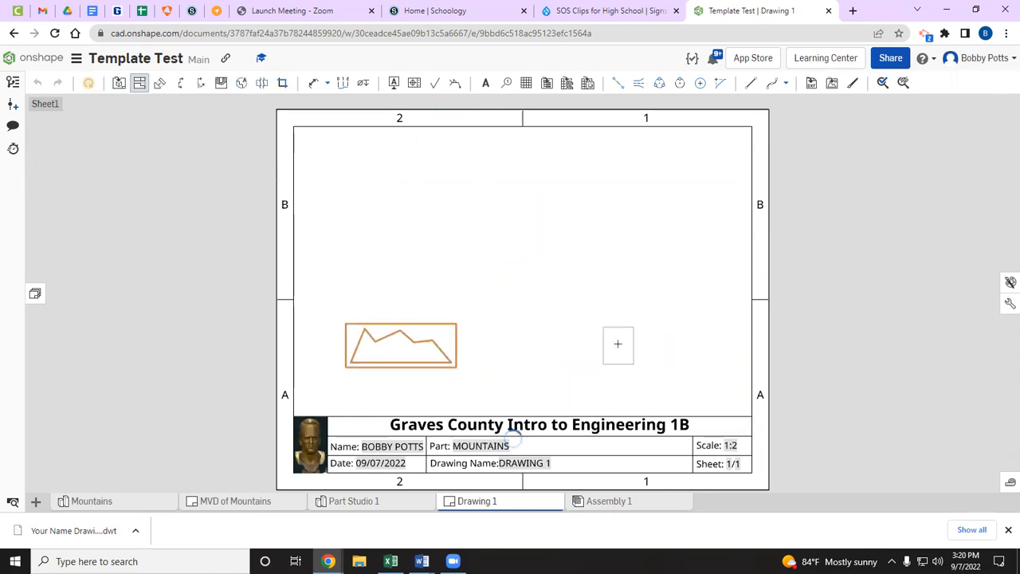
Step: Project a right view beside the front view, a top view above it, and an isometric view in the upper-right area of the sheet
{"action": "left_click", "coordinate": [568, 344]}
{"action": "left_click", "coordinate": [422, 353]}
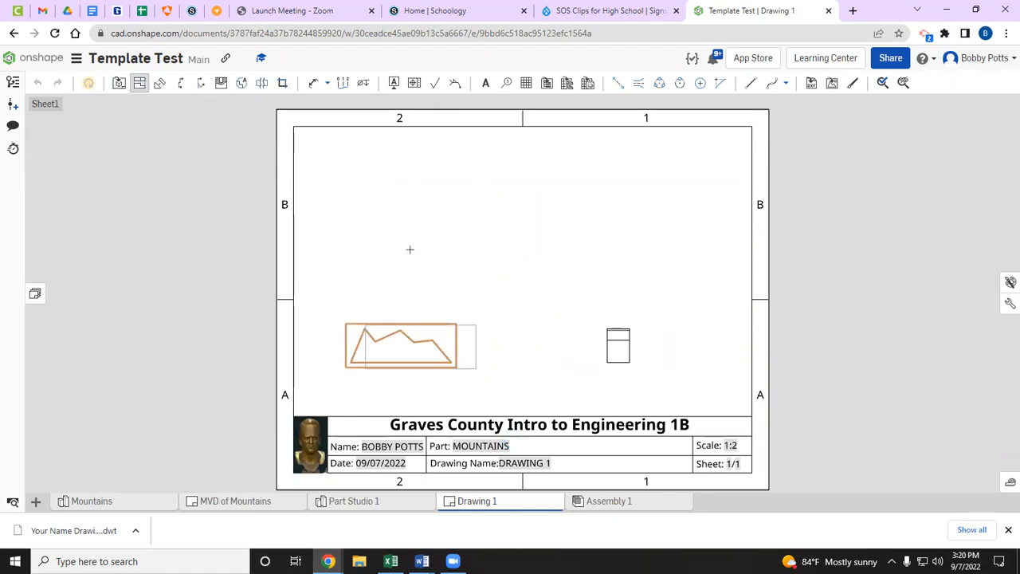
{"action": "left_click", "coordinate": [406, 210]}
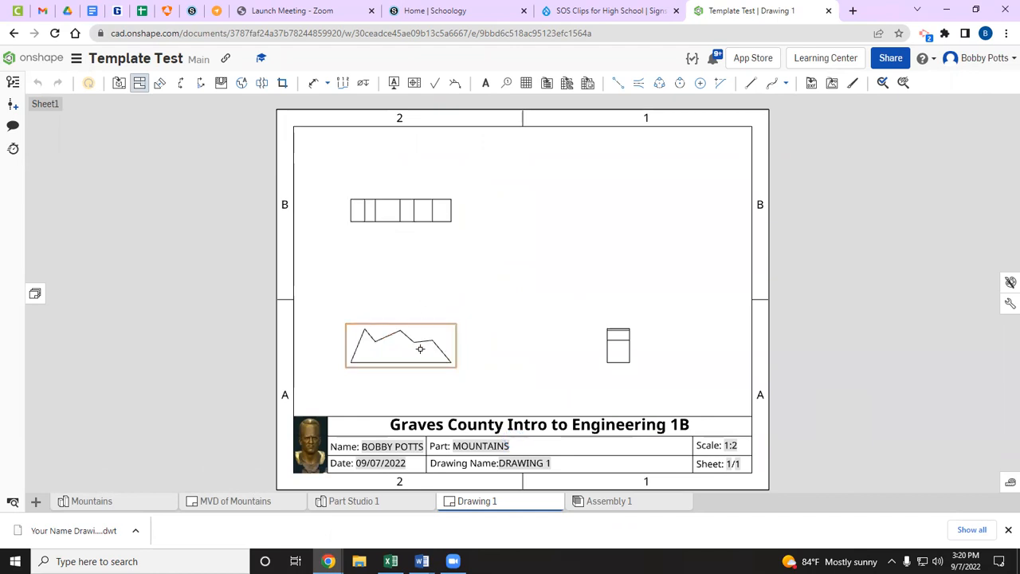
{"action": "left_click", "coordinate": [422, 348]}
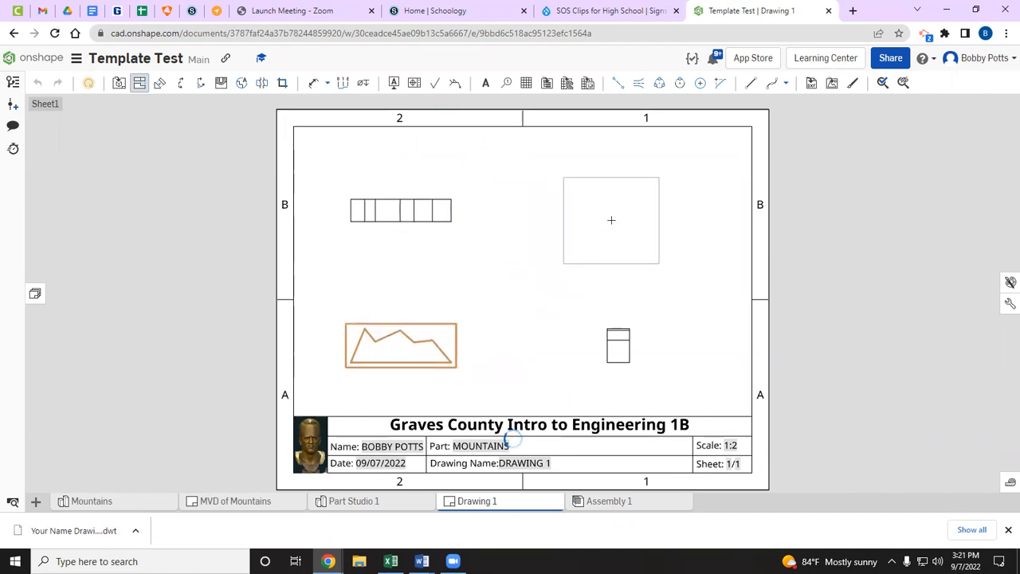
{"action": "left_click", "coordinate": [532, 298]}
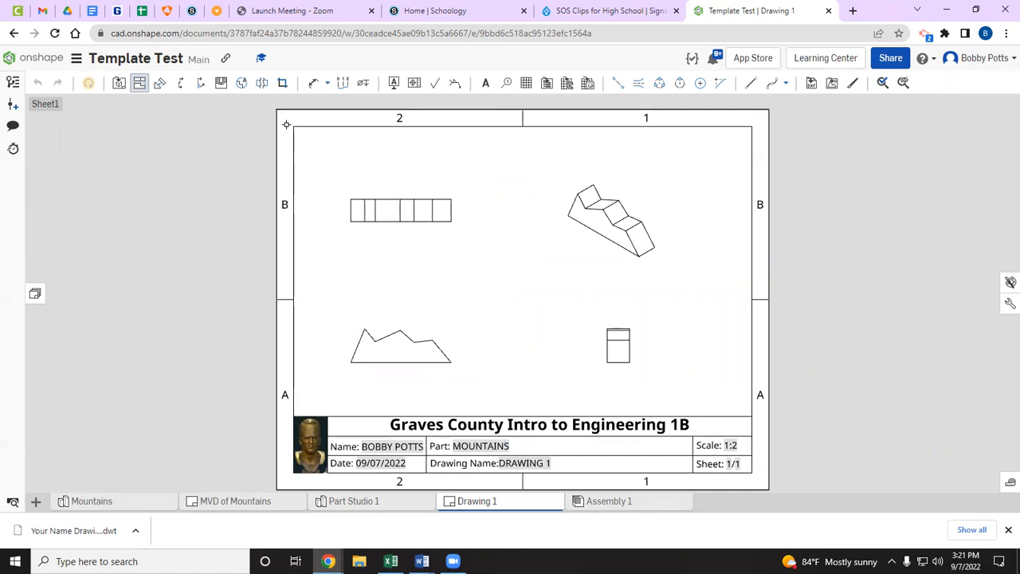
Step: Capture a screen snip of the whole drawing sheet, including its border and title block
{"action": "key", "text": "super+shift+s"}
{"action": "mouse_move", "coordinate": [277, 109]}
{"action": "left_mouse_down"}
{"action": "mouse_move", "coordinate": [560, 413]}
{"action": "mouse_move", "coordinate": [738, 488]}
{"action": "mouse_move", "coordinate": [767, 490]}
{"action": "left_mouse_up"}
Step: Rename the new drawing as "MVD Mountains"
{"action": "right_click", "coordinate": [475, 507]}
{"action": "left_click", "coordinate": [481, 381]}
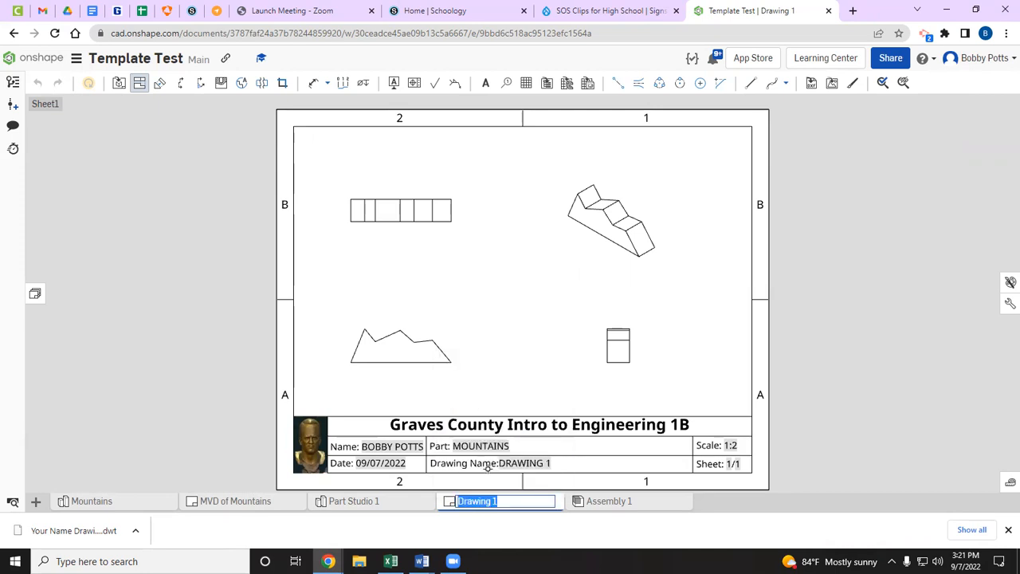
{"action": "type", "text": "MVD Mountains"}
{"action": "key", "text": "Return"}
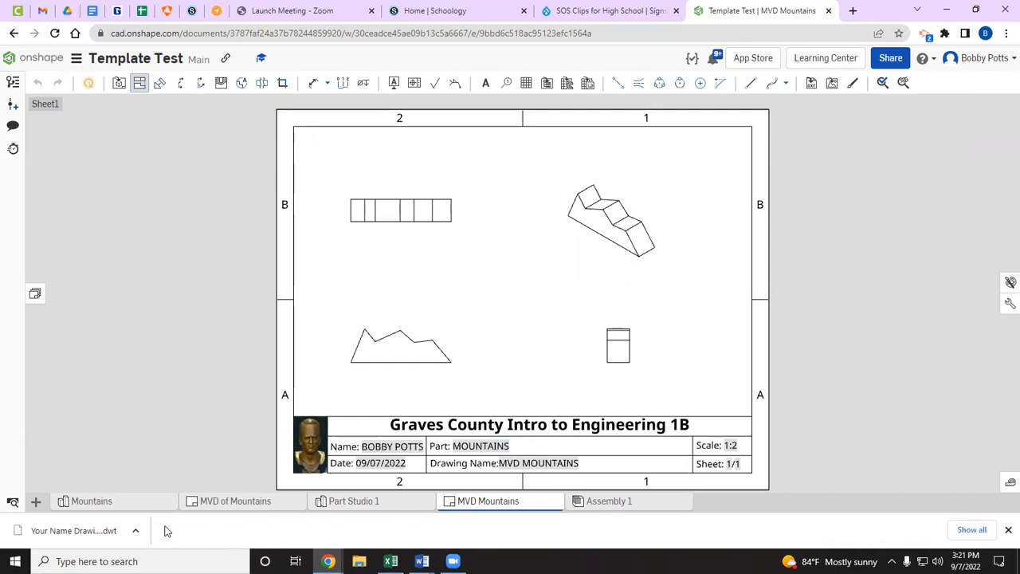
Step: In the Mountains part studio, rename the Mountains part as "Mountains2.0"
{"action": "left_click", "coordinate": [133, 503]}
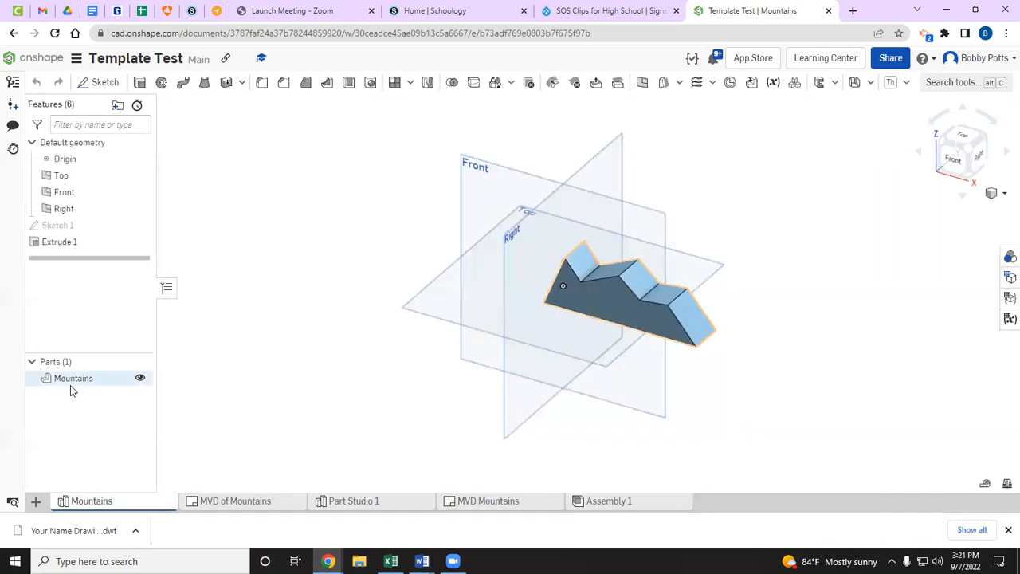
{"action": "right_click", "coordinate": [75, 383]}
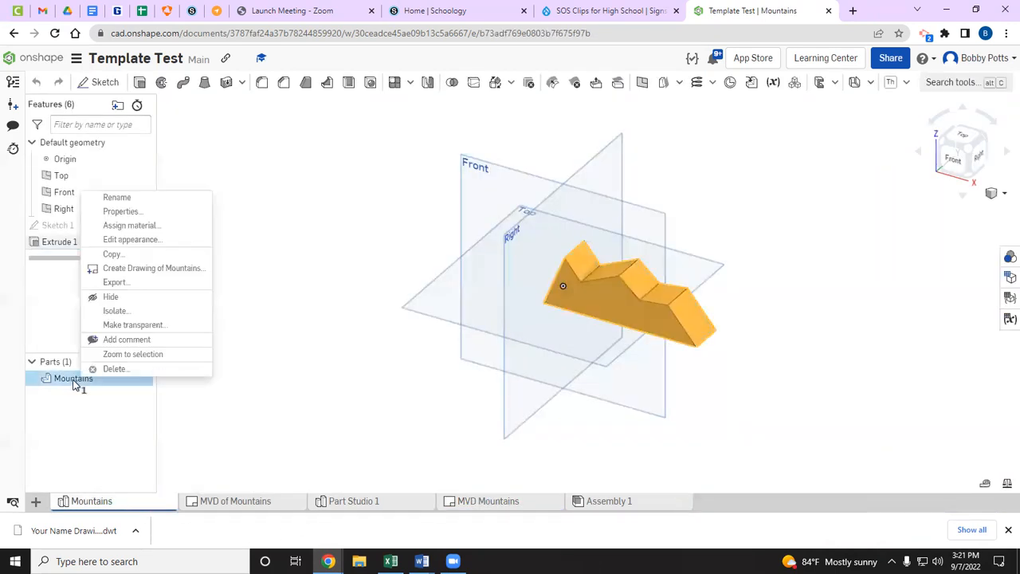
{"action": "left_click", "coordinate": [124, 199]}
{"action": "key", "text": "End"}
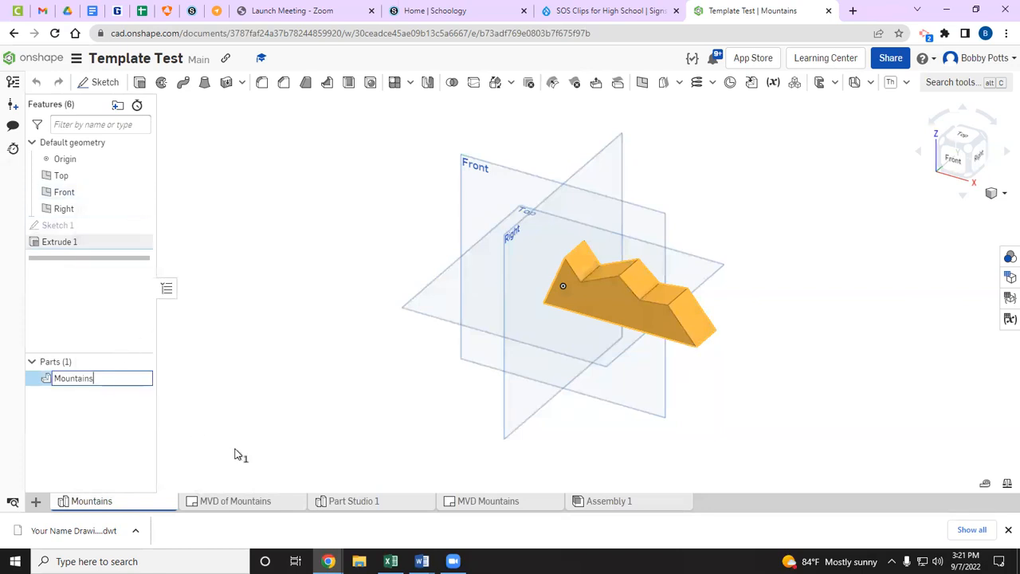
{"action": "type", "text": "2.9"}
{"action": "key", "text": "BackSpace"}
{"action": "key", "text": "Return"}
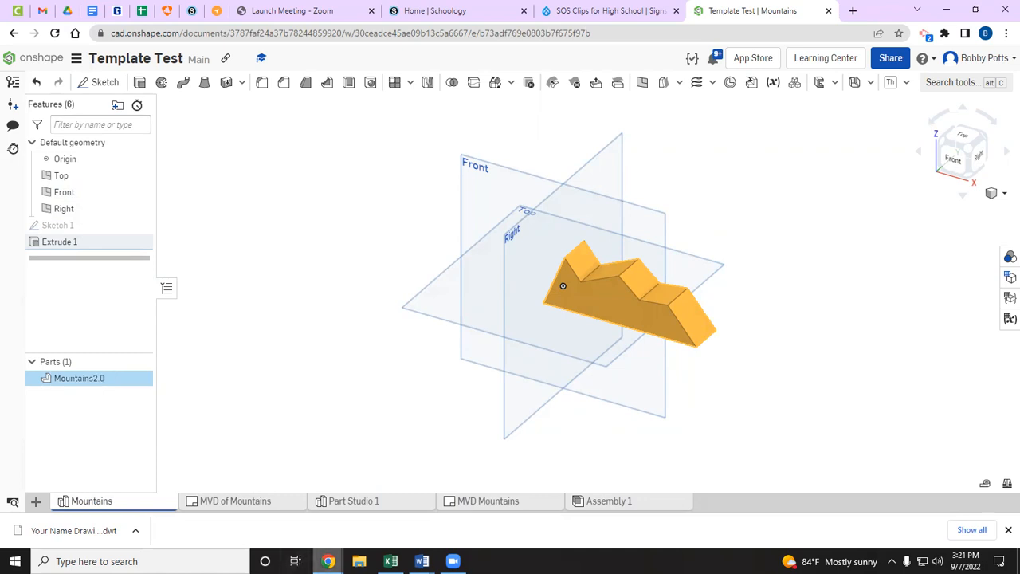
Step: Return to the MVD Mountains drawing and update it from the changed part
{"action": "left_click", "coordinate": [489, 501]}
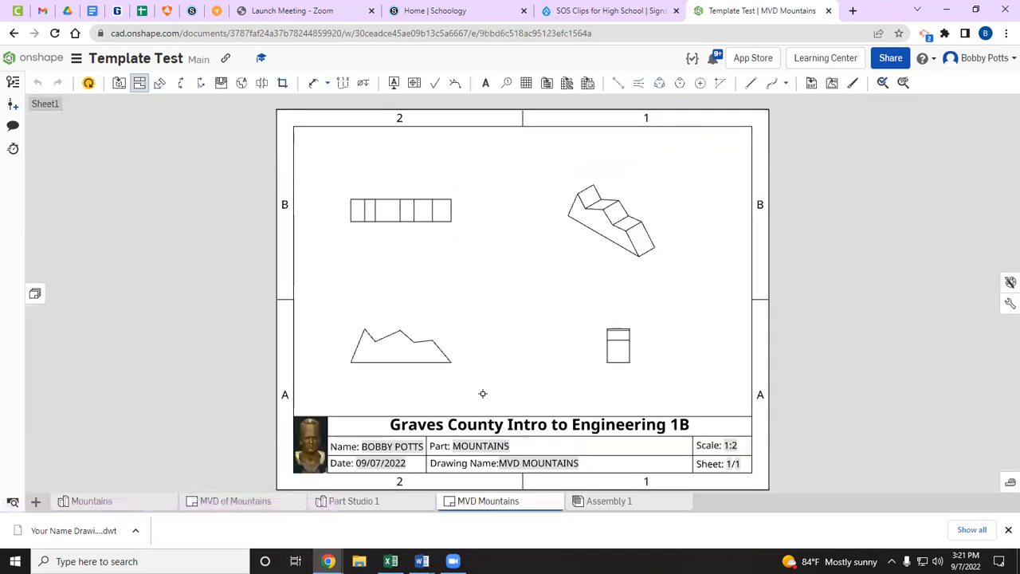
{"action": "left_click", "coordinate": [92, 86]}
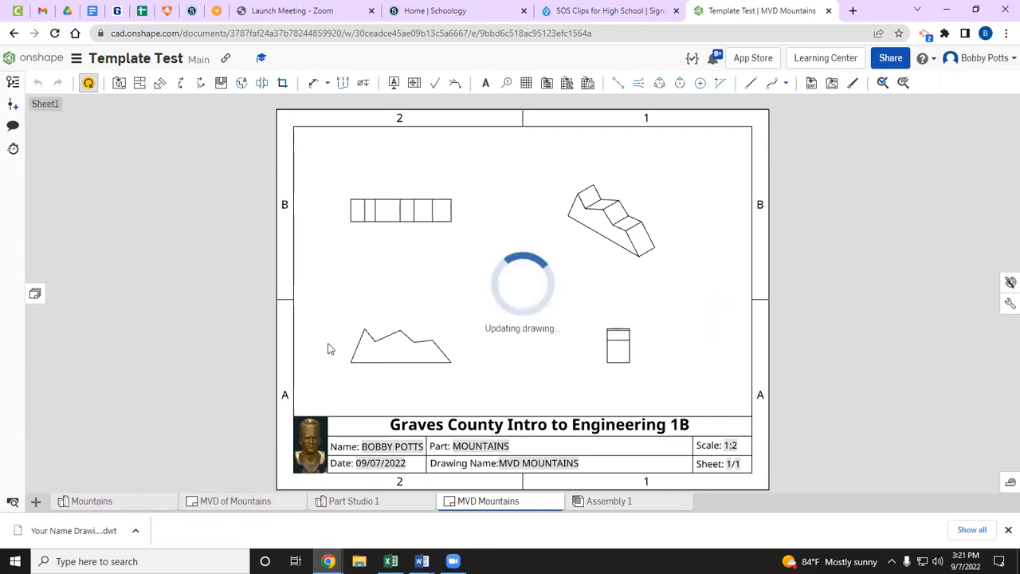